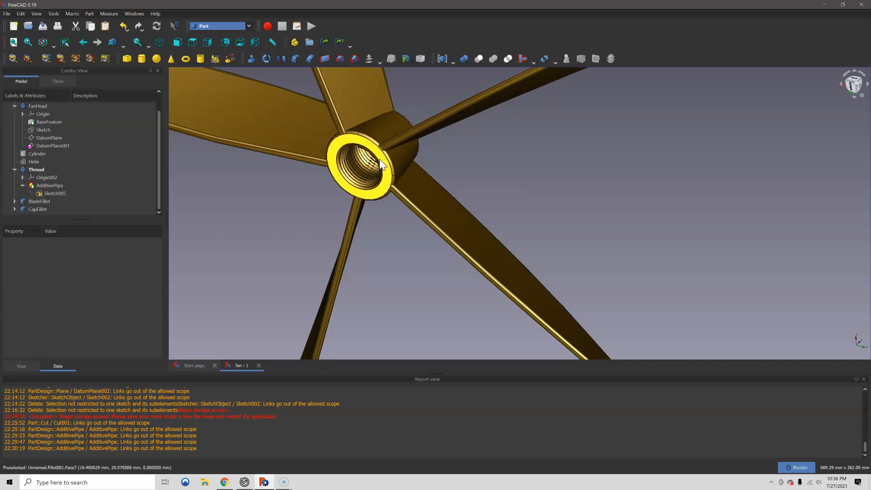
- Examine the internal thread of the fan hub and the surrounding blades from several angles
{"action": "scroll", "coordinate": [392, 223], "scroll_direction": "up", "scroll_amount": 9}
{"action": "scroll", "coordinate": [377, 259], "scroll_direction": "up", "scroll_amount": 3}
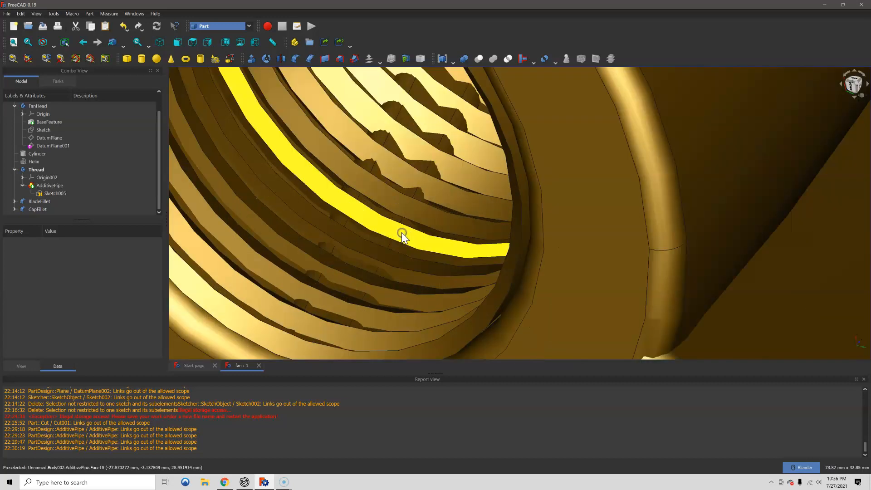
{"action": "left_click", "coordinate": [401, 233]}
{"action": "scroll", "coordinate": [404, 234], "scroll_direction": "down", "scroll_amount": 9}
{"action": "middle_click_drag", "start_coordinate": [447, 208], "coordinate": [520, 266]}
{"action": "scroll", "coordinate": [451, 218], "scroll_direction": "up", "scroll_amount": 3}
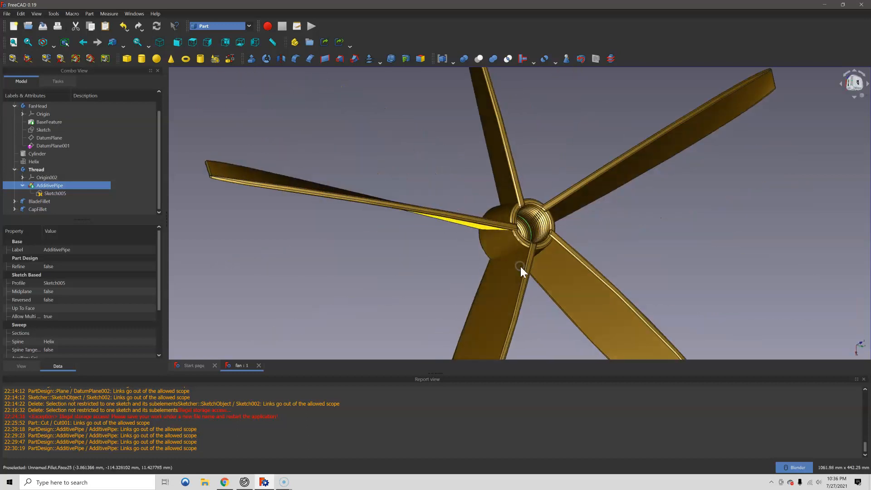
{"action": "scroll", "coordinate": [438, 227], "scroll_direction": "down", "scroll_amount": 6}
{"action": "mouse_move", "coordinate": [438, 228]}
{"action": "middle_mouse_down"}
{"action": "mouse_move", "coordinate": [393, 228]}
{"action": "mouse_move", "coordinate": [472, 235]}
{"action": "mouse_move", "coordinate": [427, 218]}
{"action": "middle_mouse_up"}
{"action": "scroll", "coordinate": [507, 257], "scroll_direction": "up", "scroll_amount": 3}
{"action": "scroll", "coordinate": [508, 256], "scroll_direction": "down", "scroll_amount": 2}
{"action": "middle_click_drag", "start_coordinate": [540, 266], "coordinate": [467, 286]}
{"action": "scroll", "coordinate": [507, 279], "scroll_direction": "down", "scroll_amount": 2}
{"action": "scroll", "coordinate": [358, 230], "scroll_direction": "up", "scroll_amount": 2}
- Create a new empty document and switch to the Part Design workbench
{"action": "left_click", "coordinate": [194, 365]}
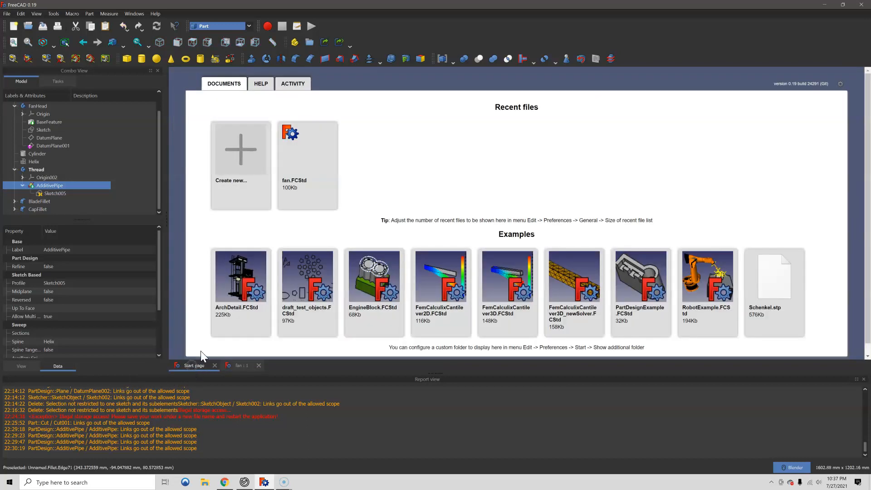
{"action": "left_click", "coordinate": [260, 161]}
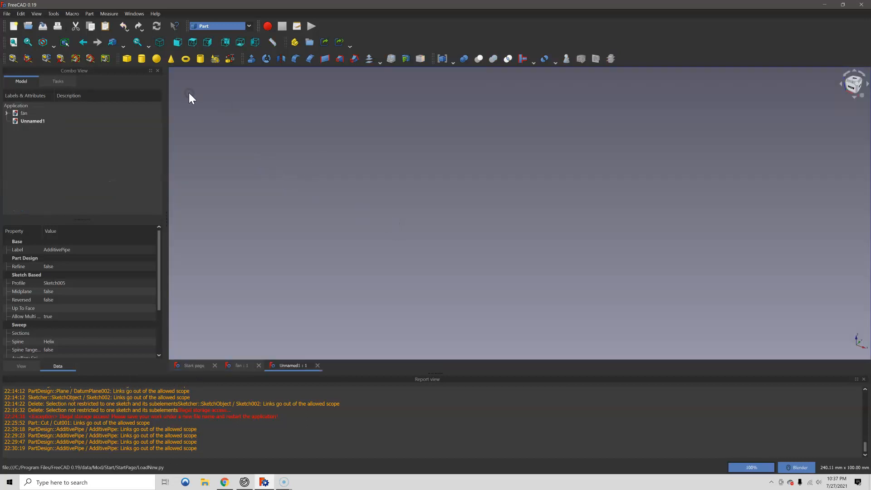
{"action": "left_click", "coordinate": [249, 26]}
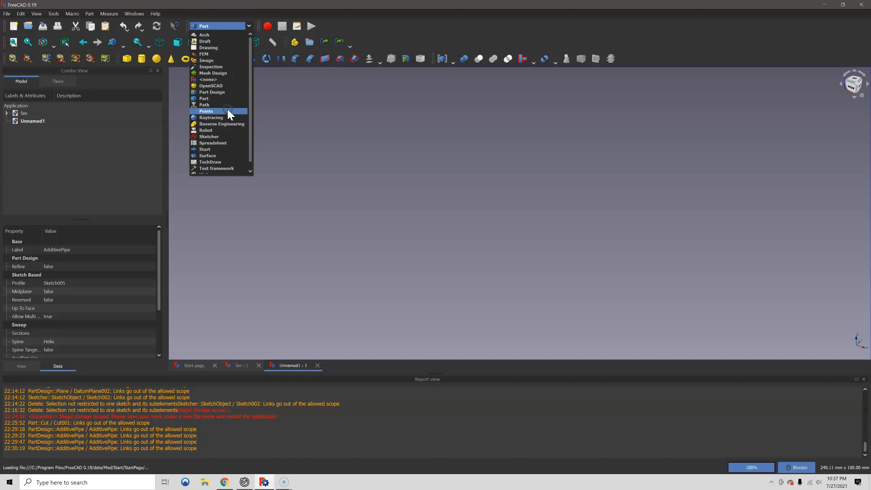
{"action": "left_click", "coordinate": [229, 92]}
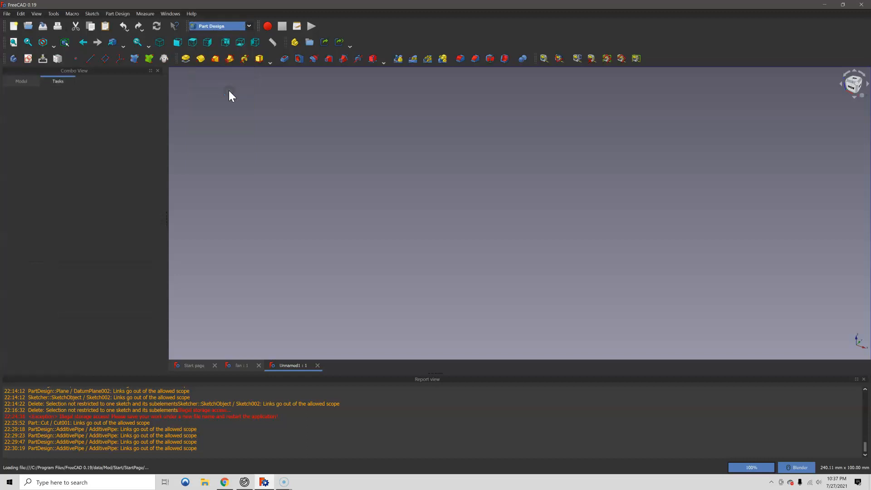
- Create a body and start a sketch in it on the XY plane
{"action": "left_click", "coordinate": [13, 59]}
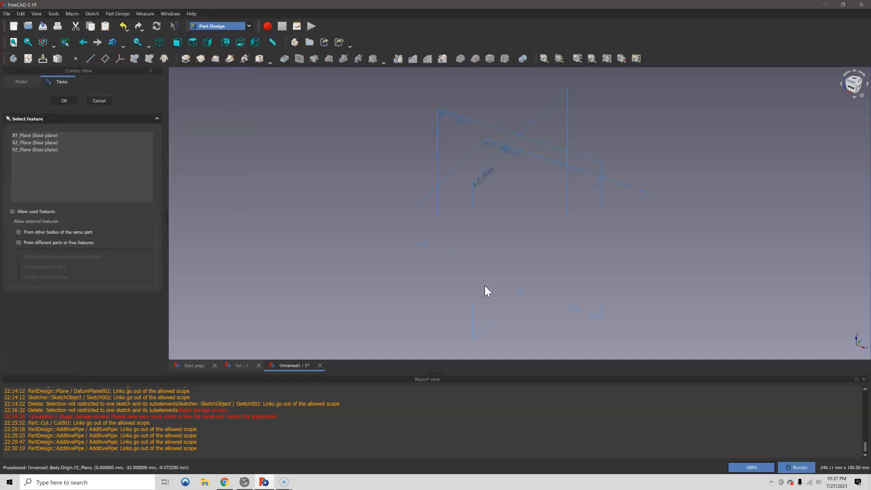
{"action": "left_click", "coordinate": [545, 285]}
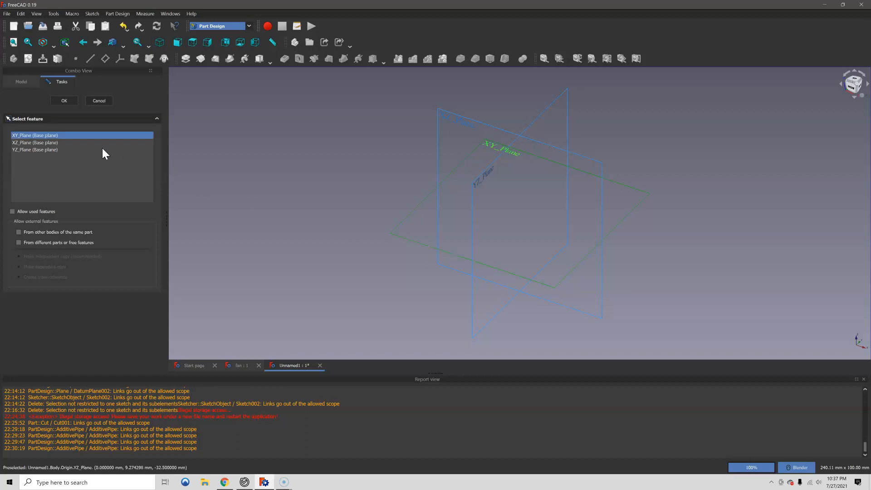
{"action": "left_click", "coordinate": [65, 102]}
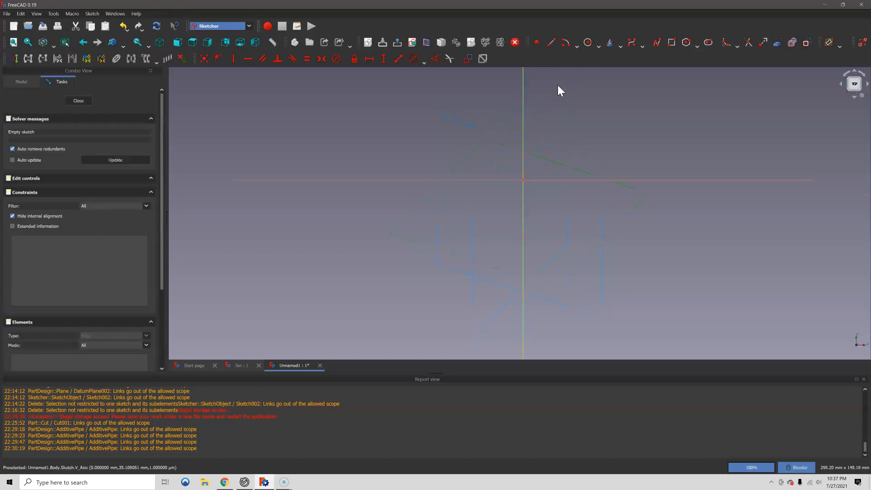
- Sketch a circle about 234 mm in diameter centred on the origin
{"action": "left_click", "coordinate": [587, 42]}
{"action": "left_click", "coordinate": [523, 180]}
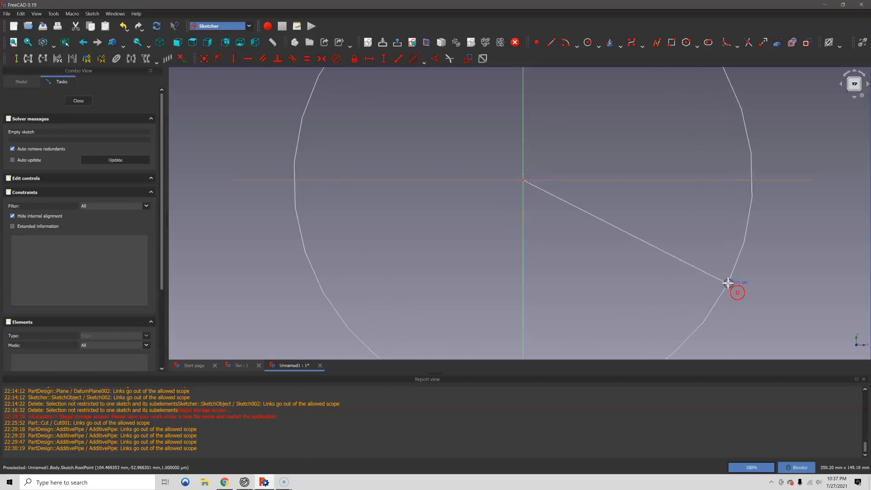
{"action": "left_click", "coordinate": [727, 282]}
{"action": "scroll", "coordinate": [628, 246], "scroll_direction": "down", "scroll_amount": 3}
{"action": "key", "text": "Escape"}
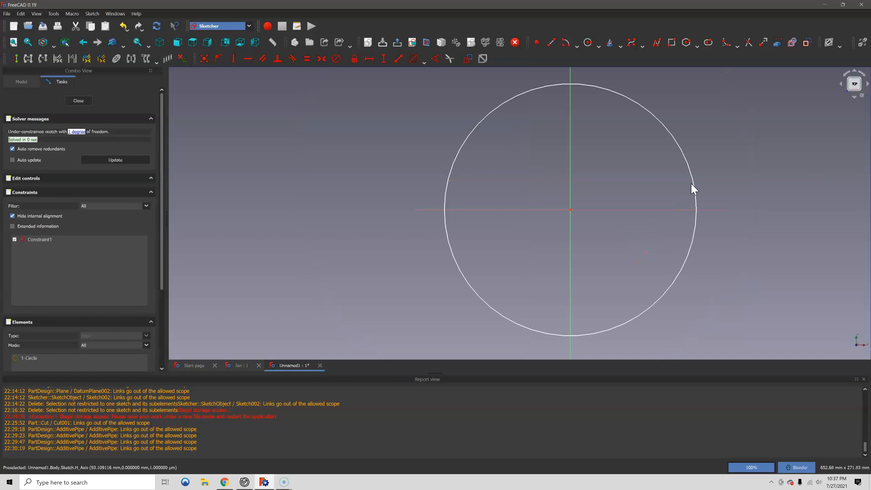
- Constrain the circle's diameter to 100 mm, close the sketch and return to the model tree
{"action": "left_click", "coordinate": [694, 184]}
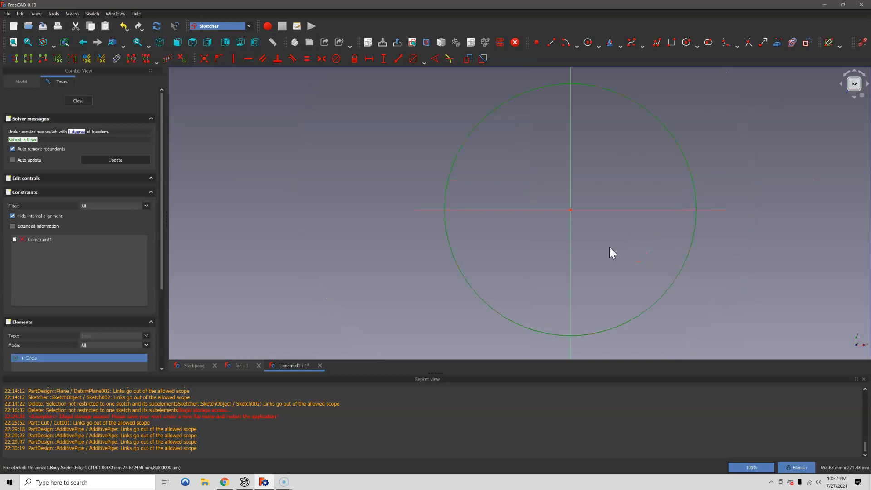
{"action": "scroll", "coordinate": [588, 214], "scroll_direction": "down", "scroll_amount": 2}
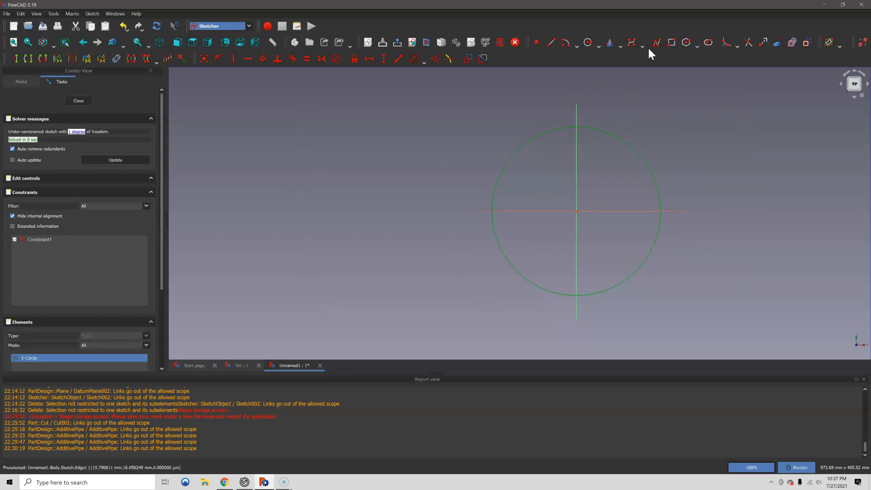
{"action": "left_click", "coordinate": [414, 59]}
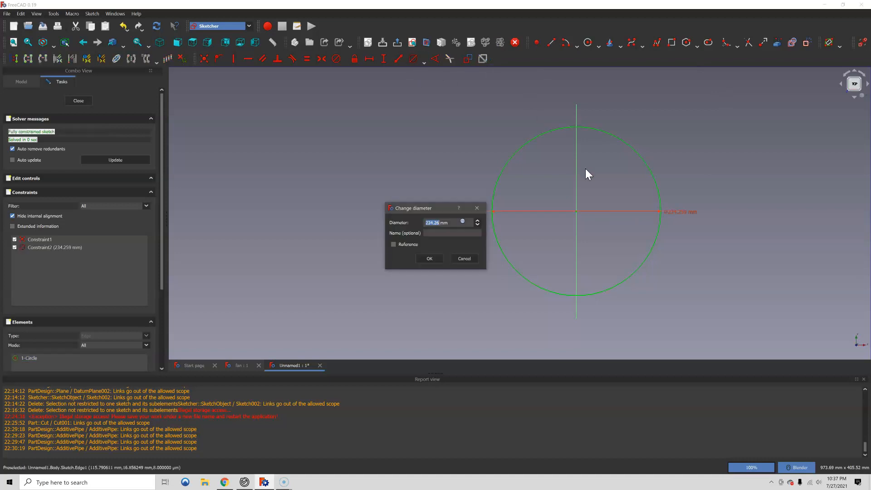
{"action": "type", "text": "100"}
{"action": "key", "text": "Return"}
{"action": "scroll", "coordinate": [611, 244], "scroll_direction": "up", "scroll_amount": 5}
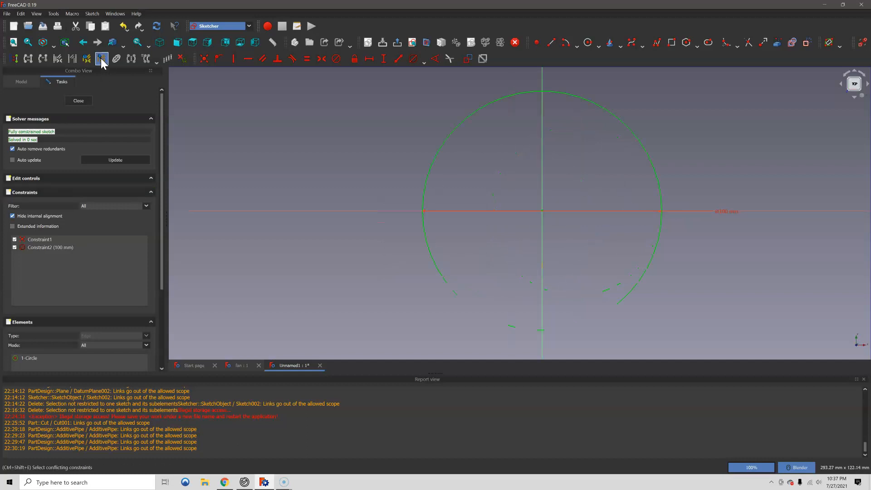
{"action": "left_click", "coordinate": [77, 99]}
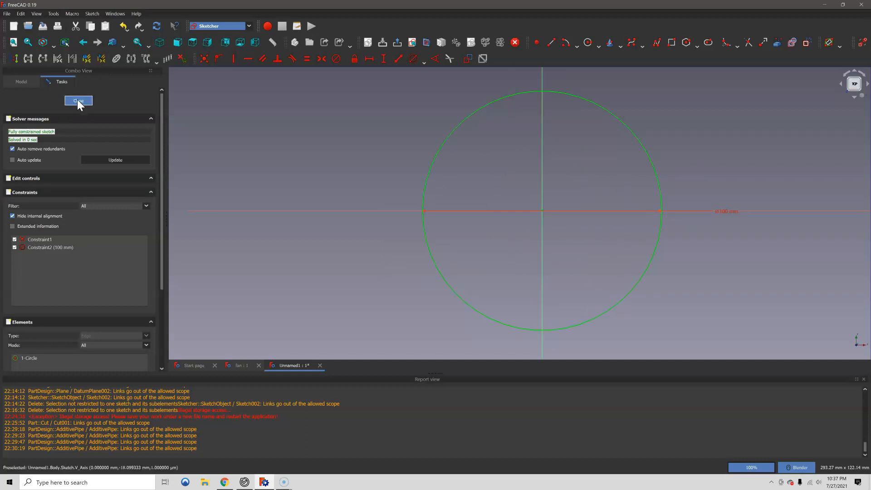
{"action": "left_click", "coordinate": [21, 81]}
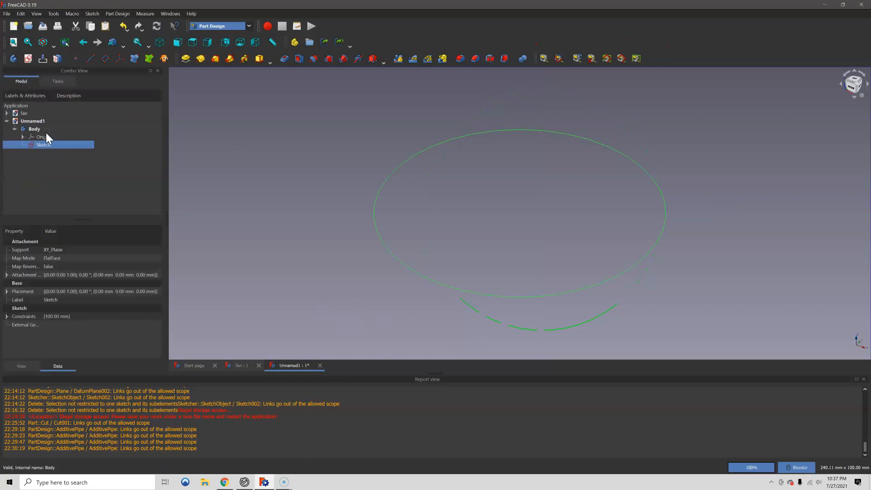
- Create a datum plane attached to the circle sketch's XY plane, offset 100 mm in the z-direction
{"action": "left_click", "coordinate": [107, 59]}
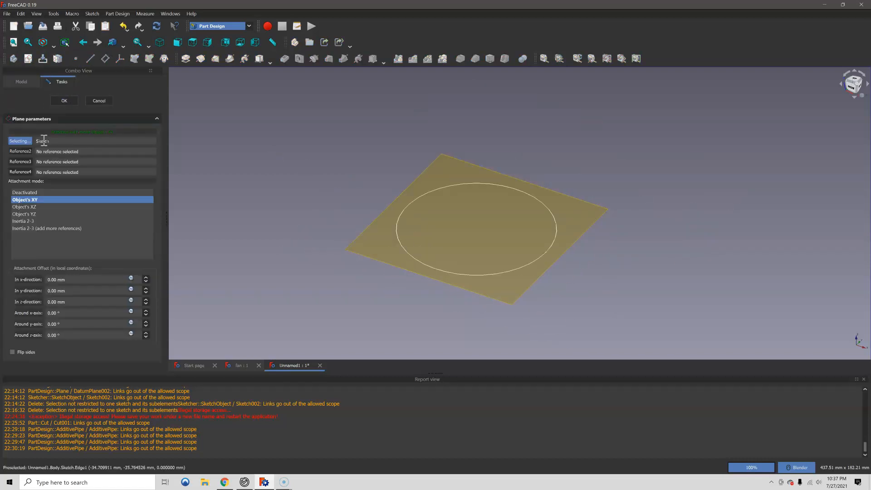
{"action": "scroll", "coordinate": [489, 276], "scroll_direction": "up", "scroll_amount": 2}
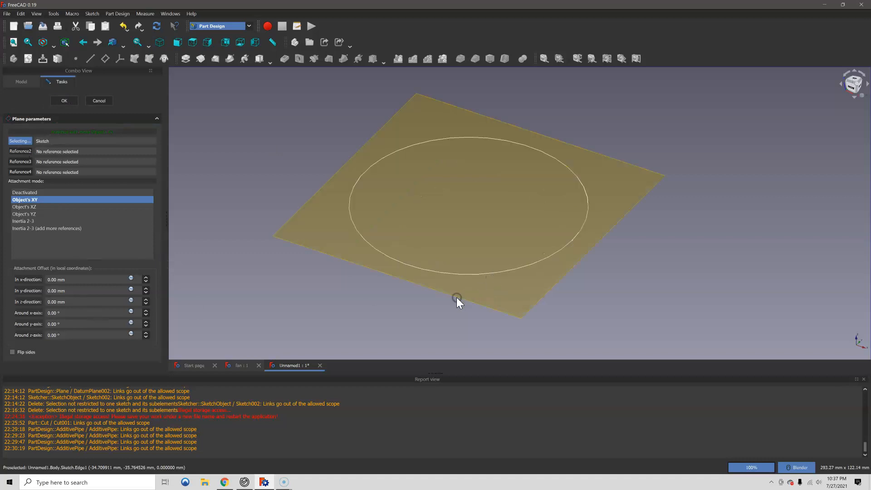
{"action": "middle_click_drag", "start_coordinate": [456, 297], "coordinate": [516, 275]}
{"action": "middle_click_drag", "start_coordinate": [345, 243], "coordinate": [375, 263], "text": "shift"}
{"action": "scroll", "coordinate": [450, 172], "scroll_direction": "up", "scroll_amount": 3}
{"action": "scroll", "coordinate": [426, 257], "scroll_direction": "down", "scroll_amount": 3}
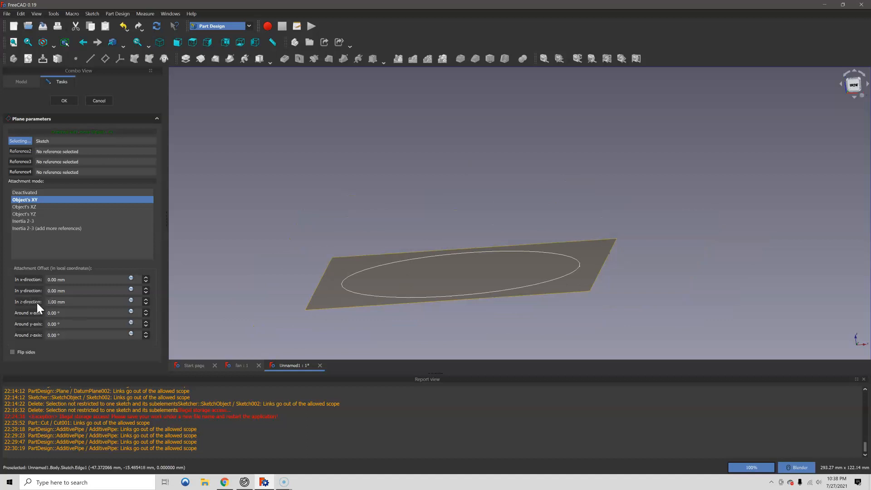
{"action": "scroll", "coordinate": [389, 194], "scroll_direction": "down", "scroll_amount": 3}
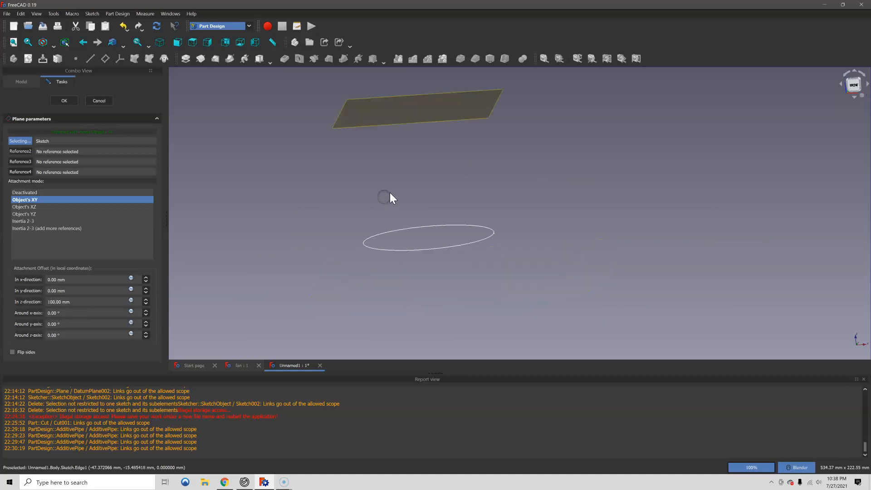
{"action": "middle_click_drag", "start_coordinate": [407, 194], "coordinate": [476, 214], "text": "shift"}
{"action": "left_click", "coordinate": [67, 100]}
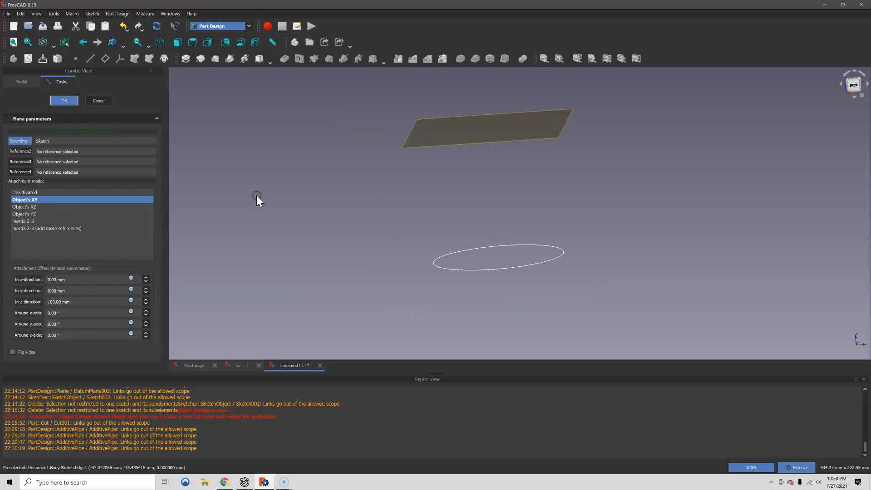
- Start a new sketch on the offset datum plane
{"action": "left_click", "coordinate": [527, 127]}
{"action": "scroll", "coordinate": [772, 132], "scroll_direction": "down", "scroll_amount": 1}
{"action": "key", "text": "2"}
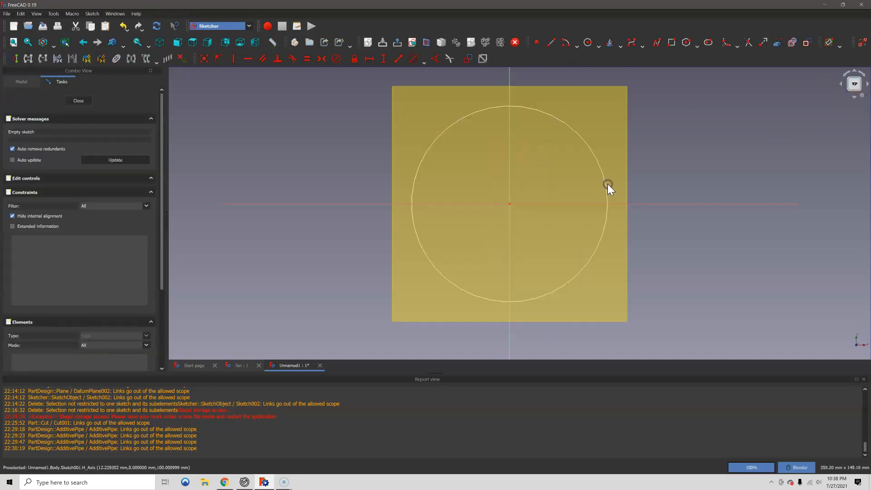
- Draw a circle about 86 mm in diameter centred on the origin of the datum plane sketch
{"action": "left_click", "coordinate": [587, 42]}
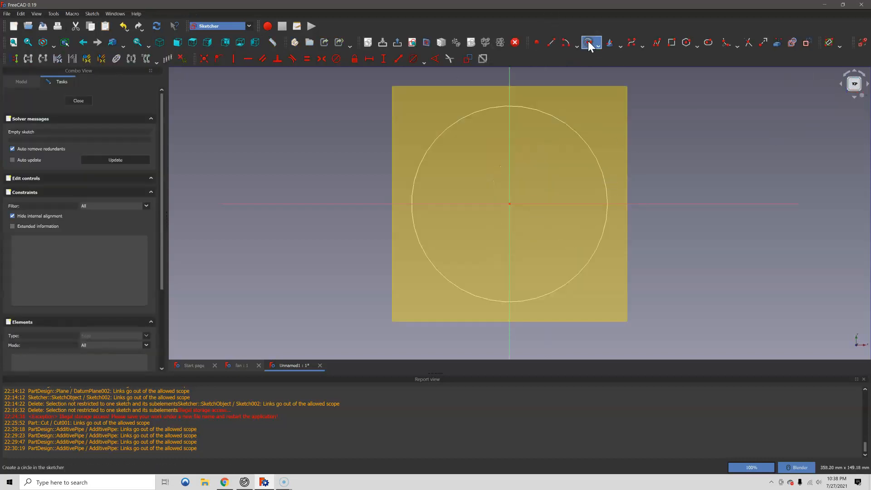
{"action": "left_click", "coordinate": [509, 203]}
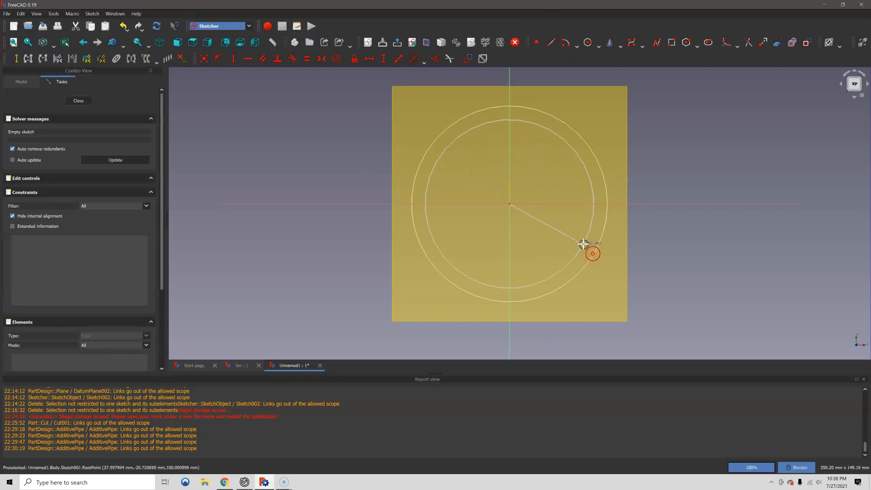
{"action": "left_click", "coordinate": [584, 243]}
{"action": "right_click", "coordinate": [585, 243]}
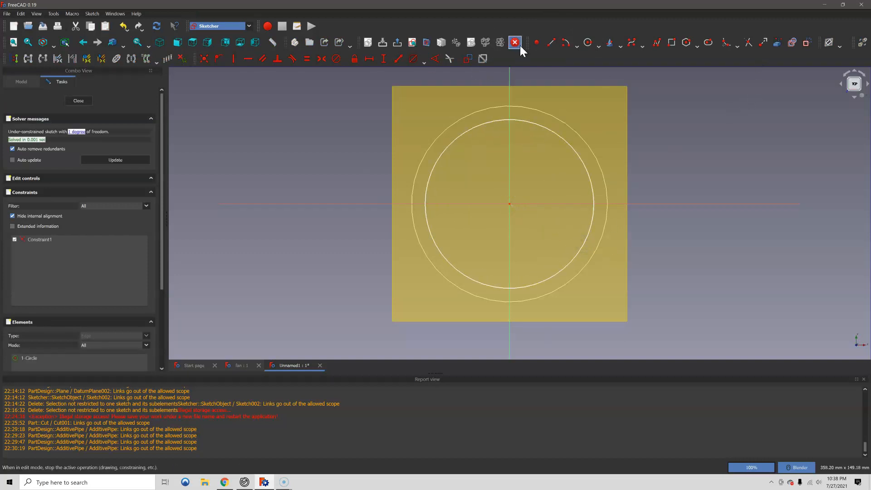
- Constrain the second circle's diameter to 80 mm and leave the sketch
{"action": "left_click", "coordinate": [412, 59]}
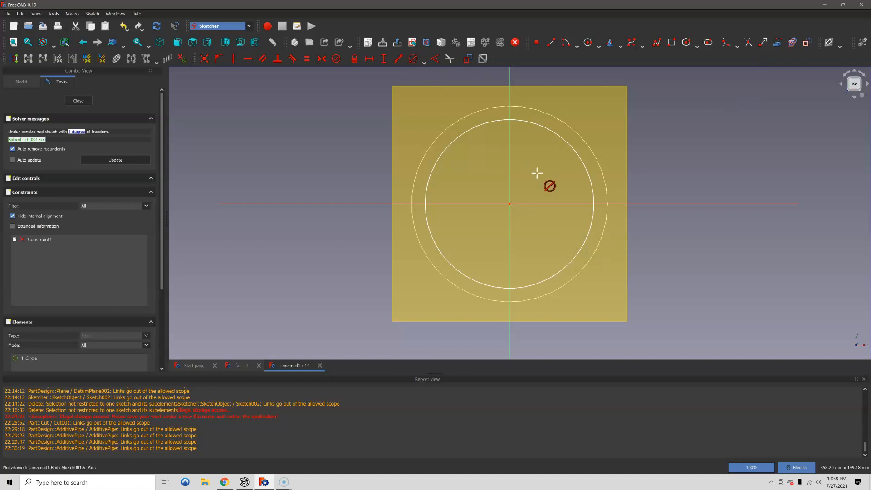
{"action": "left_click", "coordinate": [594, 202]}
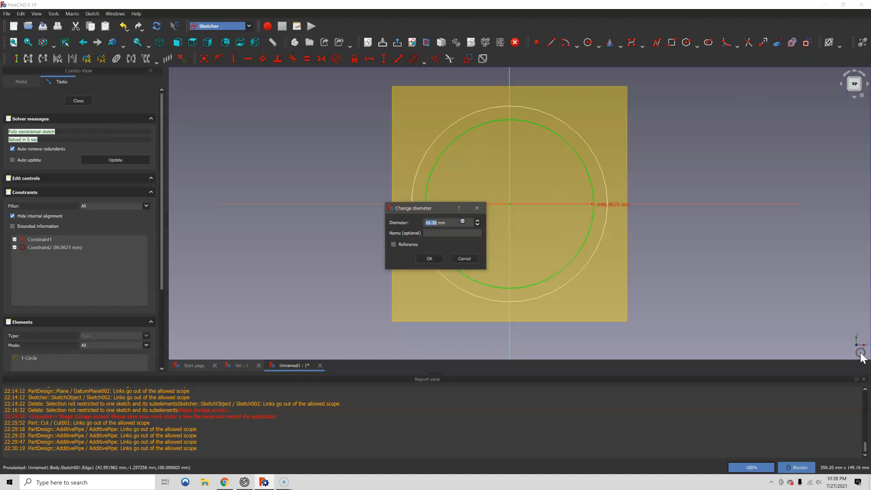
{"action": "type", "text": "80"}
{"action": "key", "text": "Return"}
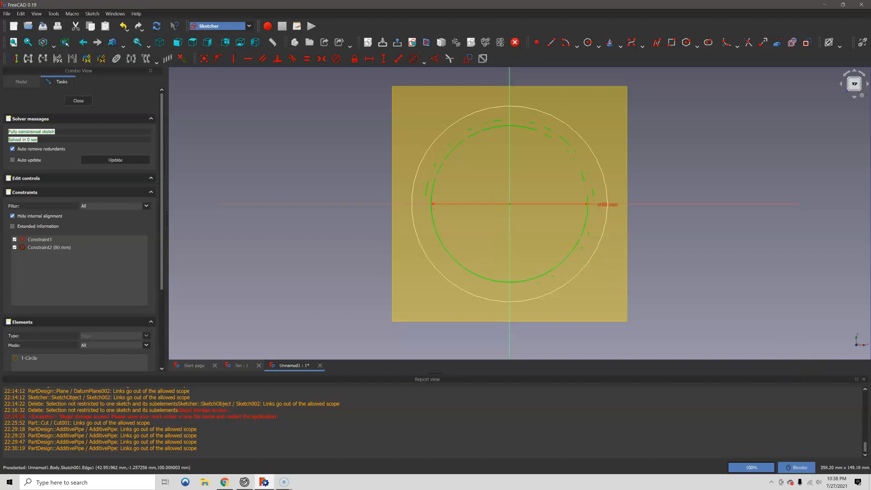
{"action": "key", "text": "Escape"}
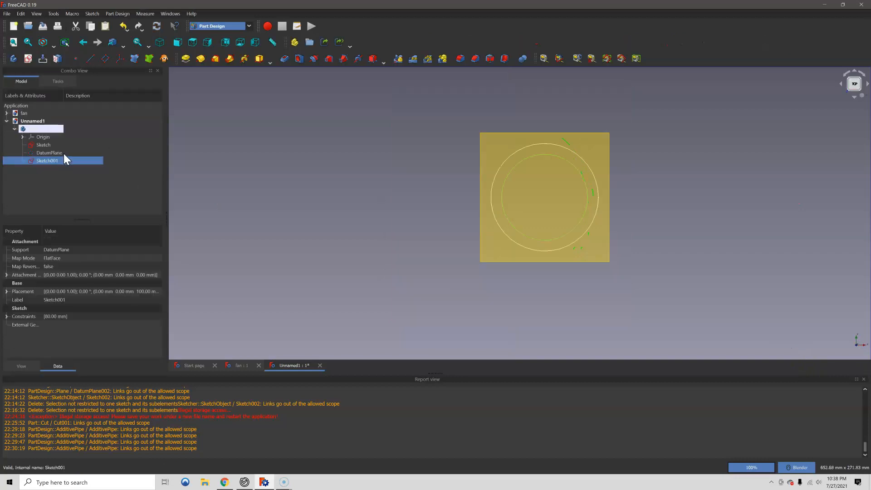
- Select both circle sketches in the model tree and switch to the Part workbench
{"action": "key", "text": "0"}
{"action": "left_click", "coordinate": [37, 129]}
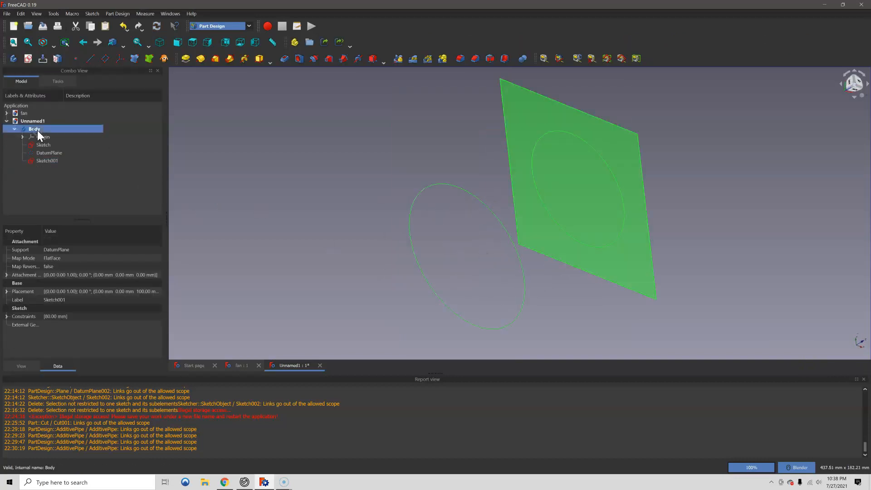
{"action": "left_click", "coordinate": [43, 145]}
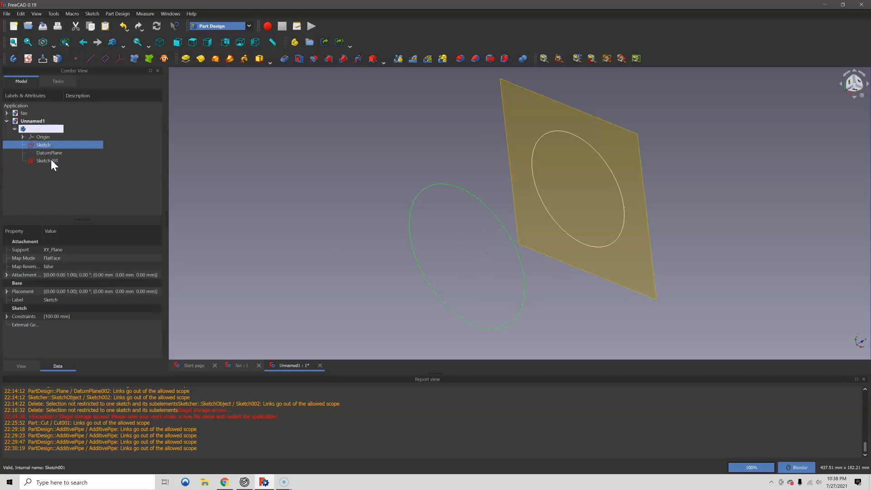
{"action": "left_click", "coordinate": [51, 160], "text": "ctrl"}
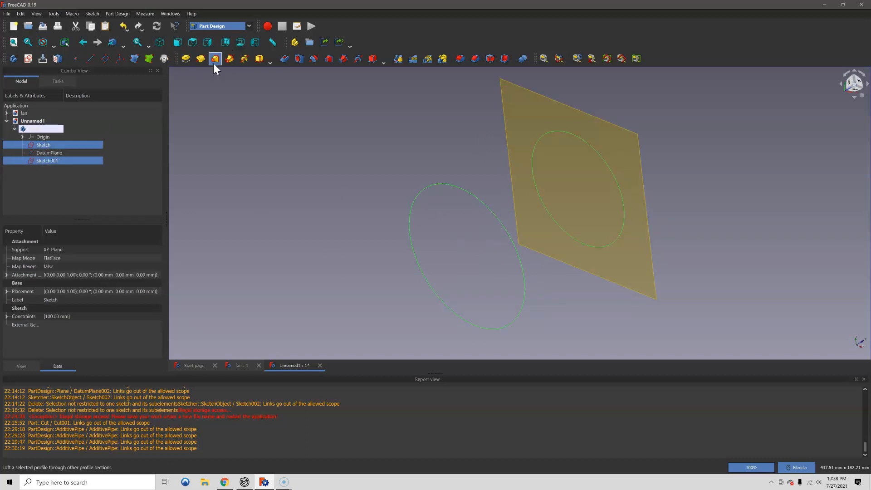
{"action": "left_click", "coordinate": [245, 27]}
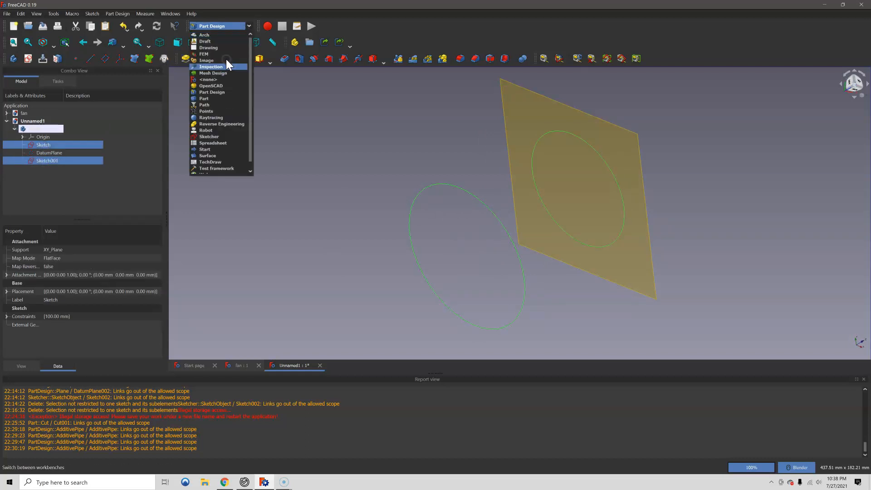
{"action": "left_click", "coordinate": [223, 99]}
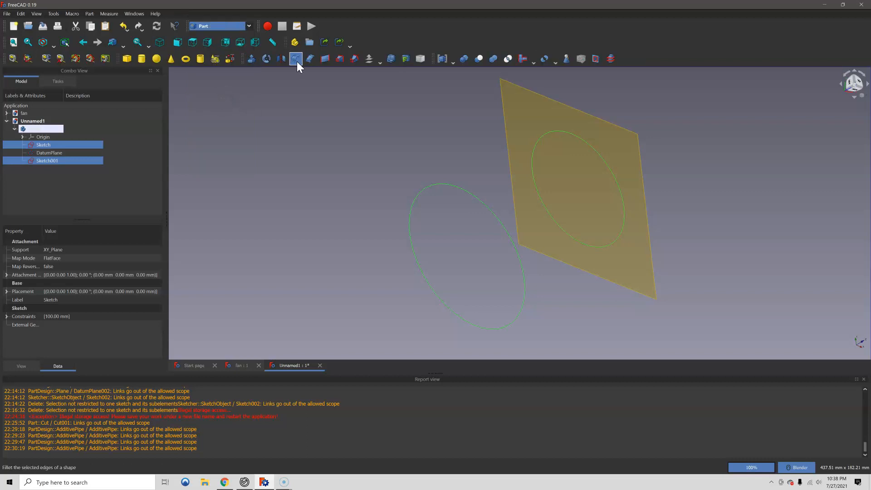
- Loft a surface between the two circles using Sketch and Sketch001 as profiles
{"action": "left_click", "coordinate": [338, 59]}
{"action": "left_click", "coordinate": [38, 148]}
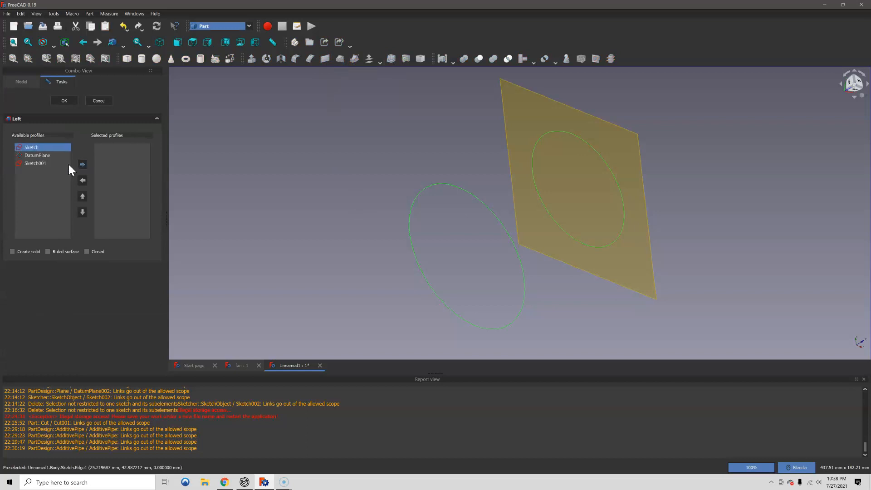
{"action": "left_click", "coordinate": [81, 165]}
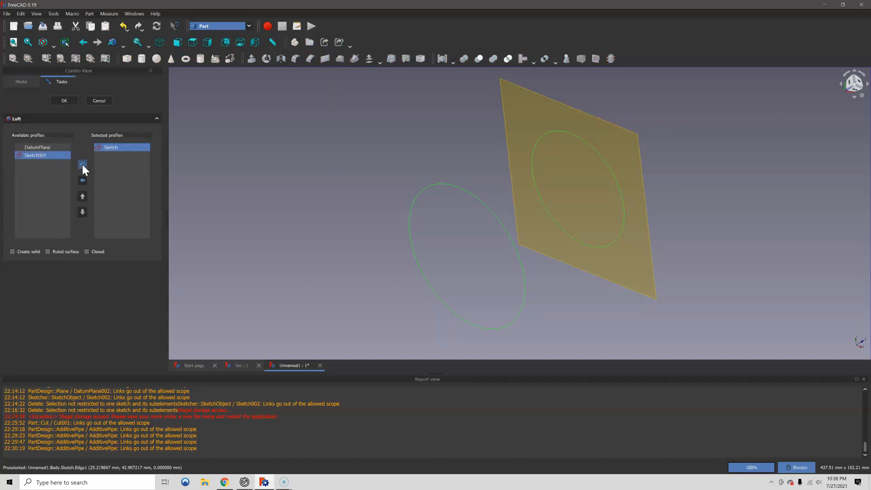
{"action": "left_click", "coordinate": [82, 164]}
{"action": "left_click", "coordinate": [64, 101]}
- Examine the lofted shape from several sides and look into its open upper end
{"action": "scroll", "coordinate": [427, 239], "scroll_direction": "down", "scroll_amount": 1}
{"action": "middle_click_drag", "start_coordinate": [427, 239], "coordinate": [632, 267]}
{"action": "scroll", "coordinate": [423, 239], "scroll_direction": "up", "scroll_amount": 2}
{"action": "middle_click_drag", "start_coordinate": [333, 161], "coordinate": [354, 193], "text": "shift"}
{"action": "scroll", "coordinate": [463, 220], "scroll_direction": "up", "scroll_amount": 2}
{"action": "scroll", "coordinate": [463, 220], "scroll_direction": "down", "scroll_amount": 2}
{"action": "middle_click_drag", "start_coordinate": [463, 220], "coordinate": [425, 209]}
{"action": "middle_click_drag", "start_coordinate": [346, 142], "coordinate": [358, 186]}
{"action": "middle_click_drag", "start_coordinate": [351, 113], "coordinate": [418, 237], "text": "shift"}
{"action": "scroll", "coordinate": [453, 272], "scroll_direction": "up", "scroll_amount": 3}
{"action": "scroll", "coordinate": [458, 240], "scroll_direction": "down", "scroll_amount": 2}
- Set the loft's Solid property to true and deselect it
{"action": "left_click", "coordinate": [33, 168]}
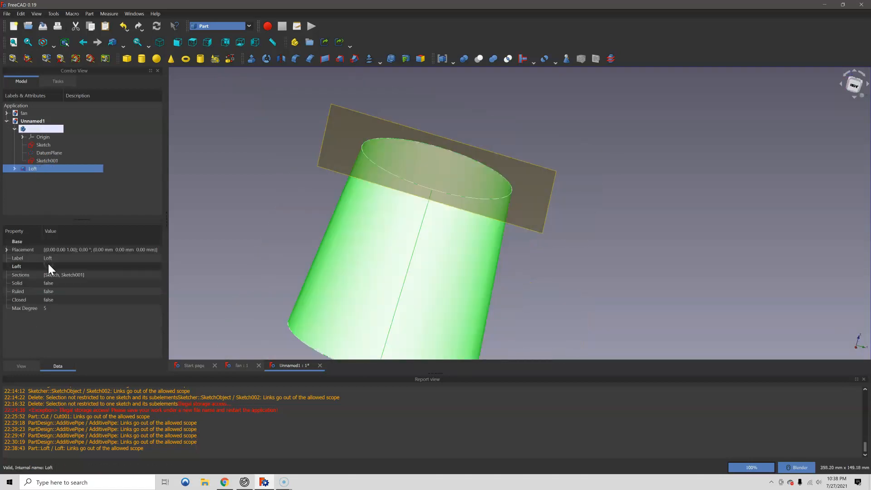
{"action": "left_click", "coordinate": [67, 292]}
{"action": "left_click", "coordinate": [144, 285]}
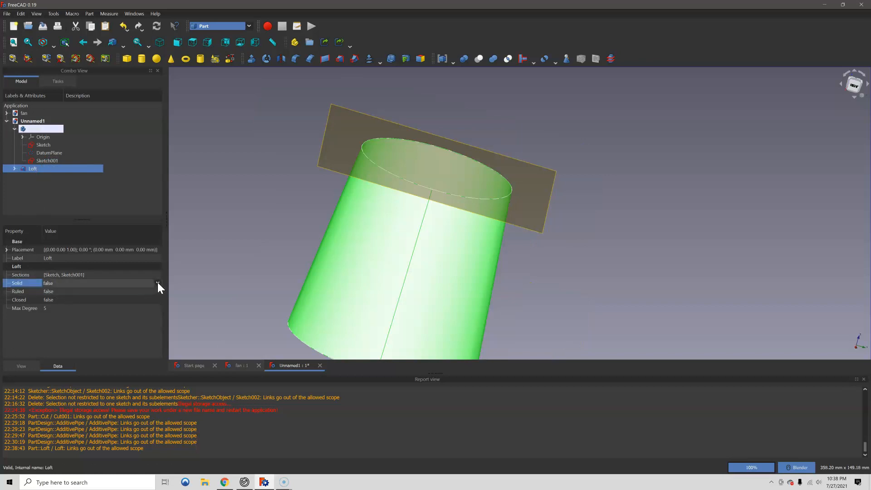
{"action": "left_click", "coordinate": [158, 282]}
{"action": "left_click", "coordinate": [122, 298]}
{"action": "left_click", "coordinate": [540, 276]}
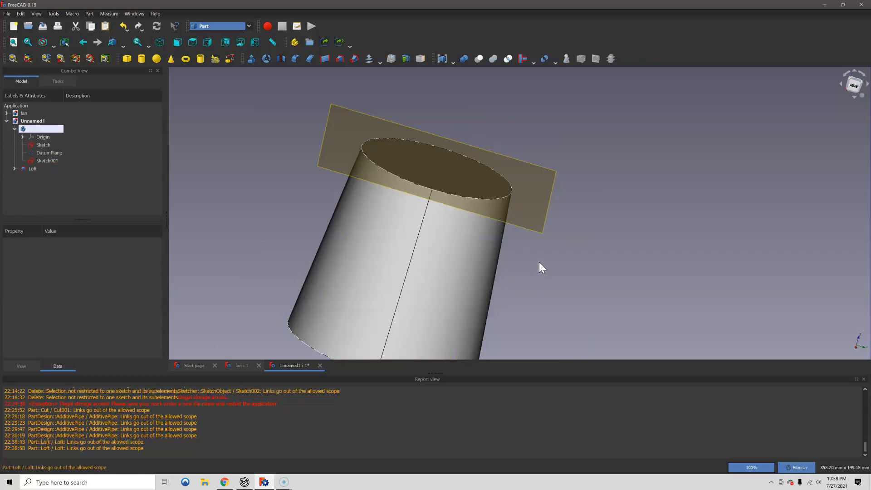
{"action": "middle_click_drag", "start_coordinate": [540, 275], "coordinate": [477, 248]}
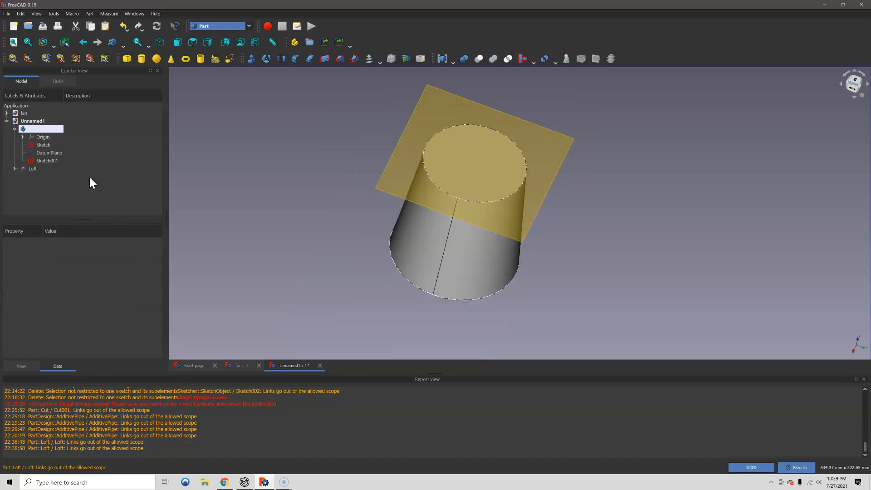
- Hide the loft, leaving its profile settings as they are and the document unsaved
{"action": "double_click", "coordinate": [46, 170]}
{"action": "left_click", "coordinate": [69, 100]}
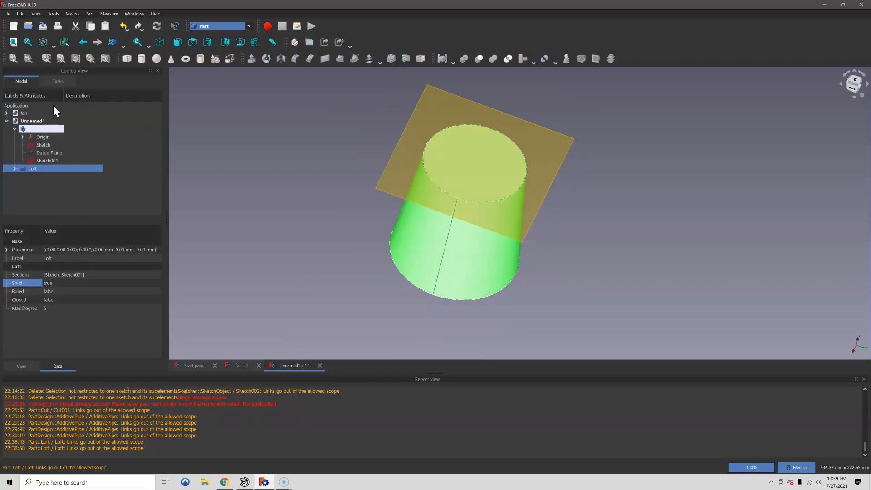
{"action": "key", "text": "space"}
{"action": "key", "text": "ctrl+s"}
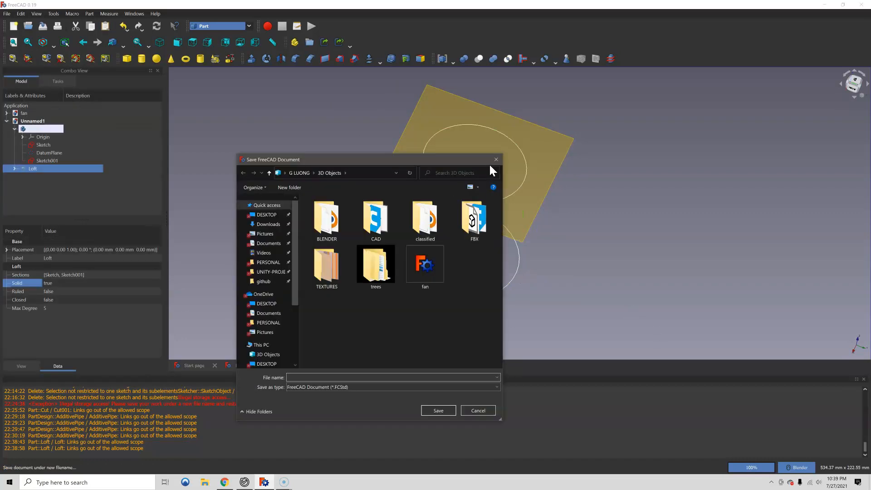
{"action": "left_click", "coordinate": [496, 160]}
{"action": "middle_click_drag", "start_coordinate": [492, 243], "coordinate": [407, 144]}
{"action": "scroll", "coordinate": [443, 220], "scroll_direction": "down", "scroll_amount": 1}
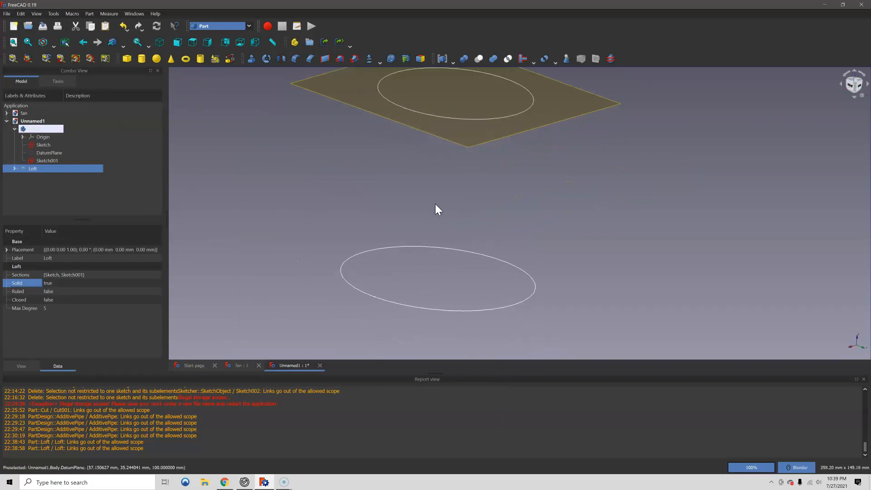
- Switch to the Part Design workbench, create a second body and start a new sketch in it
{"action": "left_click", "coordinate": [246, 26]}
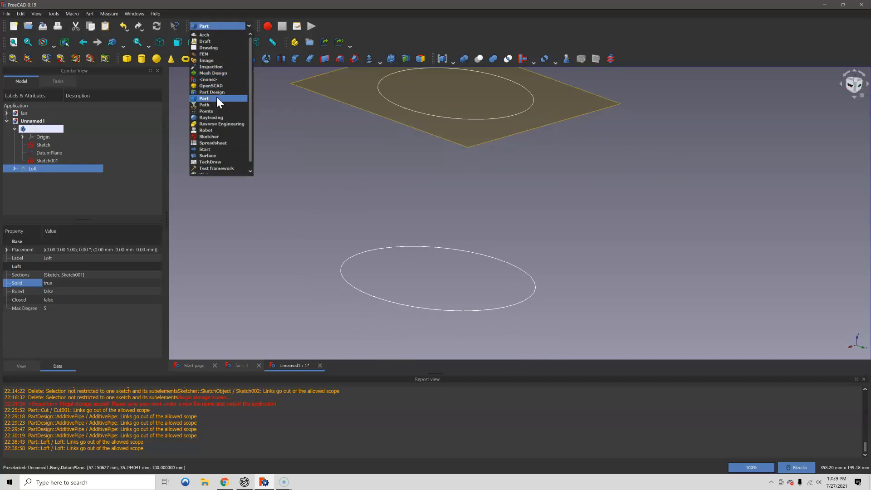
{"action": "left_click", "coordinate": [209, 92]}
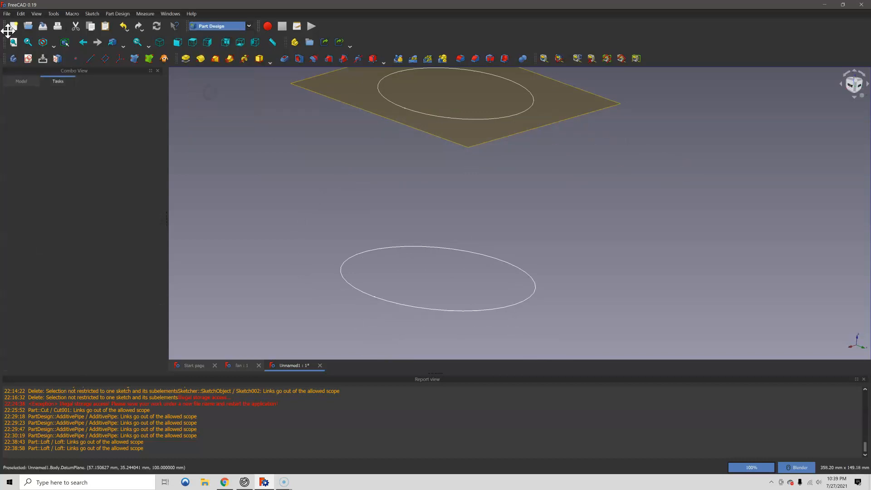
{"action": "left_click", "coordinate": [14, 58]}
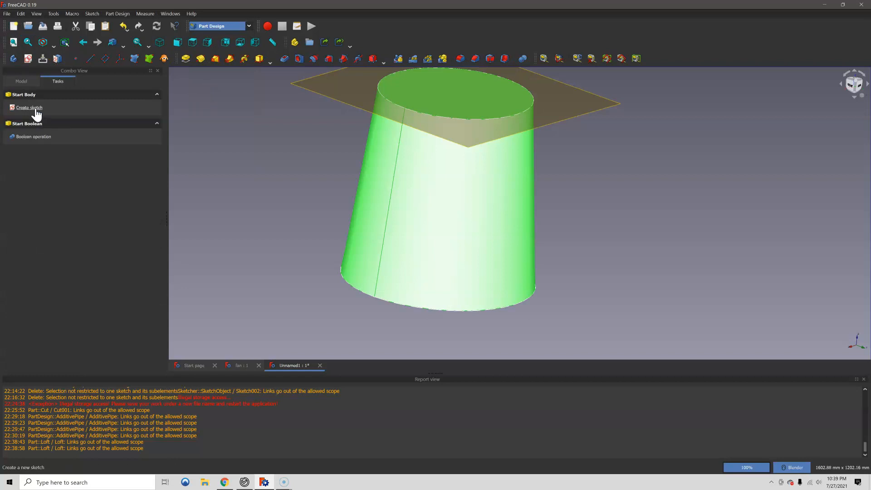
{"action": "left_click", "coordinate": [35, 109]}
- Delete the BaseFeature from the new body in the model tree
{"action": "left_click", "coordinate": [21, 81]}
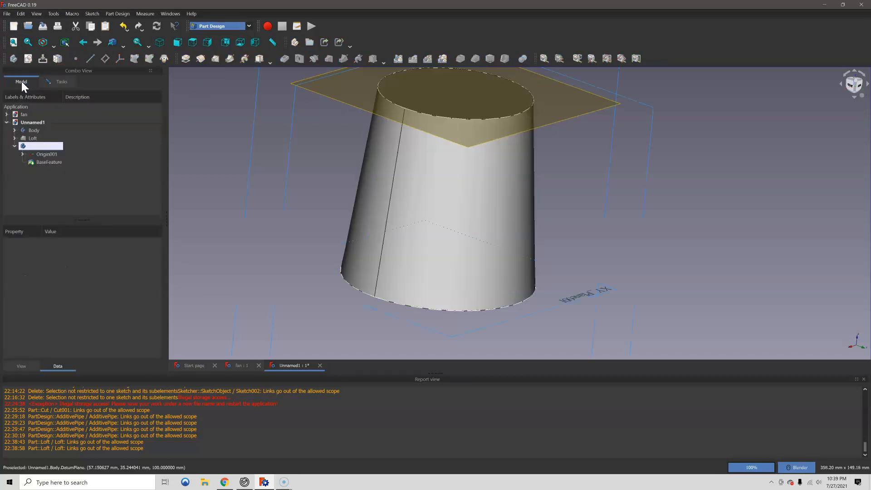
{"action": "left_click", "coordinate": [50, 163]}
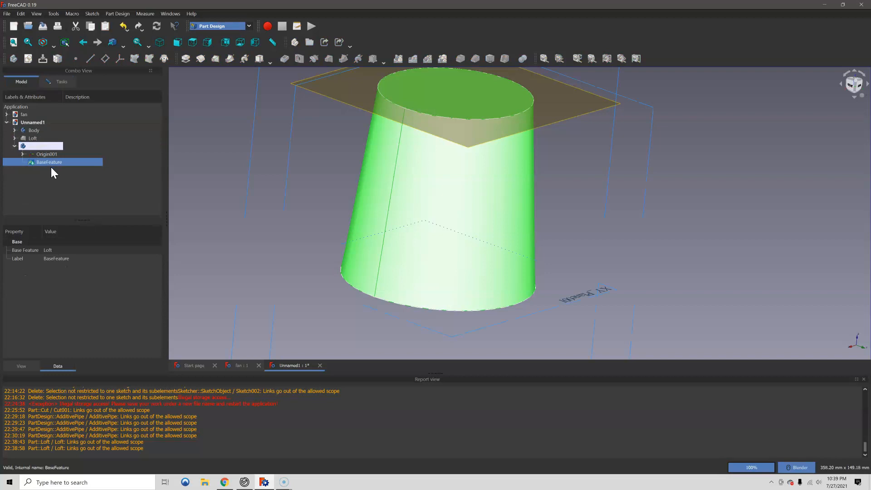
{"action": "key", "text": "Delete"}
- Rename the first body, which holds the two circle sketches, as FanHead
{"action": "left_click", "coordinate": [34, 138]}
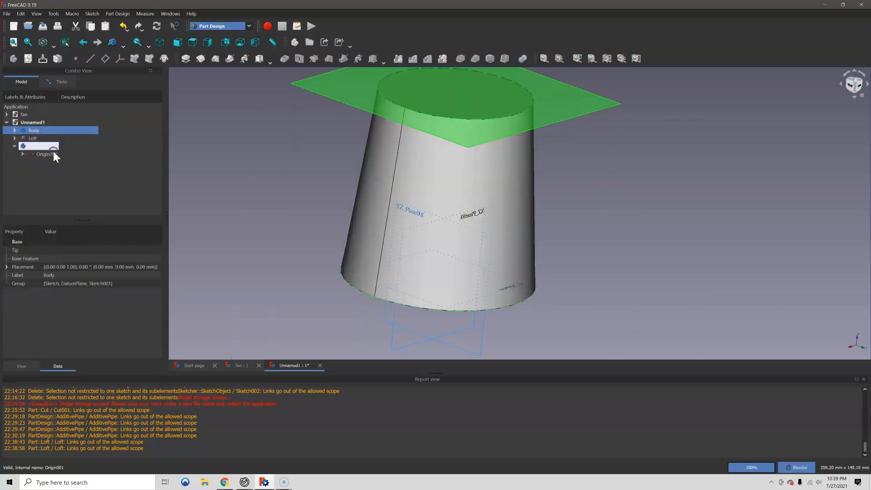
{"action": "left_click", "coordinate": [51, 147]}
{"action": "left_click", "coordinate": [39, 131]}
{"action": "left_click", "coordinate": [51, 274]}
{"action": "type", "text": "FanHead"}
{"action": "key", "text": "Return"}
- Rename the second body as FanBlade
{"action": "left_click", "coordinate": [38, 145]}
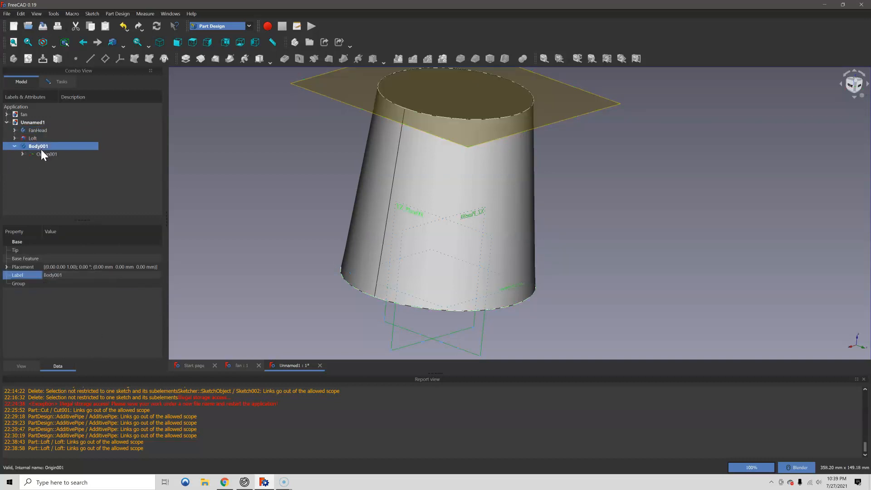
{"action": "left_click", "coordinate": [59, 276]}
{"action": "type", "text": "FanBlade"}
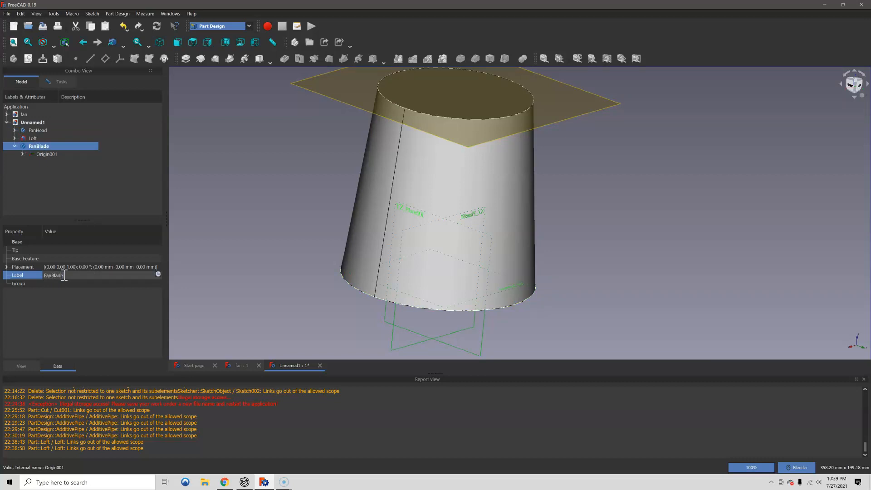
{"action": "key", "text": "Return"}
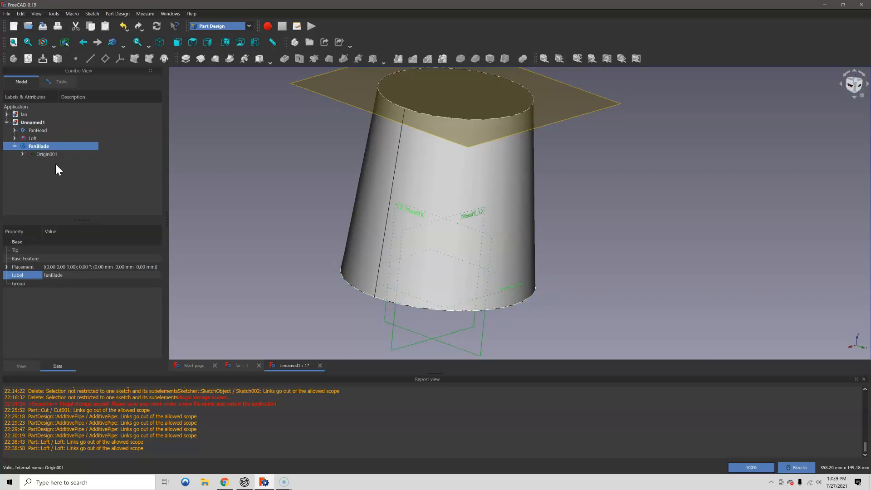
- Hide the loft and select the FanBlade body to reveal its origin planes
{"action": "left_click", "coordinate": [30, 138]}
{"action": "key", "text": "space"}
{"action": "left_click", "coordinate": [48, 147]}
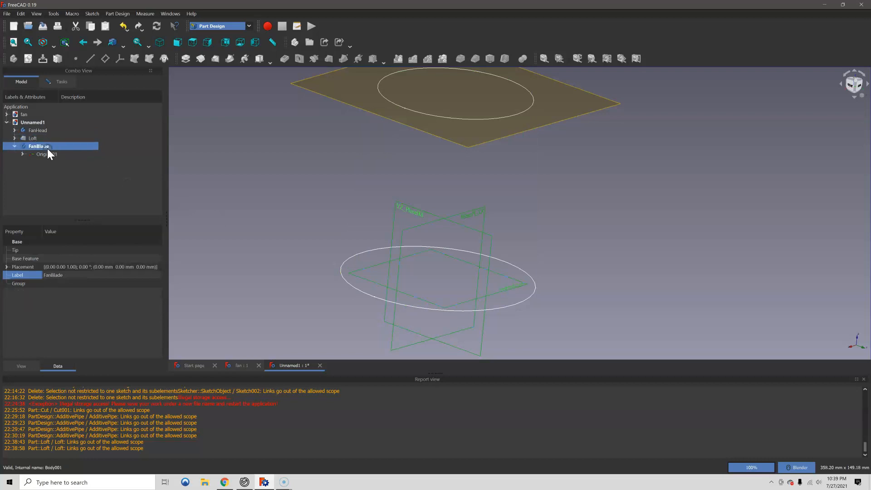
{"action": "scroll", "coordinate": [433, 202], "scroll_direction": "up", "scroll_amount": 1}
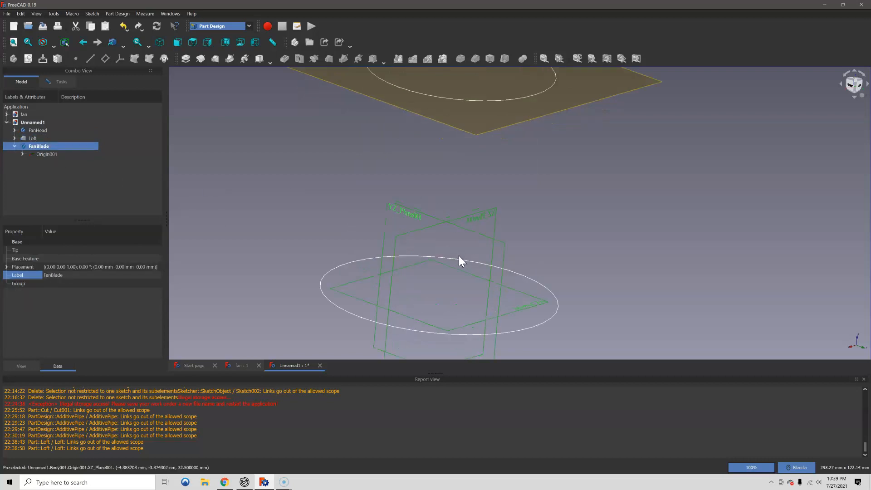
- Choose the XZ base plane of the FanBlade body as the sketch plane and open the sketch
{"action": "left_click", "coordinate": [66, 79]}
{"action": "left_click", "coordinate": [41, 134]}
{"action": "middle_click_drag", "start_coordinate": [440, 261], "coordinate": [362, 227]}
{"action": "scroll", "coordinate": [373, 233], "scroll_direction": "up", "scroll_amount": 2}
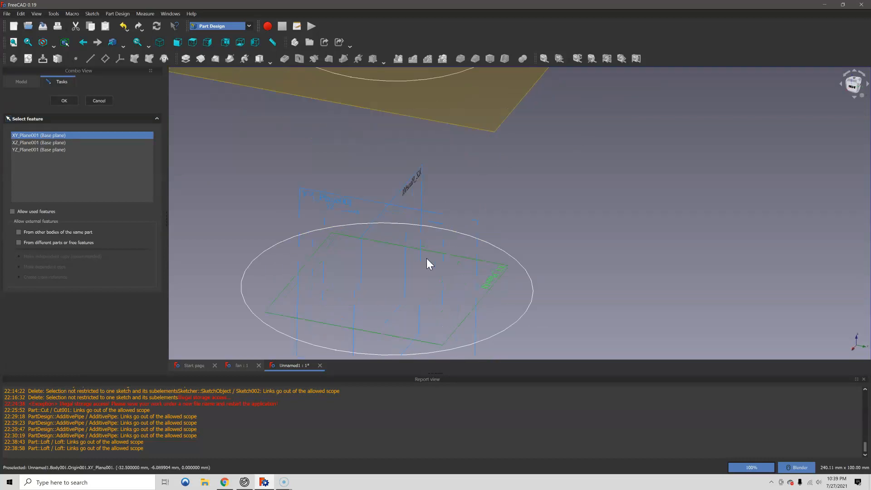
{"action": "scroll", "coordinate": [398, 227], "scroll_direction": "up", "scroll_amount": 2}
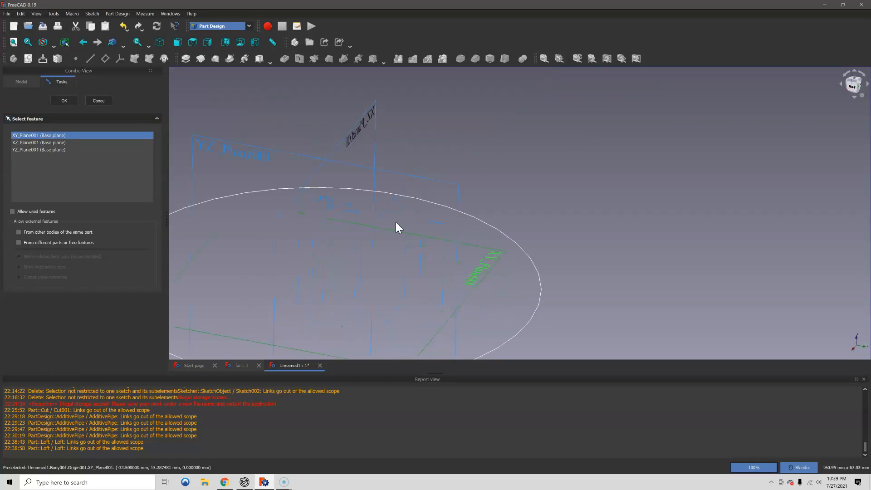
{"action": "left_click", "coordinate": [317, 174]}
{"action": "scroll", "coordinate": [363, 206], "scroll_direction": "down", "scroll_amount": 3}
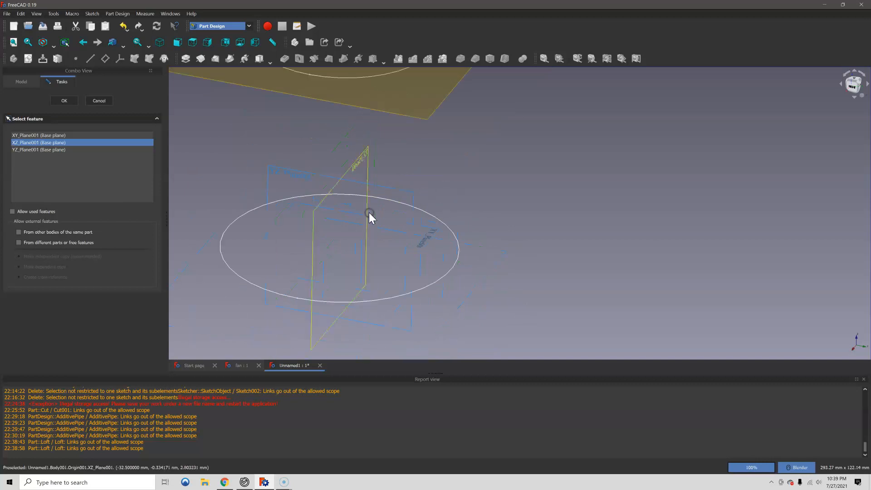
{"action": "left_click", "coordinate": [64, 100]}
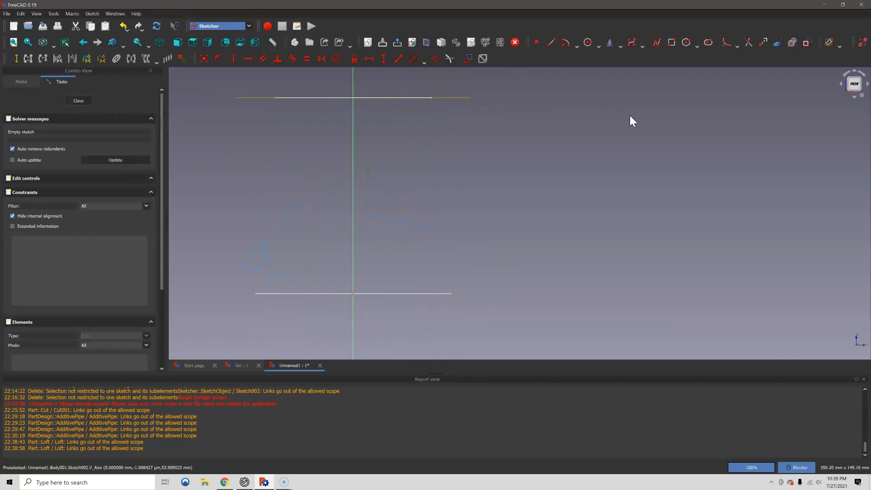
- Draw a narrow upright rectangle about 15 mm wide across the vertical axis, between the levels of the two circles
{"action": "left_click", "coordinate": [671, 42]}
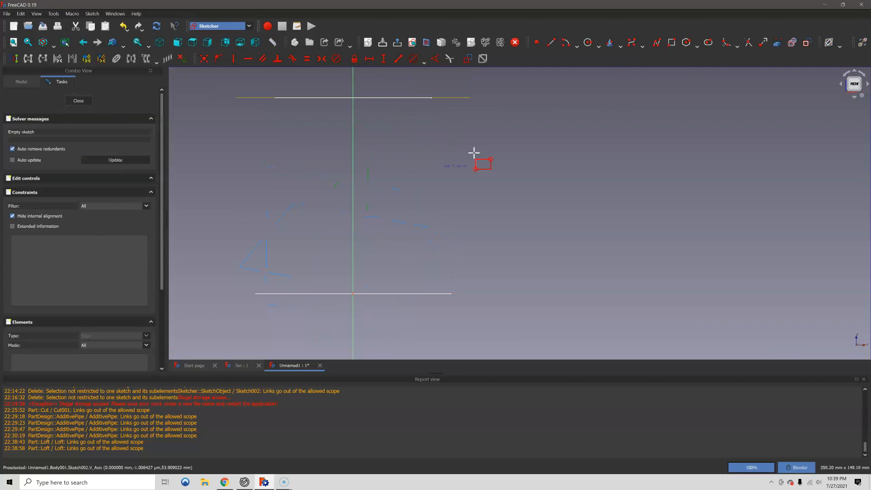
{"action": "left_click", "coordinate": [346, 106]}
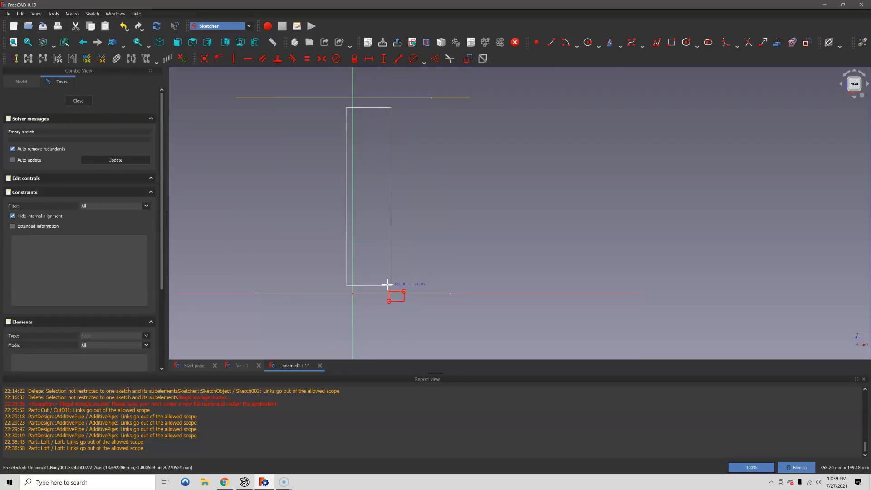
{"action": "left_click", "coordinate": [366, 283]}
{"action": "right_click", "coordinate": [367, 283]}
{"action": "left_click_drag", "start_coordinate": [346, 262], "coordinate": [338, 261]}
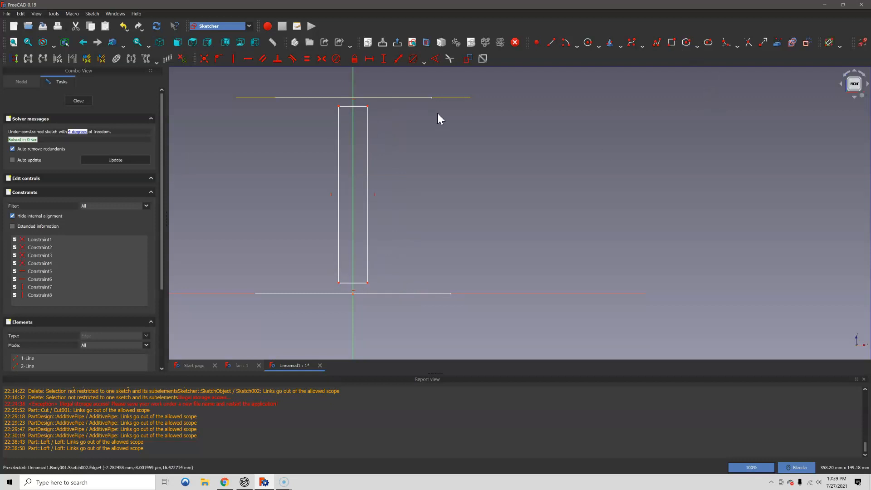
- Constrain the length of the rectangle's upper edge to 15 mm
{"action": "left_click", "coordinate": [395, 59]}
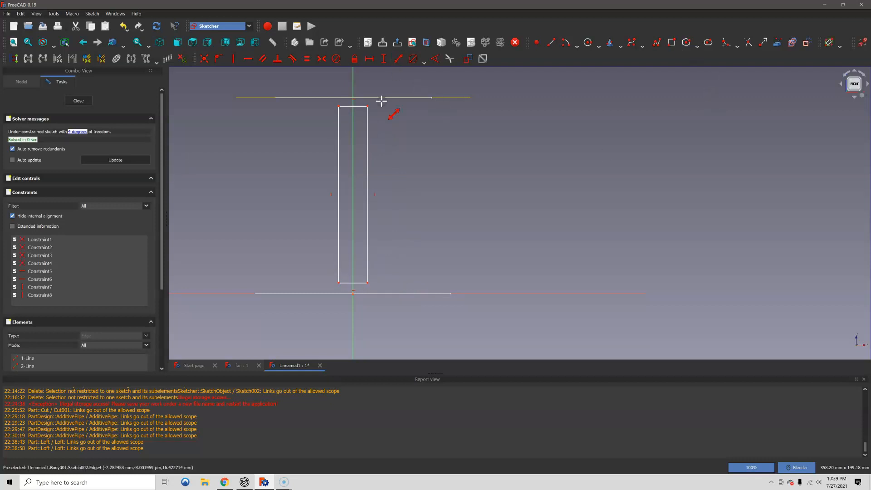
{"action": "left_click", "coordinate": [354, 106]}
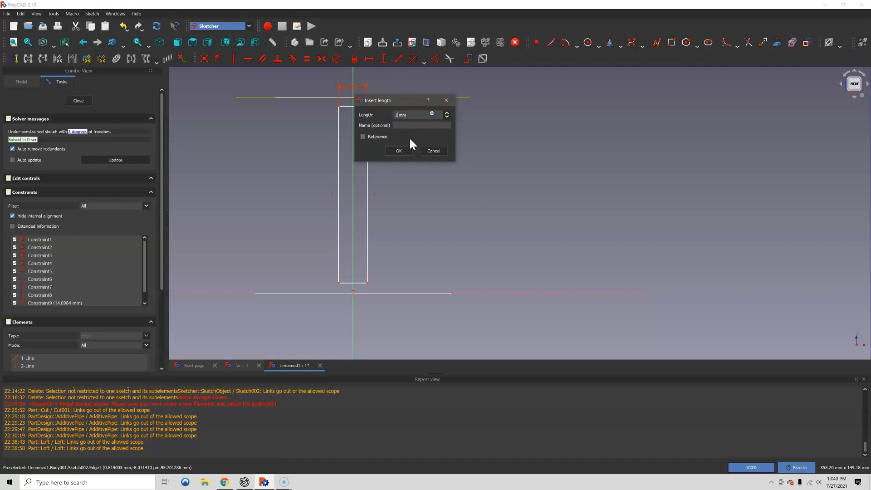
{"action": "left_click", "coordinate": [399, 151]}
{"action": "scroll", "coordinate": [363, 285], "scroll_direction": "up", "scroll_amount": 3}
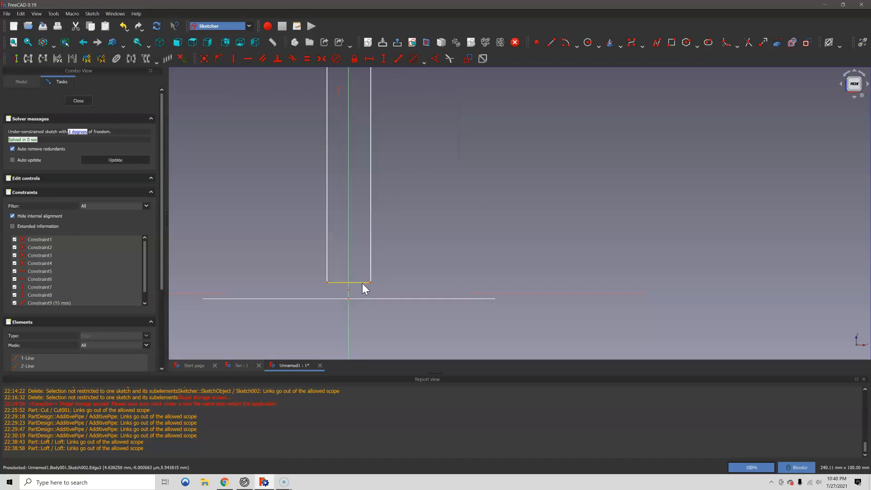
- Remove the vertical constraints from both long sides of the blade's base rectangle
{"action": "middle_click_drag", "start_coordinate": [342, 230], "coordinate": [346, 290], "text": "shift"}
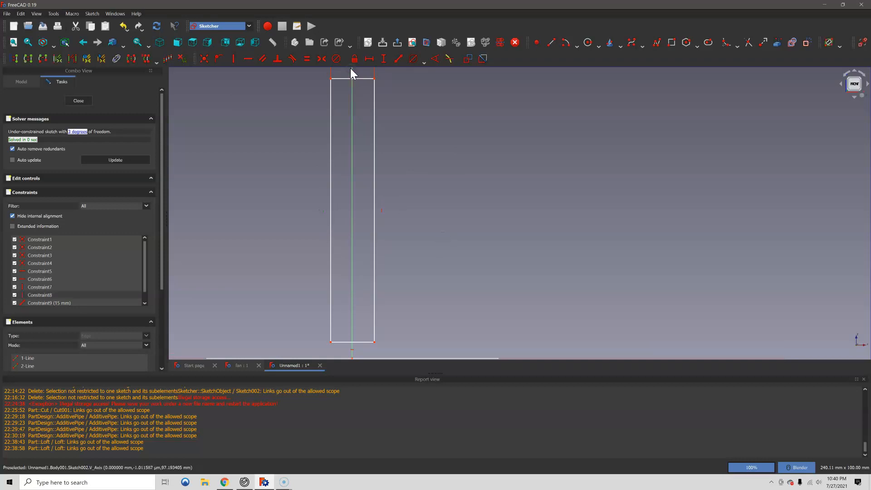
{"action": "left_click_drag", "start_coordinate": [358, 83], "coordinate": [360, 87]}
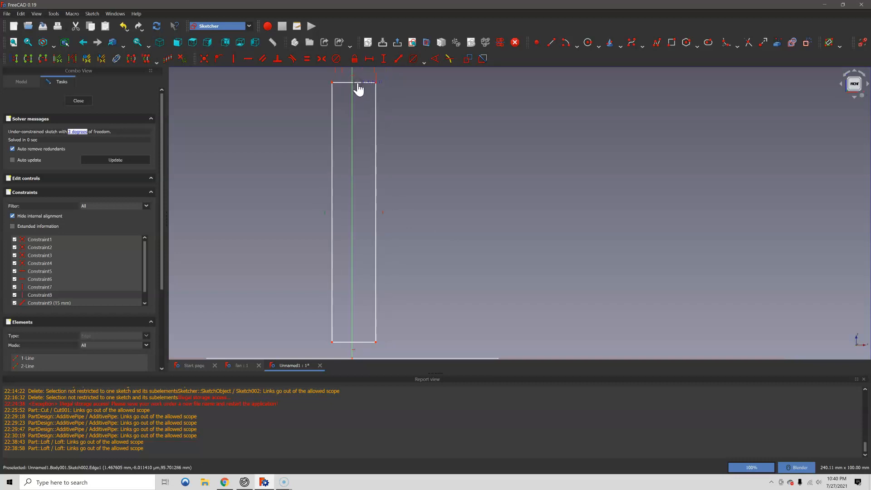
{"action": "scroll", "coordinate": [366, 218], "scroll_direction": "up", "scroll_amount": 3}
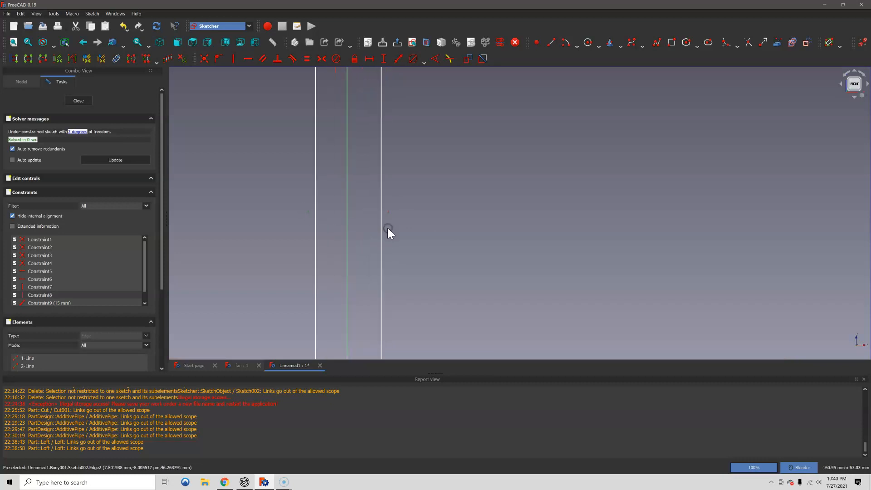
{"action": "key", "text": "Delete"}
{"action": "key", "text": "Delete"}
{"action": "scroll", "coordinate": [389, 213], "scroll_direction": "down", "scroll_amount": 3}
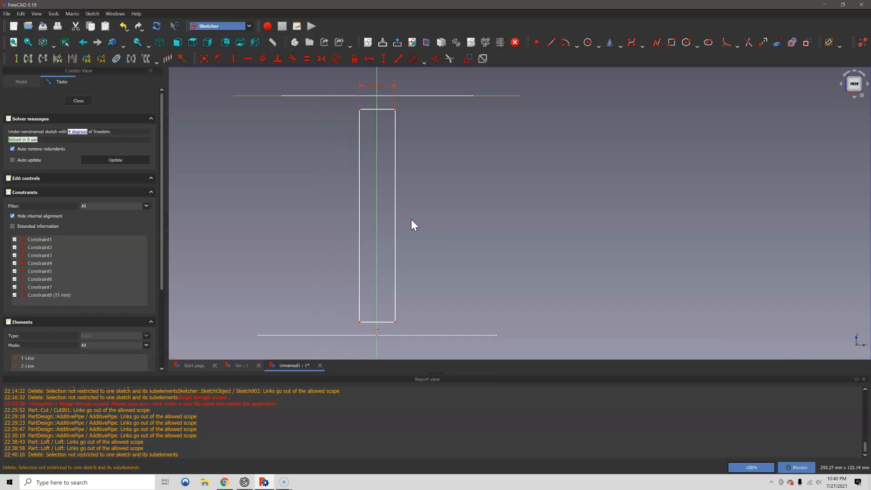
{"action": "left_click", "coordinate": [403, 216]}
{"action": "key", "text": "Delete"}
- Slant the rectangle by shifting its upper edge right of the vertical axis and its lower edge left, and close the sketch
{"action": "left_click_drag", "start_coordinate": [386, 115], "coordinate": [424, 116]}
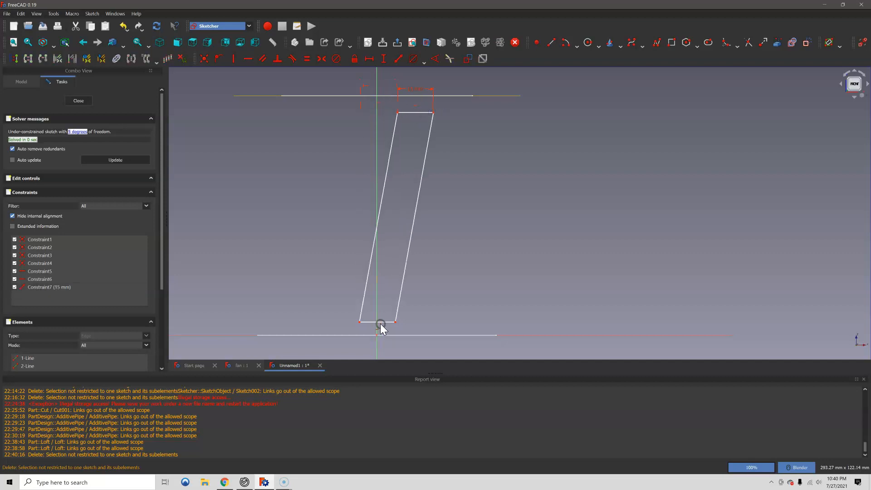
{"action": "left_click_drag", "start_coordinate": [381, 323], "coordinate": [366, 320]}
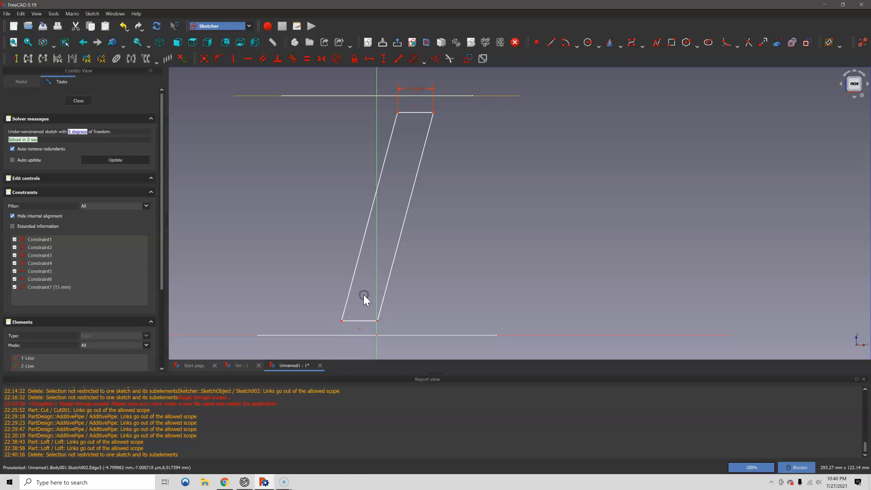
{"action": "mouse_move", "coordinate": [399, 227]}
{"action": "middle_mouse_down"}
{"action": "mouse_move", "coordinate": [302, 177]}
{"action": "mouse_move", "coordinate": [400, 218]}
{"action": "middle_mouse_up"}
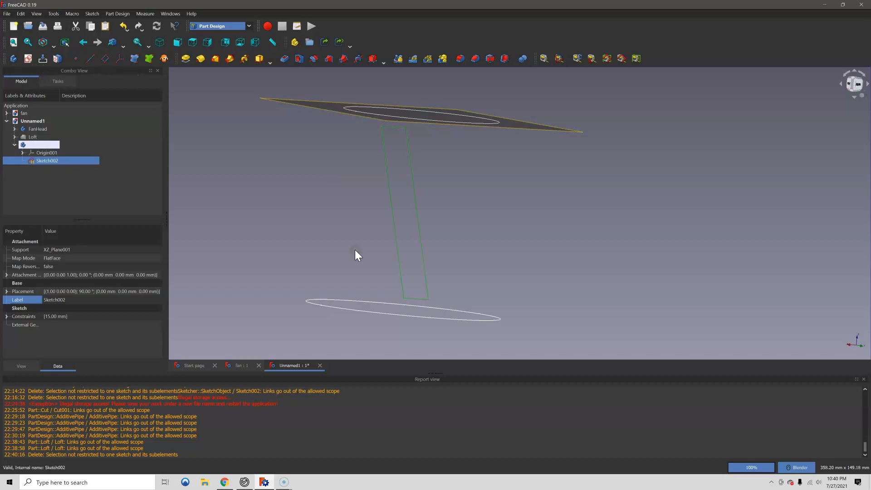
- Create a datum plane from the slanted blade sketch, offset 450 mm in the z-direction
{"action": "left_click", "coordinate": [105, 61]}
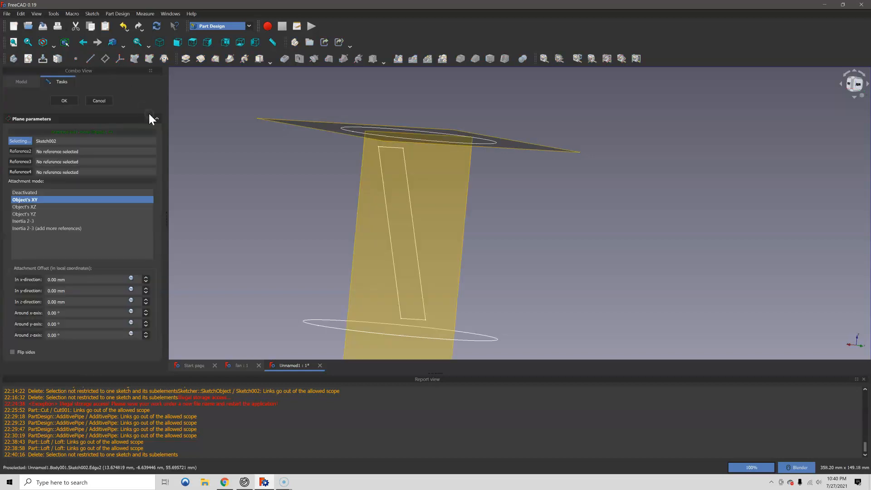
{"action": "mouse_move", "coordinate": [268, 192]}
{"action": "middle_mouse_down"}
{"action": "mouse_move", "coordinate": [422, 251]}
{"action": "mouse_move", "coordinate": [278, 206]}
{"action": "mouse_move", "coordinate": [316, 251]}
{"action": "mouse_move", "coordinate": [405, 270]}
{"action": "middle_mouse_up"}
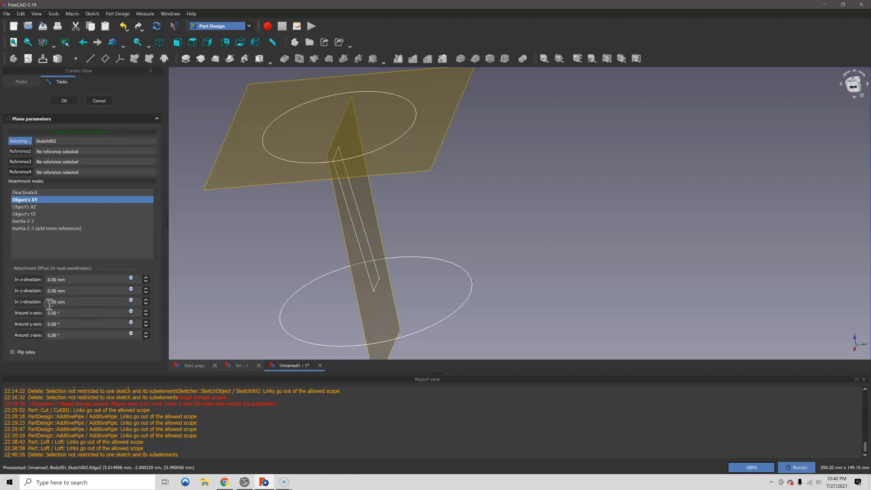
{"action": "scroll", "coordinate": [49, 304], "scroll_direction": "down", "scroll_amount": 3}
{"action": "scroll", "coordinate": [49, 304], "scroll_direction": "up", "scroll_amount": 2}
{"action": "middle_click_drag", "start_coordinate": [431, 282], "coordinate": [490, 290]}
{"action": "scroll", "coordinate": [83, 300], "scroll_direction": "up", "scroll_amount": 18}
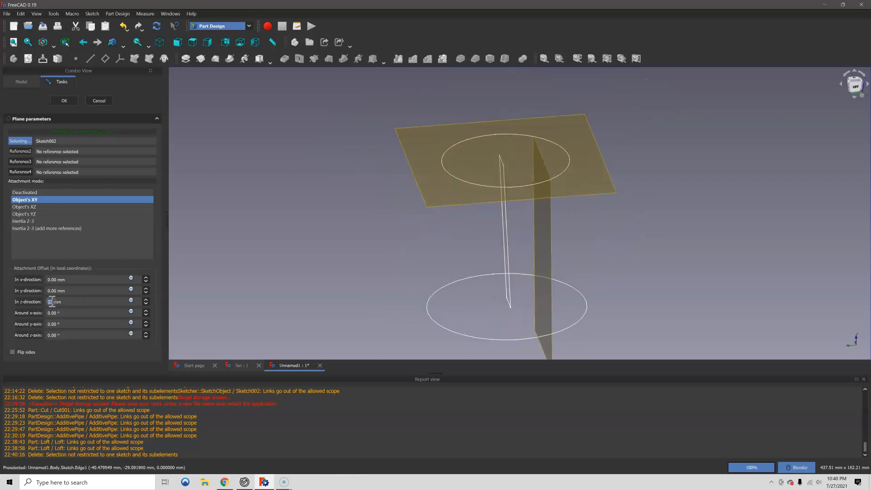
{"action": "scroll", "coordinate": [683, 289], "scroll_direction": "down", "scroll_amount": 5}
{"action": "middle_click_drag", "start_coordinate": [683, 289], "coordinate": [372, 256], "text": "shift"}
{"action": "left_click", "coordinate": [57, 100]}
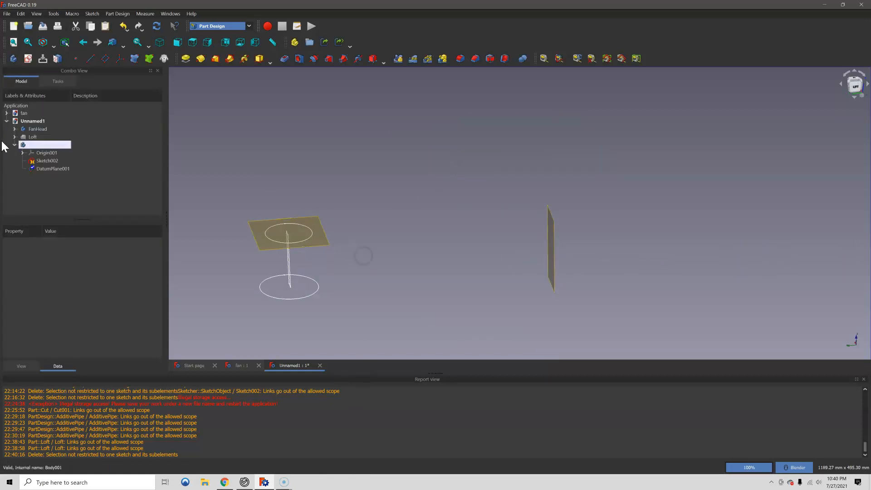
- Open a new sketch on the 450 mm datum plane and draw a narrow upright rectangle across the vertical axis
{"action": "left_click", "coordinate": [54, 170]}
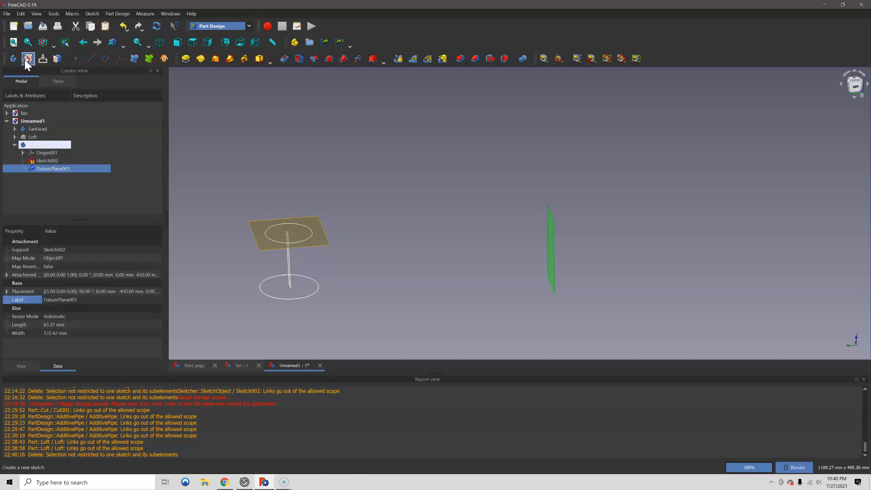
{"action": "left_click", "coordinate": [28, 59]}
{"action": "scroll", "coordinate": [517, 252], "scroll_direction": "up", "scroll_amount": 6}
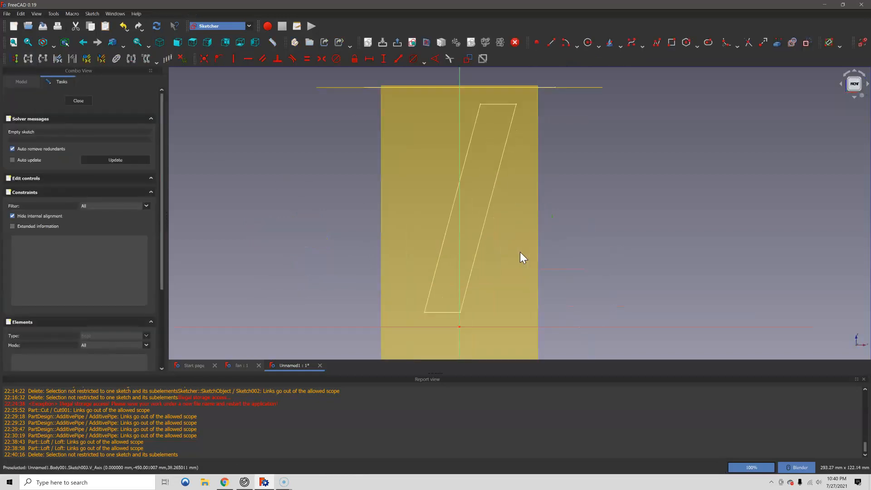
{"action": "left_click", "coordinate": [671, 42]}
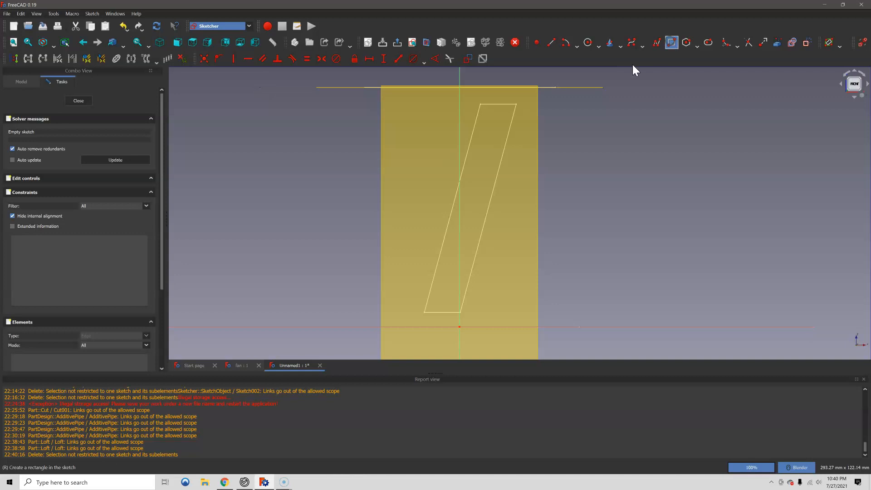
{"action": "left_click", "coordinate": [447, 125]}
{"action": "left_click", "coordinate": [482, 288]}
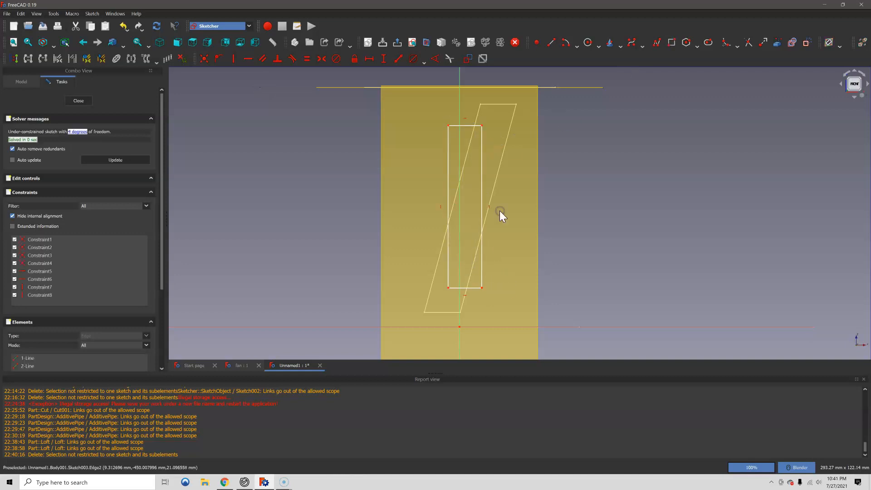
- Constrain the length of the second rectangle's upper edge to 15 mm
{"action": "left_click", "coordinate": [463, 125]}
{"action": "type", "text": "15"}
{"action": "key", "text": "Return"}
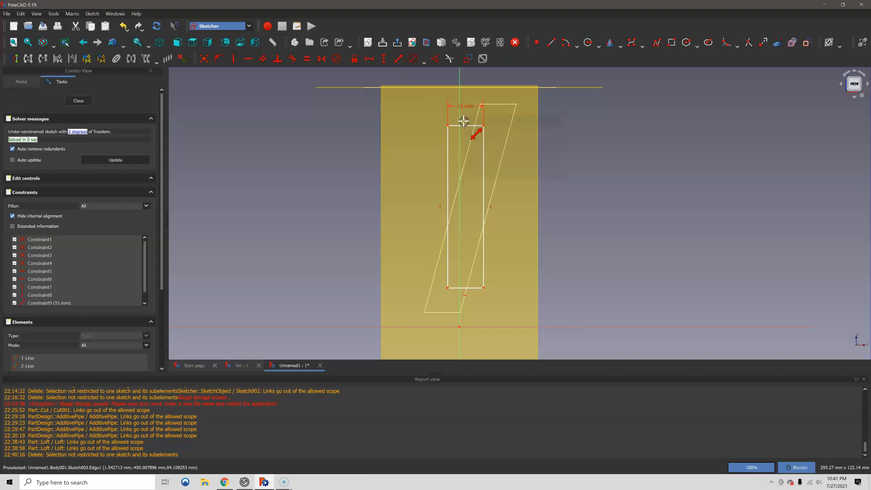
- Delete the vertical constraints on both long sides of the second rectangle
{"action": "left_click", "coordinate": [490, 207]}
{"action": "key", "text": "Delete"}
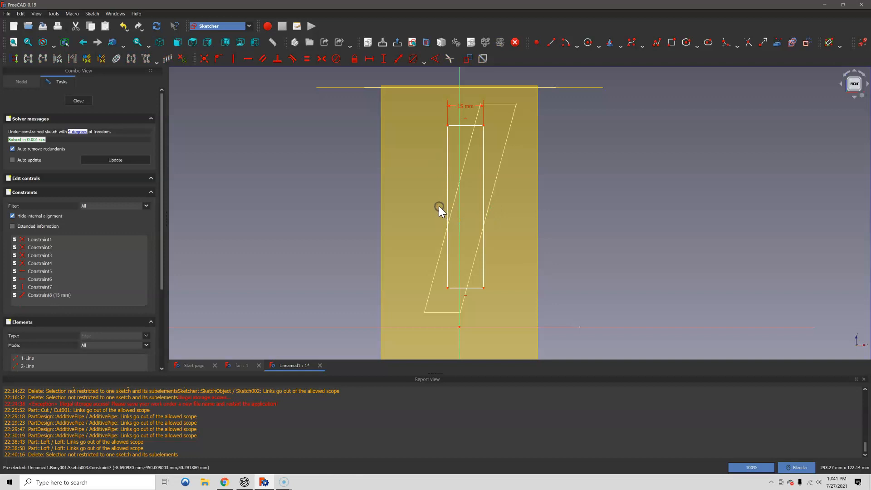
{"action": "left_click", "coordinate": [439, 206]}
{"action": "key", "text": "Delete"}
- Shape the second rectangle into a shorter, more slanted parallelogram than the base profile, and close the sketch
{"action": "left_click_drag", "start_coordinate": [474, 295], "coordinate": [422, 284]}
{"action": "left_click_drag", "start_coordinate": [470, 125], "coordinate": [511, 136]}
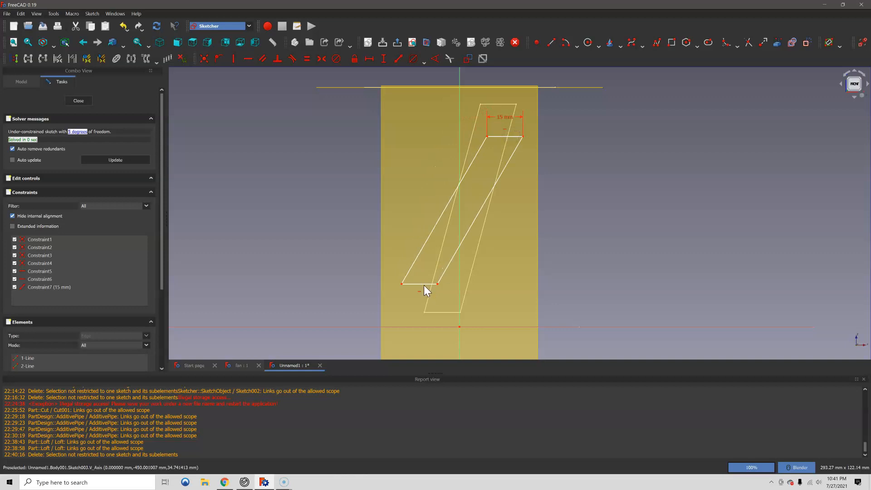
{"action": "left_click_drag", "start_coordinate": [424, 285], "coordinate": [426, 270]}
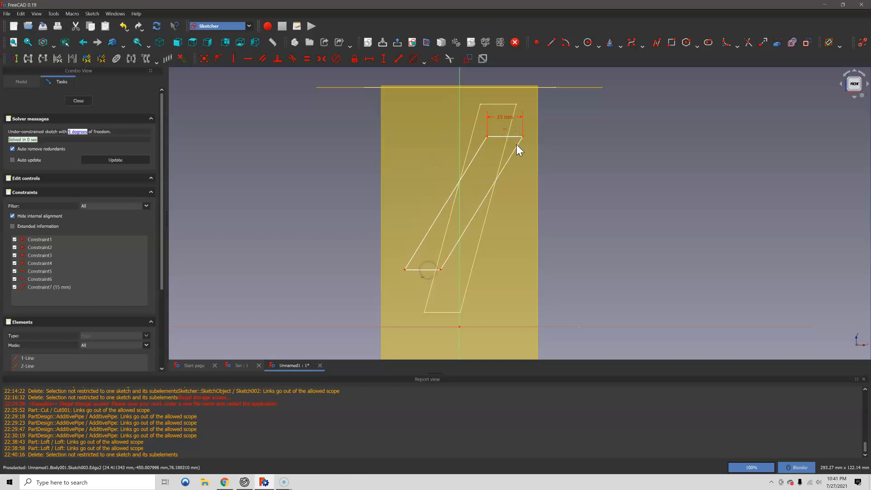
{"action": "left_click_drag", "start_coordinate": [516, 137], "coordinate": [519, 152]}
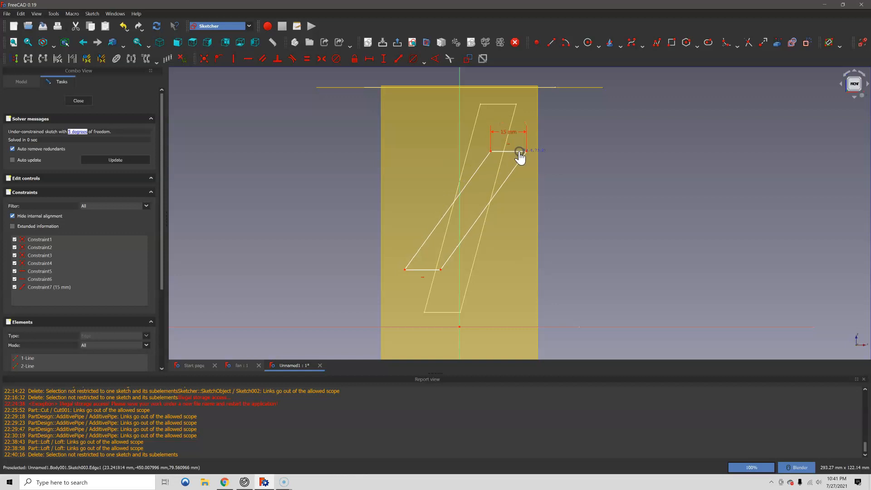
{"action": "left_click", "coordinate": [72, 103]}
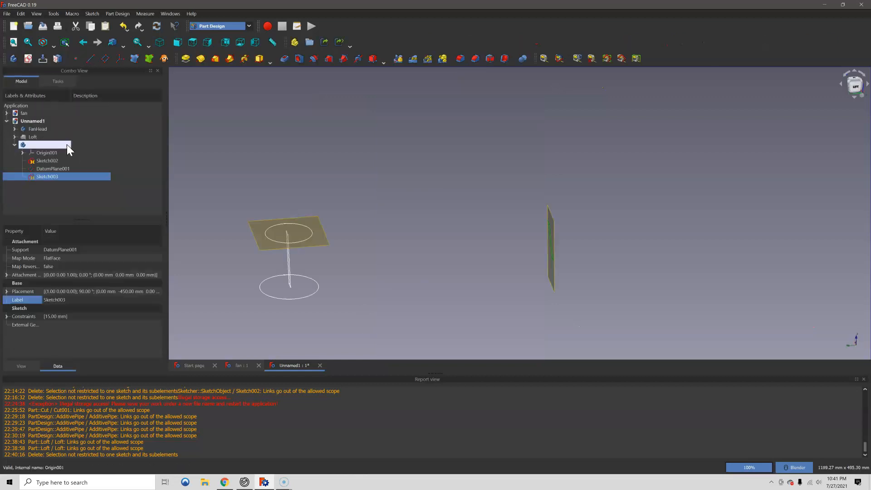
- Create another datum plane from the second blade sketch, offset 100 mm in the z-direction
{"action": "mouse_move", "coordinate": [232, 204]}
{"action": "middle_mouse_down"}
{"action": "mouse_move", "coordinate": [579, 256]}
{"action": "mouse_move", "coordinate": [509, 253]}
{"action": "mouse_move", "coordinate": [655, 282]}
{"action": "middle_mouse_up"}
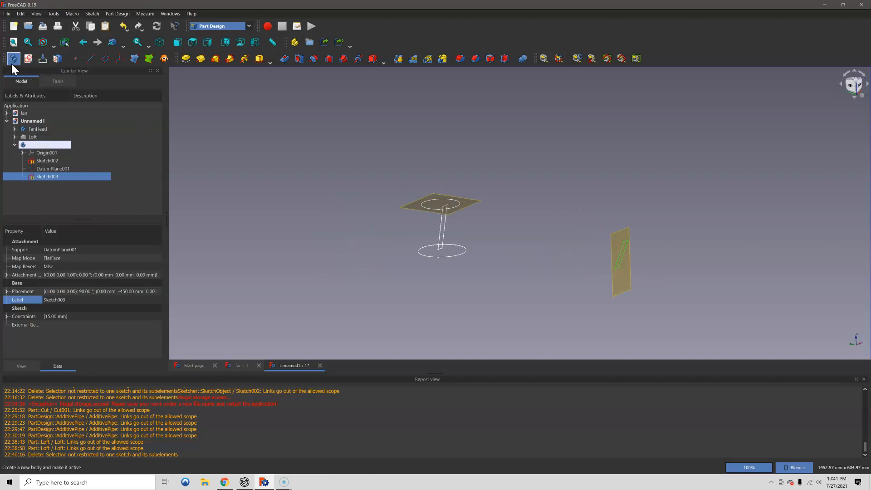
{"action": "left_click", "coordinate": [105, 59]}
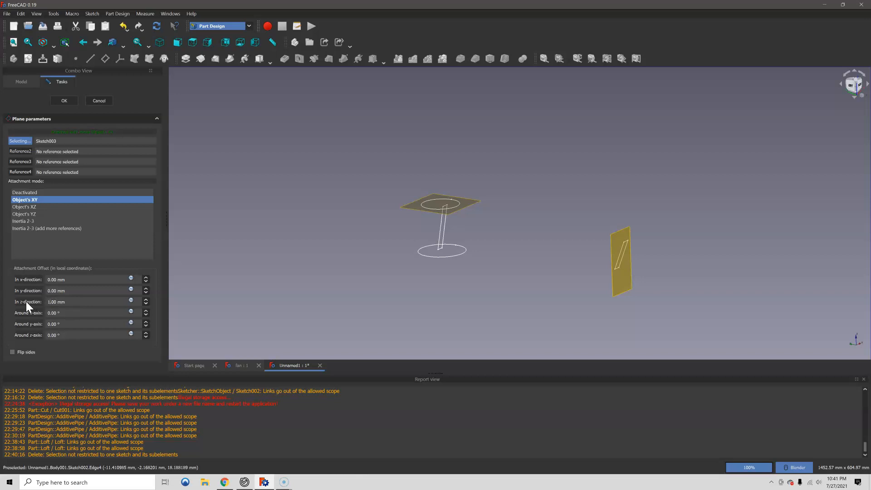
{"action": "middle_click_drag", "start_coordinate": [454, 286], "coordinate": [547, 291]}
{"action": "left_click", "coordinate": [64, 101]}
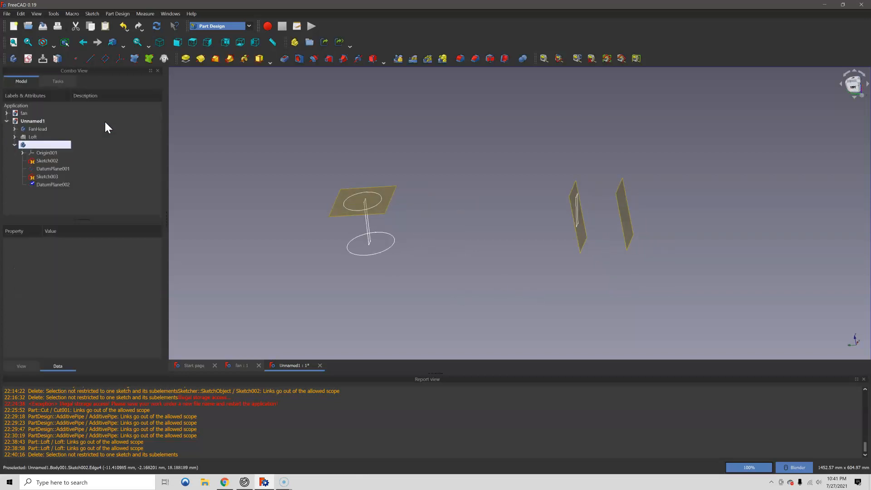
- Open a sketch on the outermost datum plane and draw a small upright rectangle across the vertical axis
{"action": "left_click", "coordinate": [29, 59]}
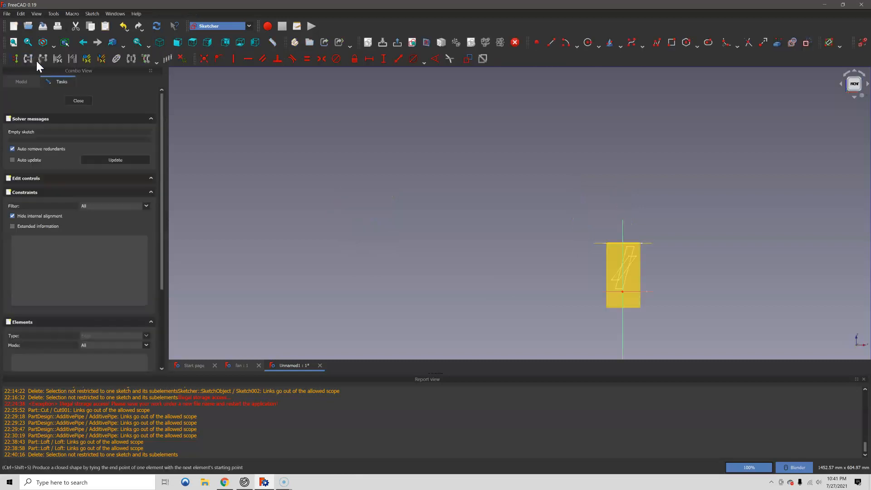
{"action": "left_click", "coordinate": [672, 42]}
{"action": "left_click", "coordinate": [513, 218]}
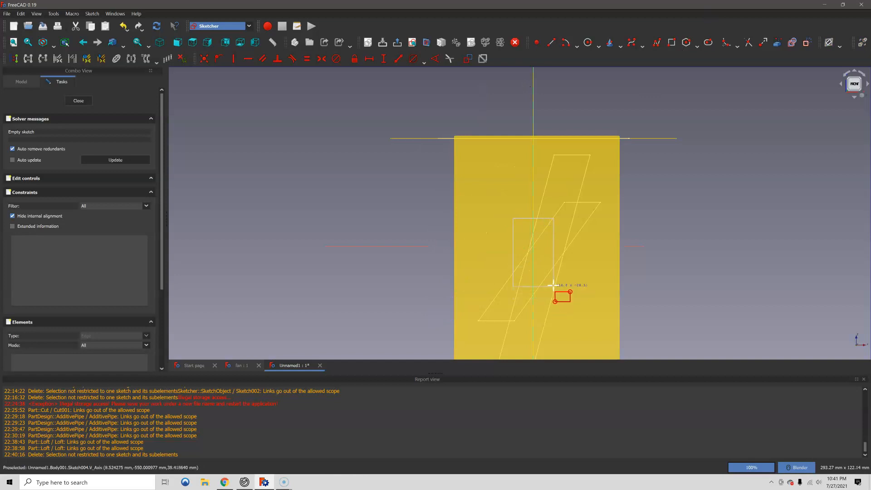
{"action": "left_click", "coordinate": [545, 301]}
- Constrain the length of the tip rectangle's upper edge to 15 mm
{"action": "left_click", "coordinate": [398, 58]}
{"action": "left_click", "coordinate": [532, 218]}
{"action": "type", "text": "15"}
{"action": "key", "text": "Return"}
{"action": "right_click", "coordinate": [534, 222]}
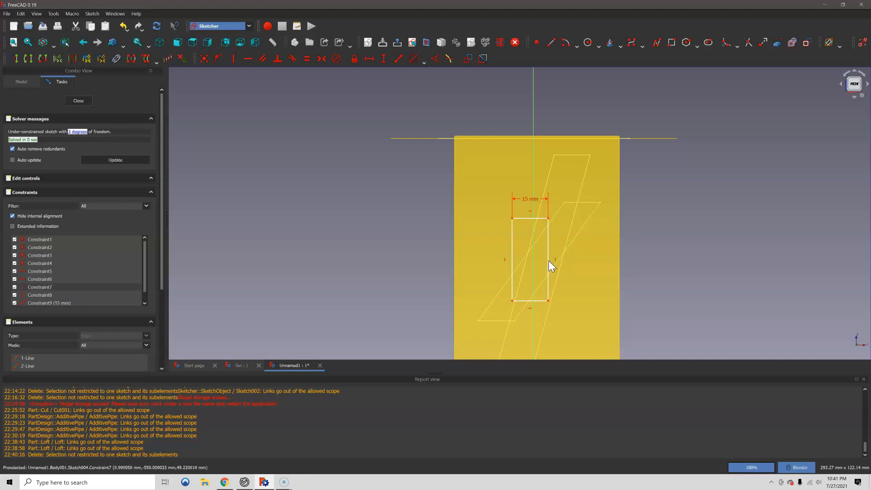
- Delete the vertical constraints on both sides of the tip rectangle
{"action": "key", "text": "Delete"}
{"action": "left_click", "coordinate": [506, 259]}
{"action": "key", "text": "Delete"}
- Shape the tip rectangle into a flatter, more strongly slanted parallelogram than the middle profile, and close the sketch
{"action": "left_click_drag", "start_coordinate": [530, 300], "coordinate": [488, 295]}
{"action": "left_click_drag", "start_coordinate": [530, 219], "coordinate": [571, 227]}
{"action": "left_click_drag", "start_coordinate": [495, 295], "coordinate": [494, 284]}
{"action": "left_click_drag", "start_coordinate": [575, 228], "coordinate": [574, 241]}
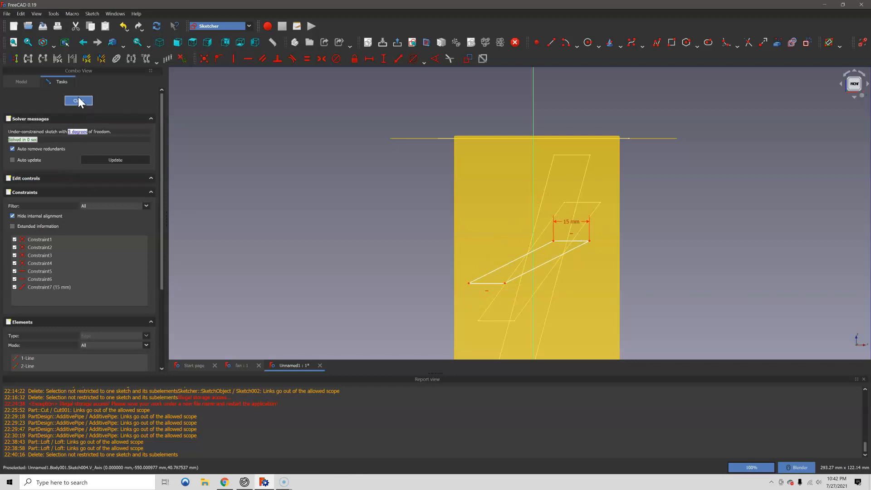
- Create an additive loft from Sketch002 through Sketch003 and Sketch004 to form the fan blade
{"action": "scroll", "coordinate": [434, 241], "scroll_direction": "up", "scroll_amount": 2}
{"action": "middle_click_drag", "start_coordinate": [435, 241], "coordinate": [379, 178]}
{"action": "scroll", "coordinate": [318, 206], "scroll_direction": "up", "scroll_amount": 2}
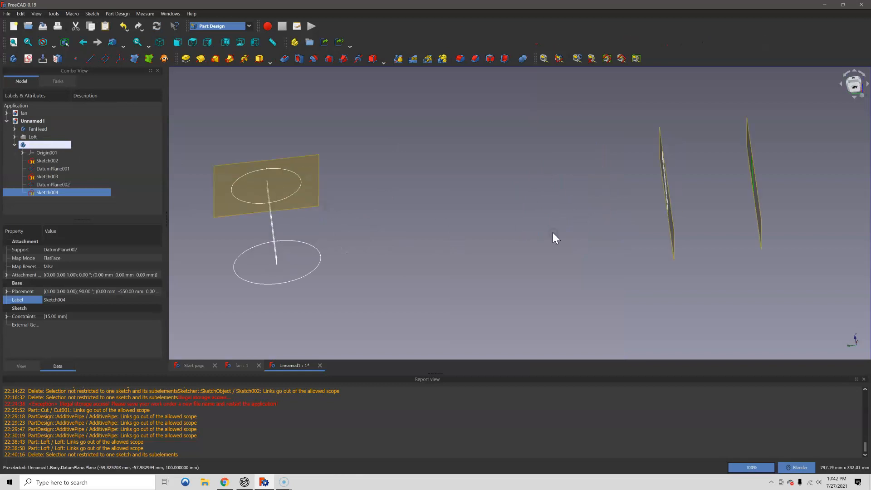
{"action": "left_click", "coordinate": [61, 160]}
{"action": "left_click", "coordinate": [61, 177], "text": "ctrl"}
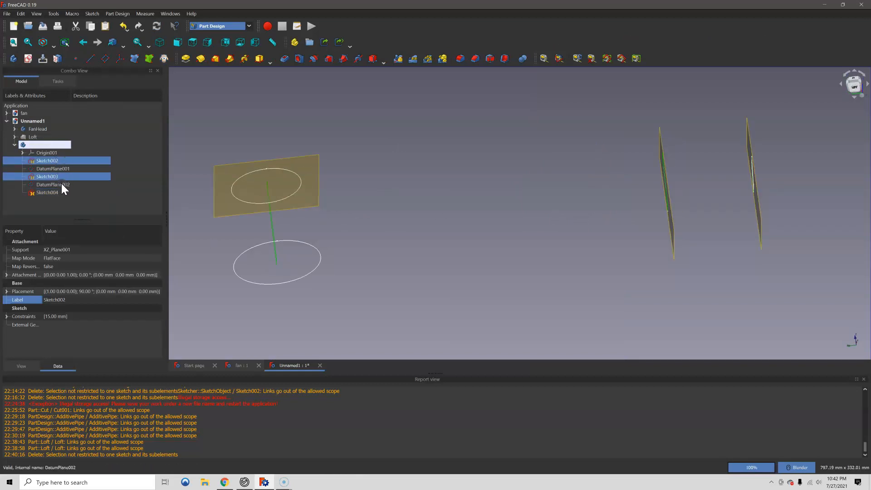
{"action": "left_click", "coordinate": [60, 192], "text": "ctrl"}
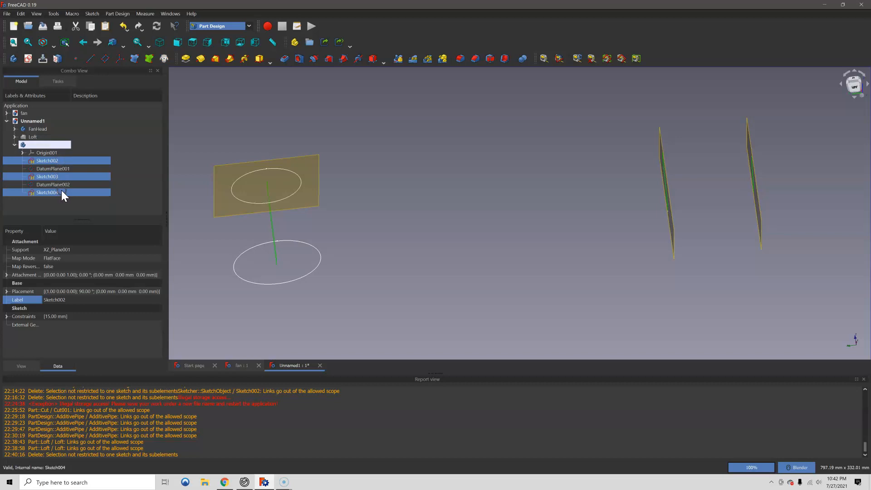
{"action": "left_click", "coordinate": [215, 59]}
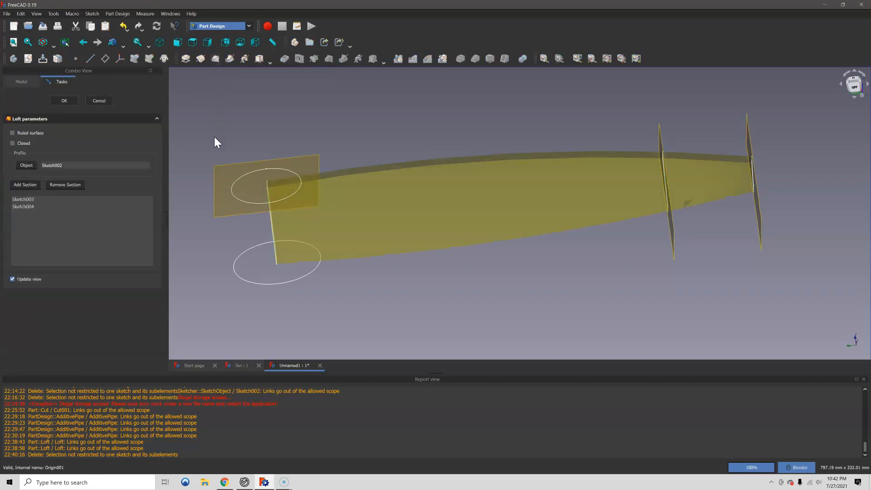
{"action": "mouse_move", "coordinate": [614, 251]}
{"action": "middle_mouse_down"}
{"action": "mouse_move", "coordinate": [611, 230]}
{"action": "mouse_move", "coordinate": [544, 229]}
{"action": "mouse_move", "coordinate": [602, 253]}
{"action": "mouse_move", "coordinate": [695, 270]}
{"action": "mouse_move", "coordinate": [780, 271]}
{"action": "mouse_move", "coordinate": [667, 290]}
{"action": "middle_mouse_up"}
{"action": "left_click", "coordinate": [64, 100]}
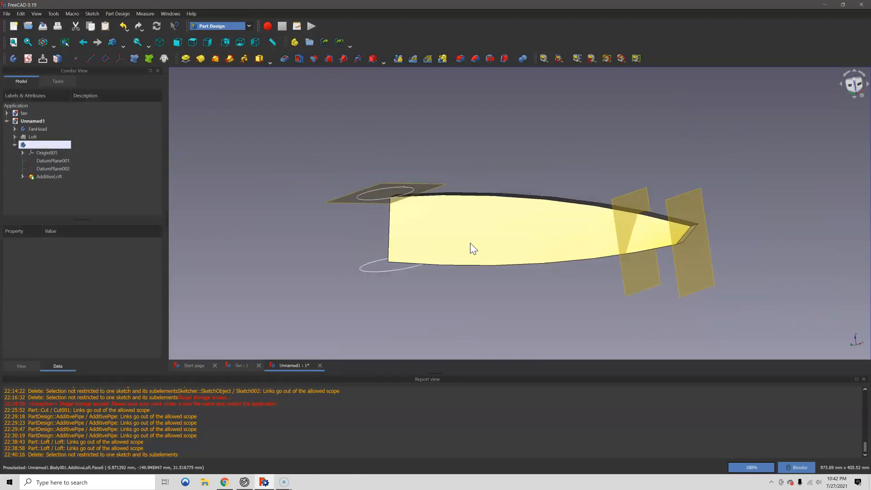
- Start a polar pattern of the fan blade loft over 360° about the vertical sketch axis
{"action": "middle_click_drag", "start_coordinate": [470, 247], "coordinate": [531, 278]}
{"action": "scroll", "coordinate": [532, 278], "scroll_direction": "up", "scroll_amount": 3}
{"action": "scroll", "coordinate": [464, 249], "scroll_direction": "down", "scroll_amount": 3}
{"action": "middle_click_drag", "start_coordinate": [465, 250], "coordinate": [498, 256]}
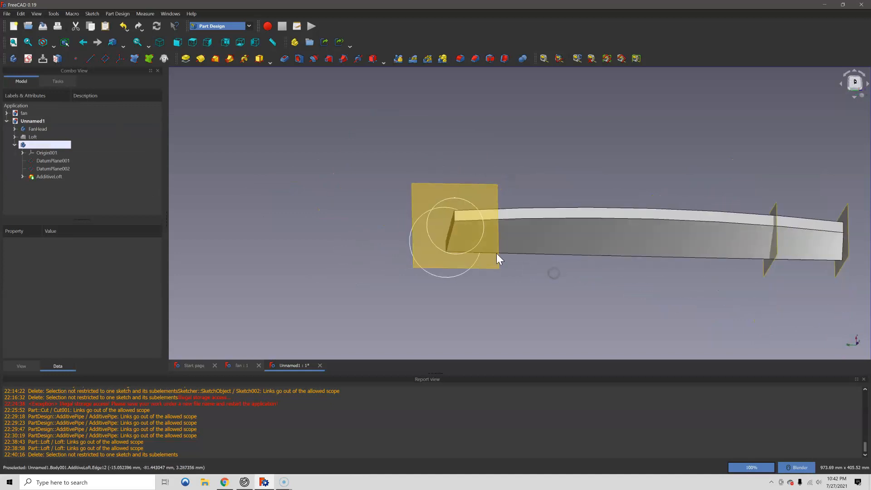
{"action": "left_click", "coordinate": [49, 148]}
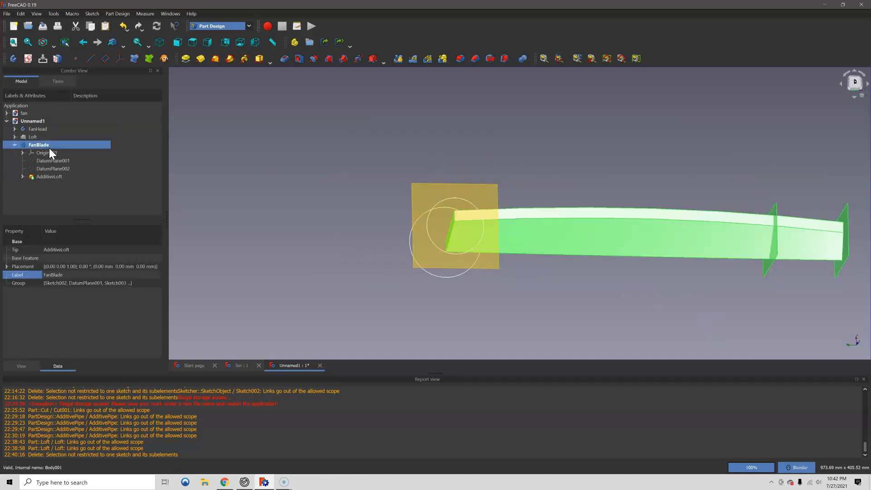
{"action": "left_click", "coordinate": [428, 58]}
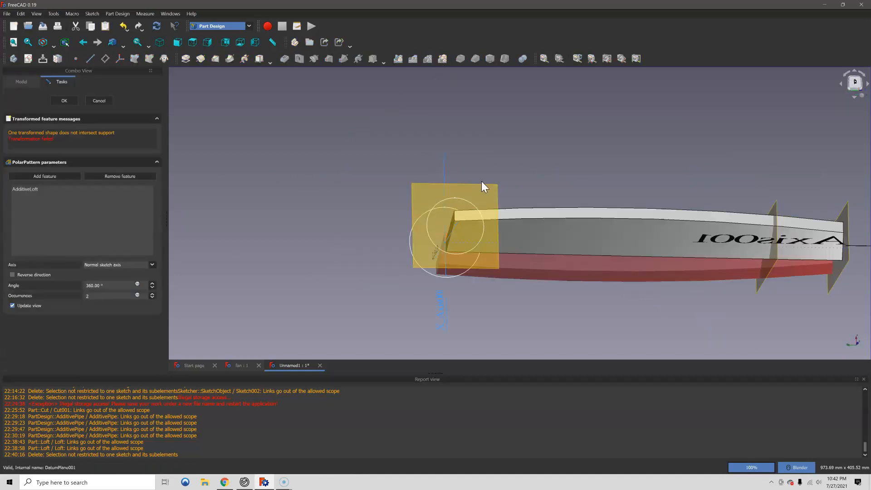
{"action": "middle_click_drag", "start_coordinate": [544, 284], "coordinate": [545, 279]}
{"action": "scroll", "coordinate": [545, 279], "scroll_direction": "up", "scroll_amount": 2}
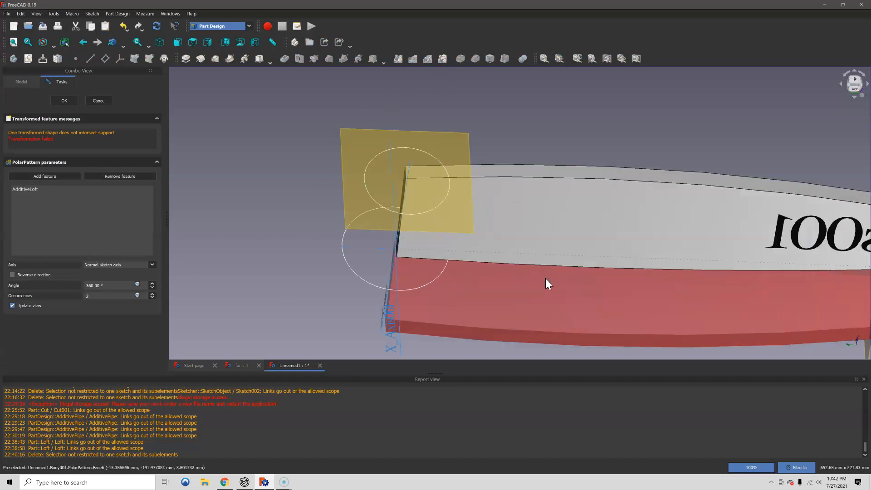
{"action": "left_click", "coordinate": [101, 262]}
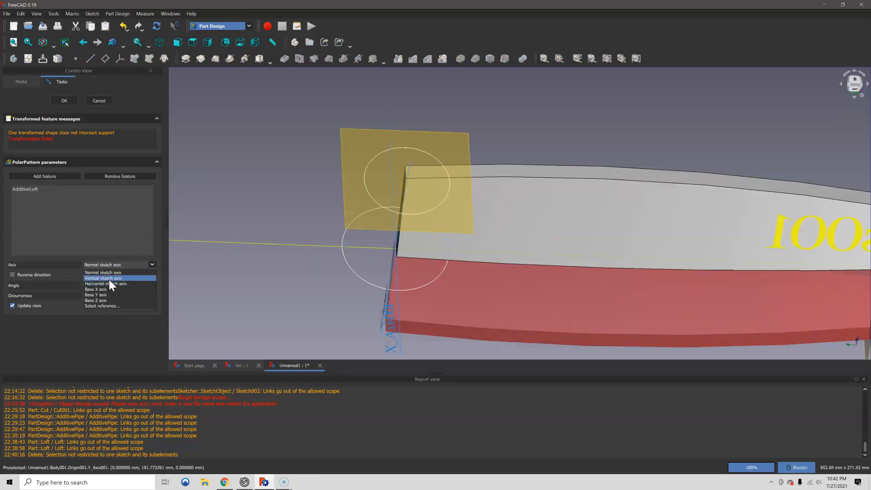
{"action": "left_click", "coordinate": [109, 279]}
{"action": "scroll", "coordinate": [390, 249], "scroll_direction": "down", "scroll_amount": 2}
{"action": "scroll", "coordinate": [392, 241], "scroll_direction": "up", "scroll_amount": 3}
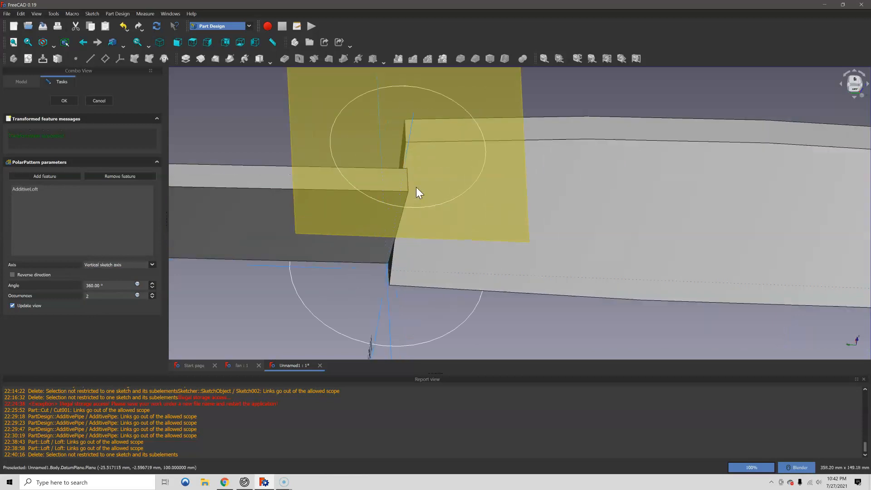
{"action": "scroll", "coordinate": [415, 187], "scroll_direction": "down", "scroll_amount": 4}
{"action": "middle_click_drag", "start_coordinate": [396, 226], "coordinate": [424, 188]}
{"action": "scroll", "coordinate": [424, 189], "scroll_direction": "up", "scroll_amount": 3}
{"action": "middle_click_drag", "start_coordinate": [429, 139], "coordinate": [428, 227]}
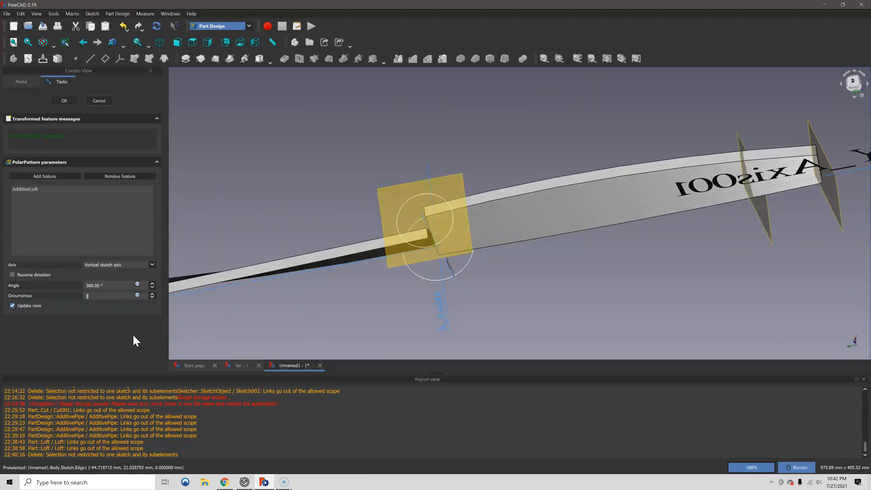
- Set the polar pattern to 5 occurrences and accept it
{"action": "type", "text": "4"}
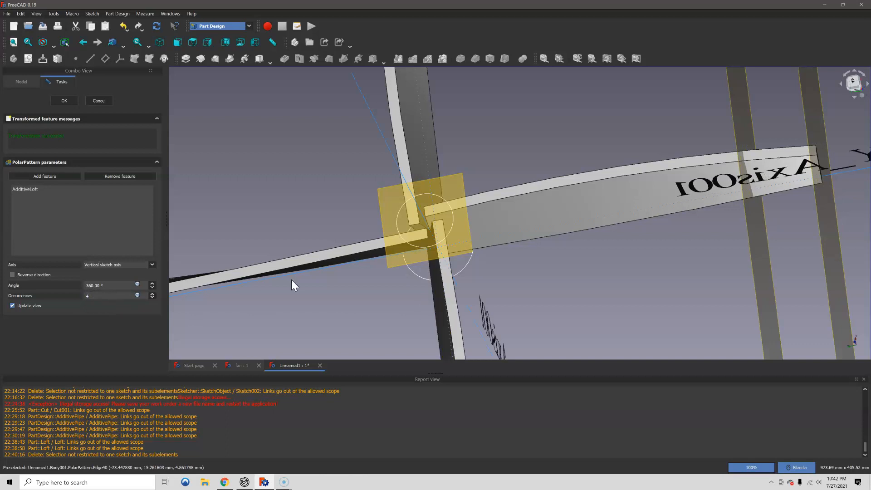
{"action": "key", "text": "Up"}
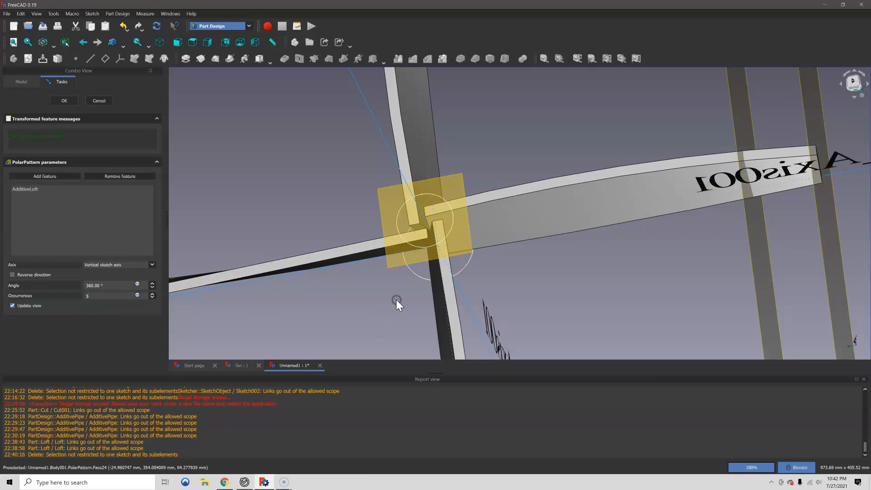
{"action": "scroll", "coordinate": [399, 295], "scroll_direction": "down", "scroll_amount": 2}
{"action": "middle_click_drag", "start_coordinate": [399, 296], "coordinate": [413, 258]}
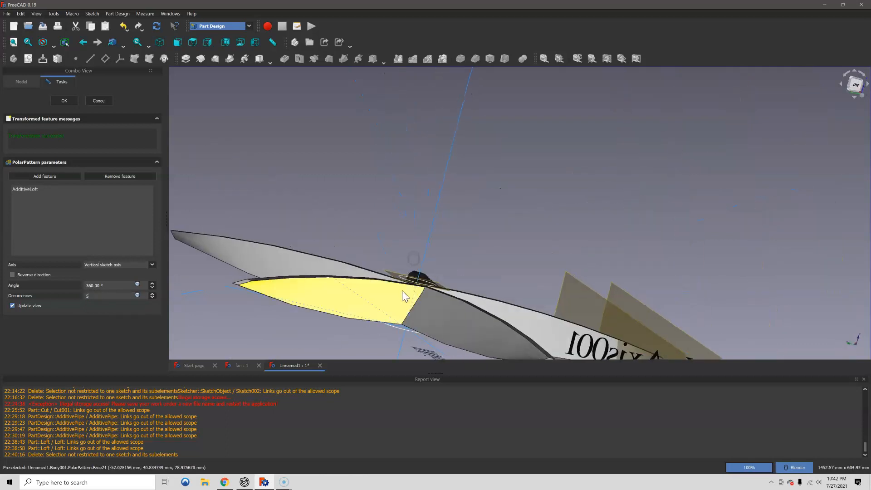
{"action": "left_click", "coordinate": [63, 101]}
- Examine how the five blade roots meet inside the hub loft, hiding the loft briefly and showing it again
{"action": "middle_click_drag", "start_coordinate": [385, 199], "coordinate": [420, 256]}
{"action": "scroll", "coordinate": [403, 257], "scroll_direction": "down", "scroll_amount": 3}
{"action": "left_click", "coordinate": [36, 145]}
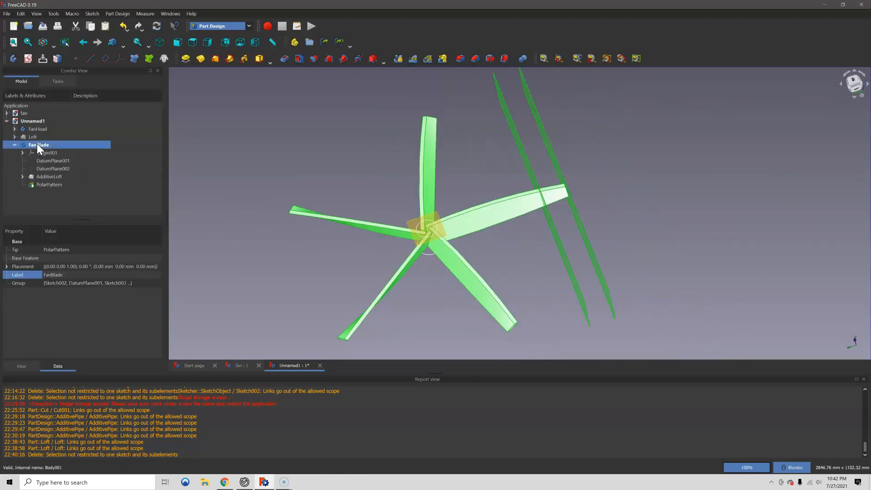
{"action": "left_click", "coordinate": [37, 139]}
{"action": "scroll", "coordinate": [391, 287], "scroll_direction": "up", "scroll_amount": 3}
{"action": "middle_click_drag", "start_coordinate": [390, 288], "coordinate": [554, 289]}
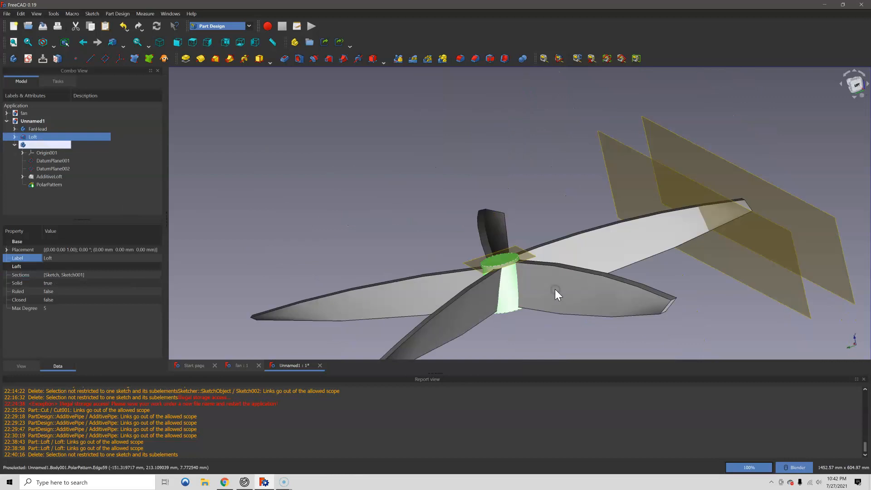
{"action": "scroll", "coordinate": [555, 289], "scroll_direction": "up", "scroll_amount": 5}
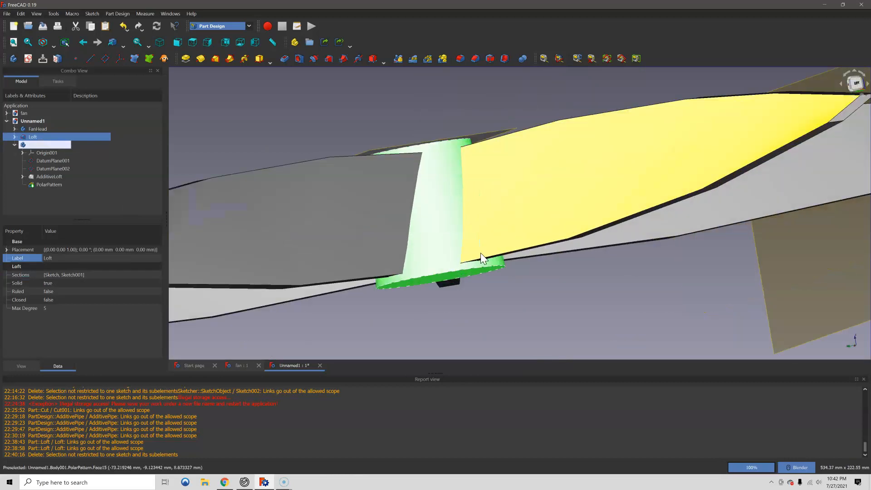
{"action": "scroll", "coordinate": [424, 280], "scroll_direction": "up", "scroll_amount": 1}
{"action": "middle_click_drag", "start_coordinate": [440, 280], "coordinate": [457, 198]}
{"action": "scroll", "coordinate": [449, 260], "scroll_direction": "up", "scroll_amount": 3}
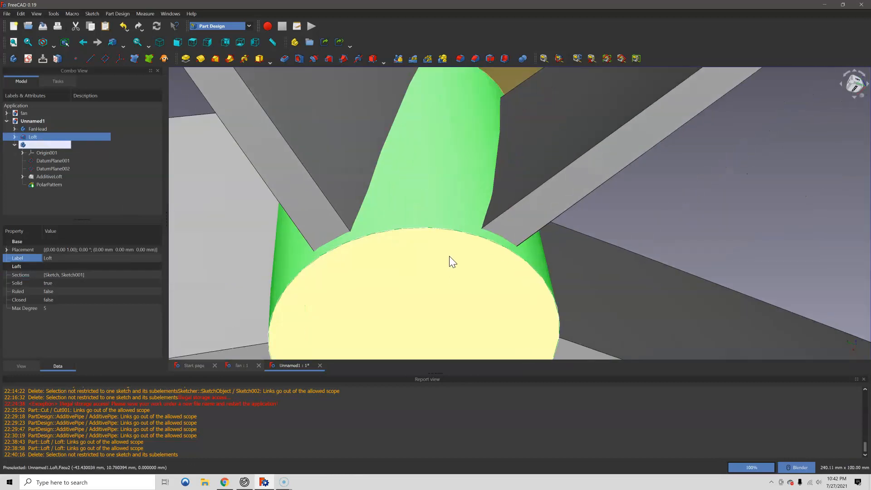
{"action": "scroll", "coordinate": [449, 263], "scroll_direction": "down", "scroll_amount": 3}
{"action": "middle_click_drag", "start_coordinate": [439, 268], "coordinate": [417, 171]}
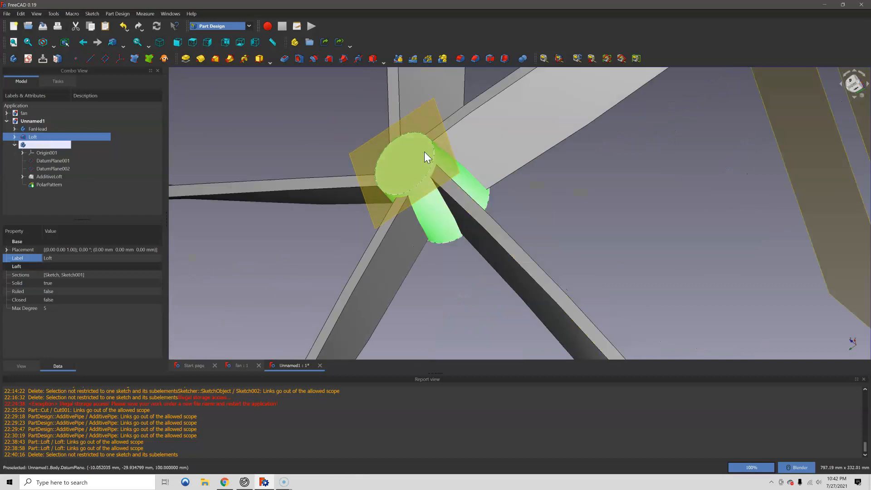
{"action": "key", "text": "space"}
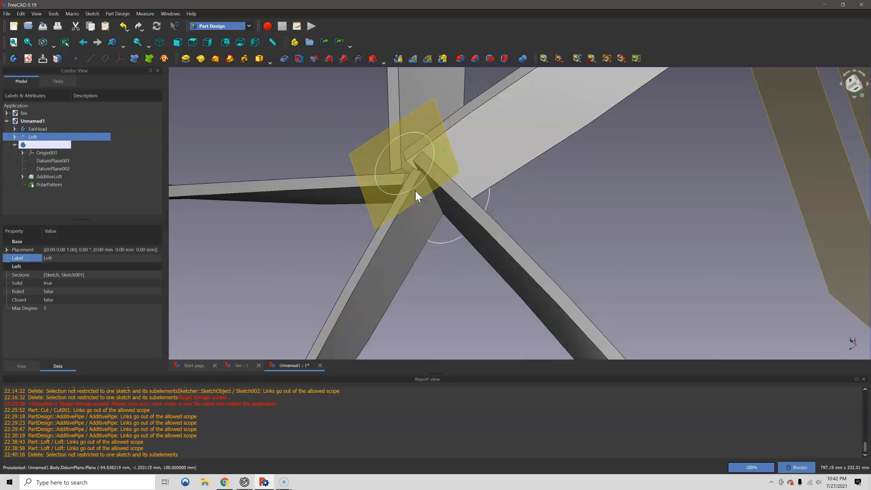
{"action": "key", "text": "space"}
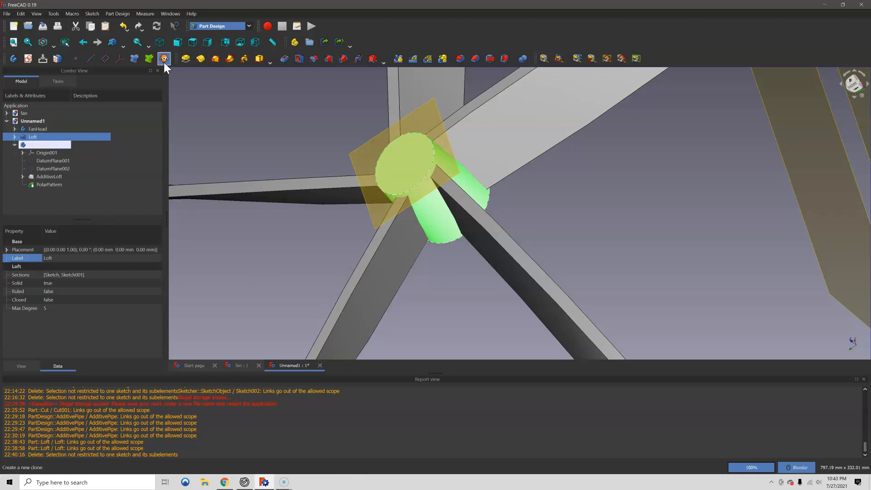
- Switch to the Part workbench and add a cylinder primitive at the centre of the hub
{"action": "left_click", "coordinate": [249, 26]}
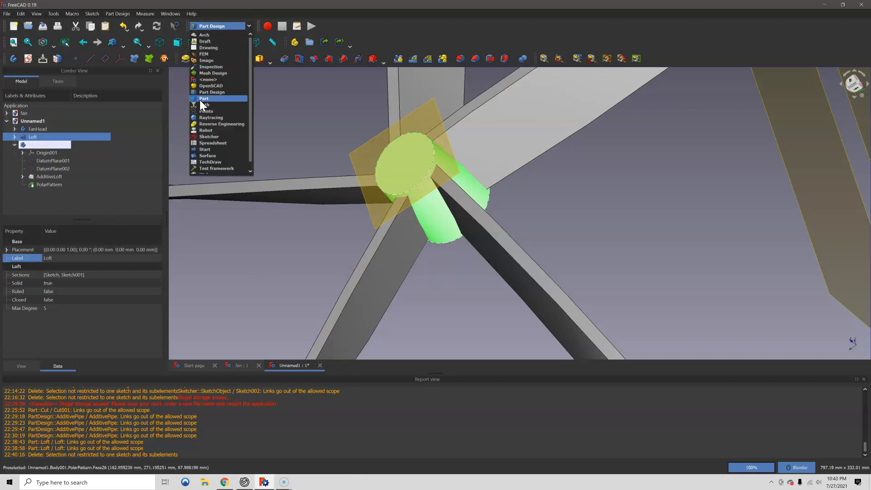
{"action": "left_click", "coordinate": [216, 98]}
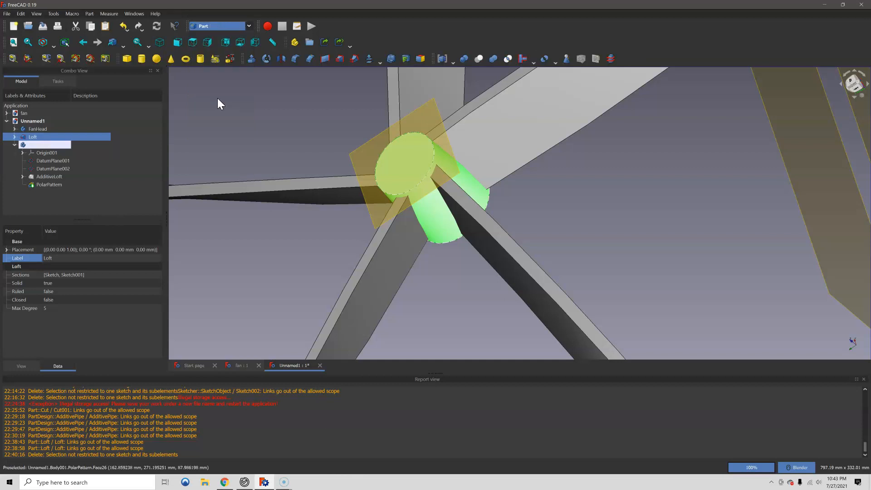
{"action": "left_click", "coordinate": [16, 210]}
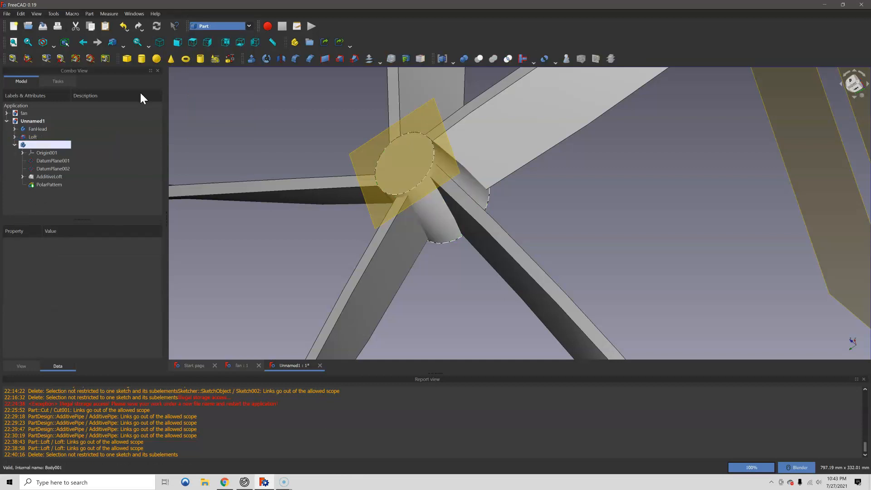
{"action": "left_click", "coordinate": [142, 60]}
{"action": "scroll", "coordinate": [502, 247], "scroll_direction": "up", "scroll_amount": 5}
{"action": "middle_click_drag", "start_coordinate": [504, 263], "coordinate": [491, 242]}
{"action": "scroll", "coordinate": [531, 238], "scroll_direction": "up", "scroll_amount": 5}
{"action": "middle_click_drag", "start_coordinate": [561, 255], "coordinate": [442, 258]}
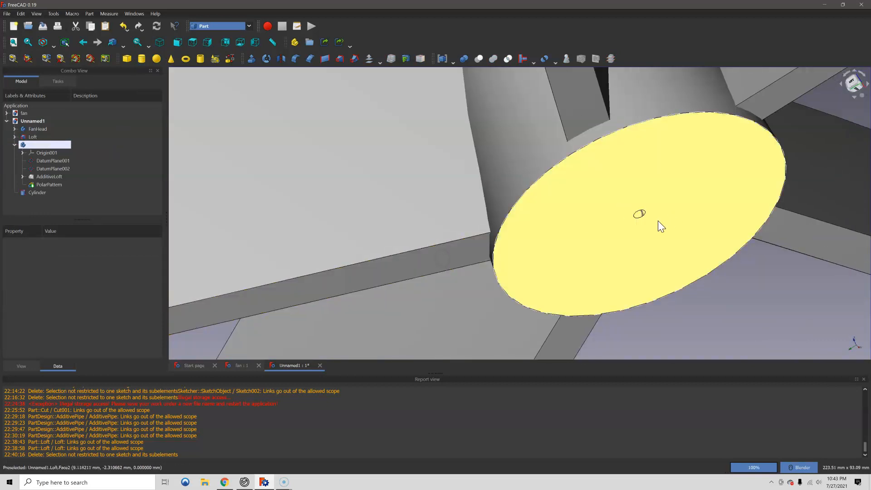
- Set the cylinder's radius to 30 mm and its height to 110 mm
{"action": "left_click", "coordinate": [50, 193]}
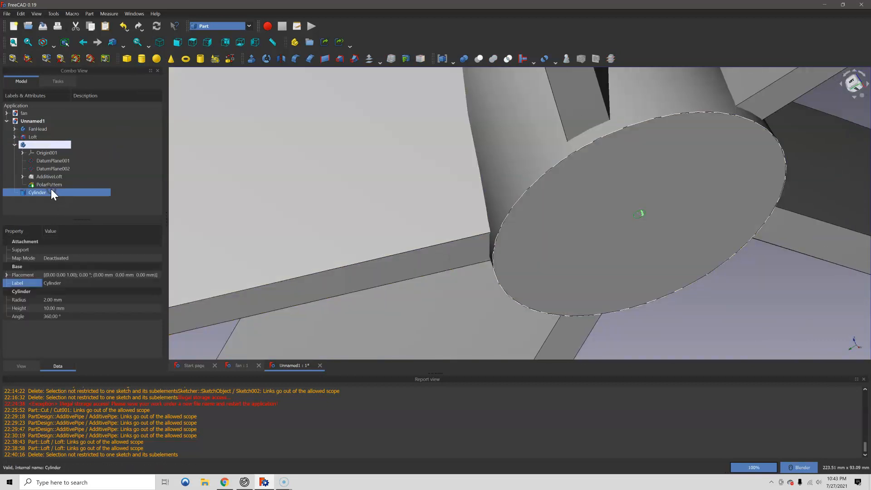
{"action": "left_click", "coordinate": [52, 300]}
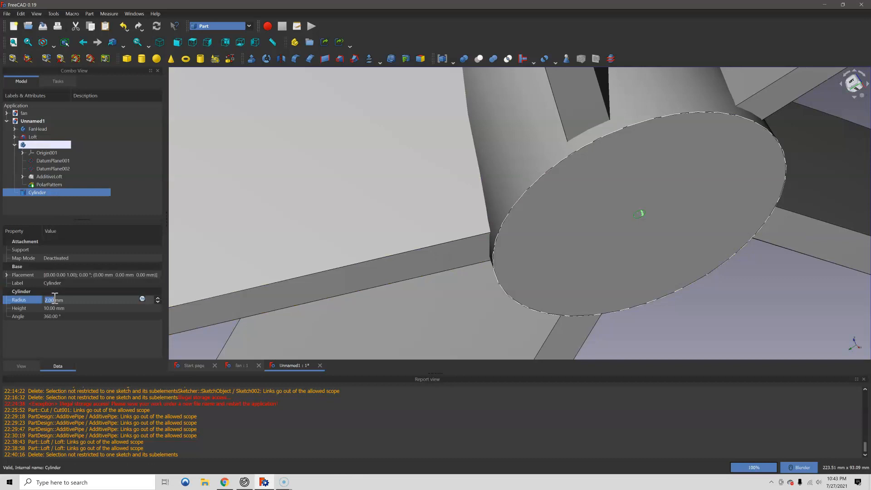
{"action": "type", "text": "30"}
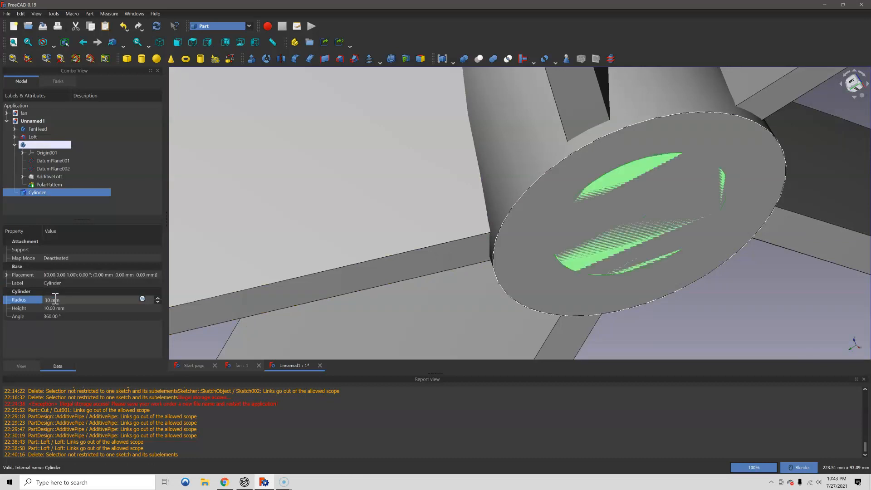
{"action": "scroll", "coordinate": [630, 109], "scroll_direction": "down", "scroll_amount": 4}
{"action": "middle_click_drag", "start_coordinate": [629, 109], "coordinate": [502, 131]}
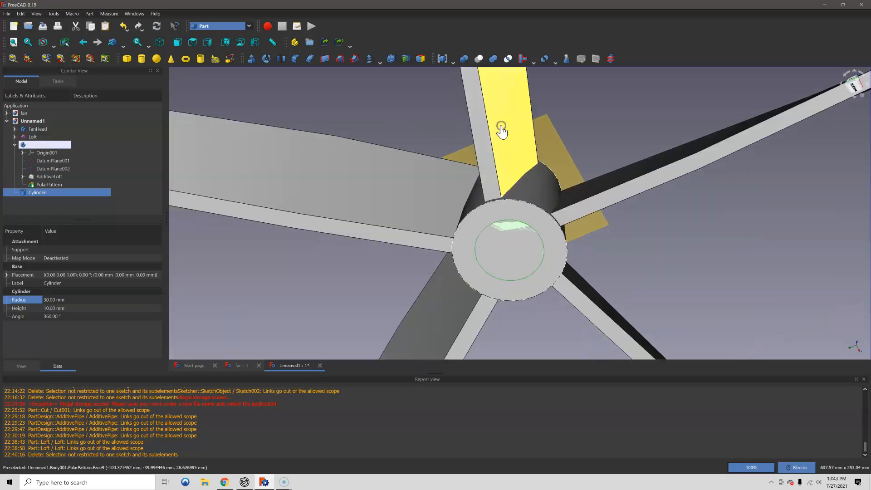
{"action": "scroll", "coordinate": [528, 190], "scroll_direction": "up", "scroll_amount": 3}
{"action": "scroll", "coordinate": [529, 227], "scroll_direction": "up", "scroll_amount": 3}
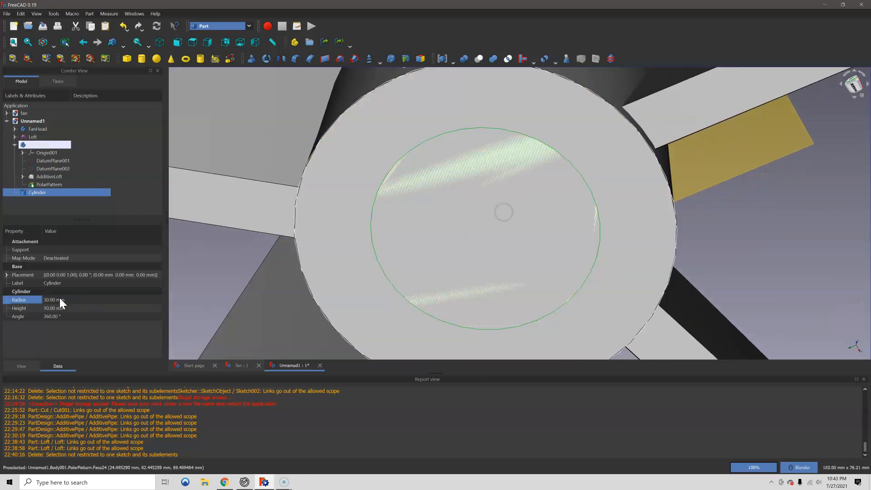
{"action": "left_click", "coordinate": [50, 308]}
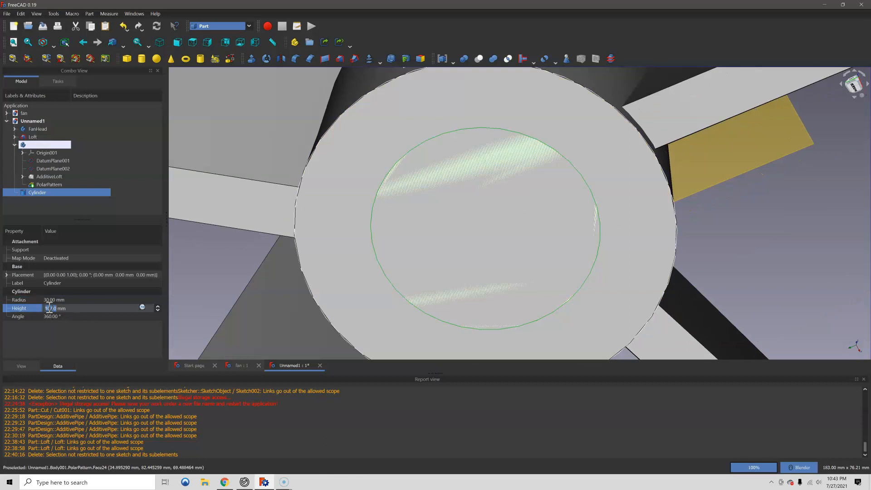
{"action": "type", "text": "110"}
{"action": "key", "text": "Return"}
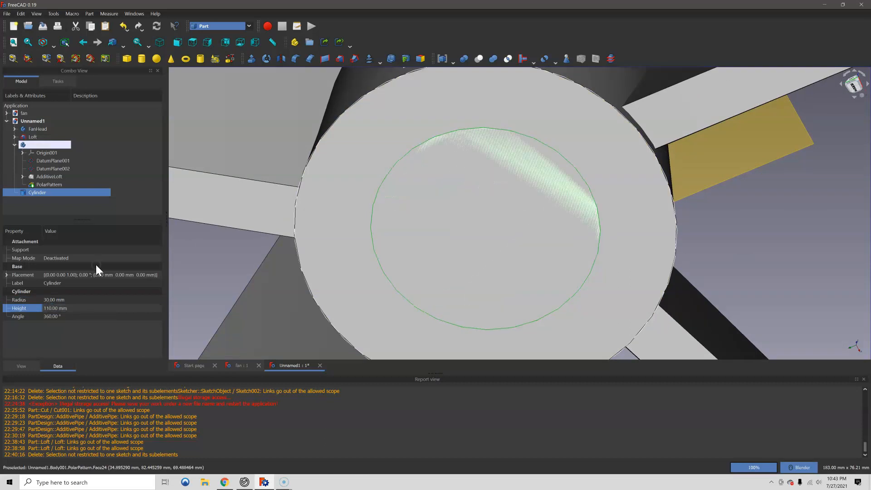
- Transform the cylinder to -5 mm along Z so it protrudes from the hub, and duplicate it
{"action": "right_click", "coordinate": [31, 195]}
{"action": "left_click", "coordinate": [42, 204]}
{"action": "middle_click_drag", "start_coordinate": [397, 229], "coordinate": [463, 206]}
{"action": "left_click_drag", "start_coordinate": [516, 257], "coordinate": [517, 267]}
{"action": "left_click", "coordinate": [80, 100]}
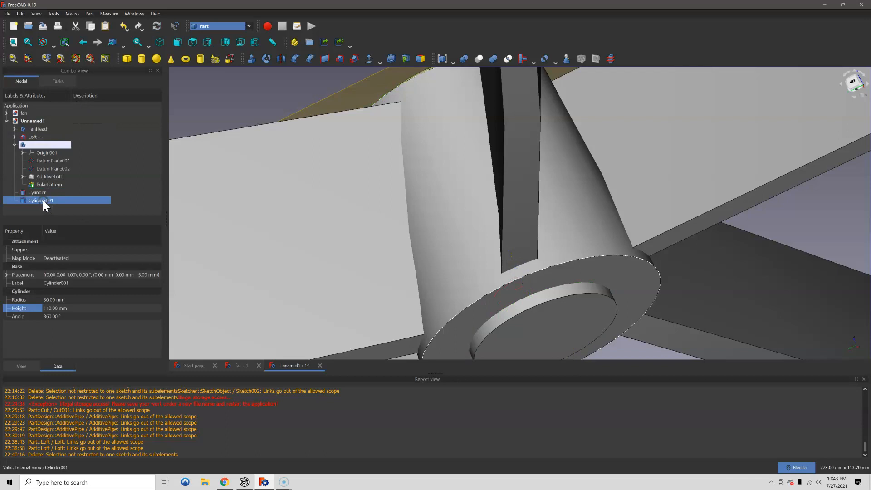
- Move the duplicate cylinder into the FanHead body as its base feature
{"action": "left_click", "coordinate": [14, 129]}
{"action": "scroll", "coordinate": [45, 165], "scroll_direction": "down", "scroll_amount": 1}
{"action": "left_click_drag", "start_coordinate": [45, 208], "coordinate": [39, 128]}
{"action": "scroll", "coordinate": [39, 145], "scroll_direction": "down", "scroll_amount": 1}
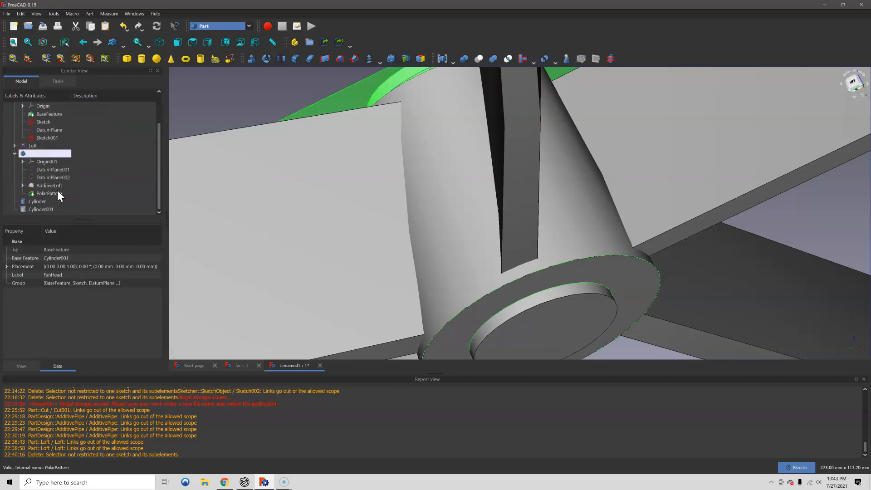
{"action": "scroll", "coordinate": [53, 188], "scroll_direction": "up", "scroll_amount": 1}
{"action": "left_click", "coordinate": [43, 146]}
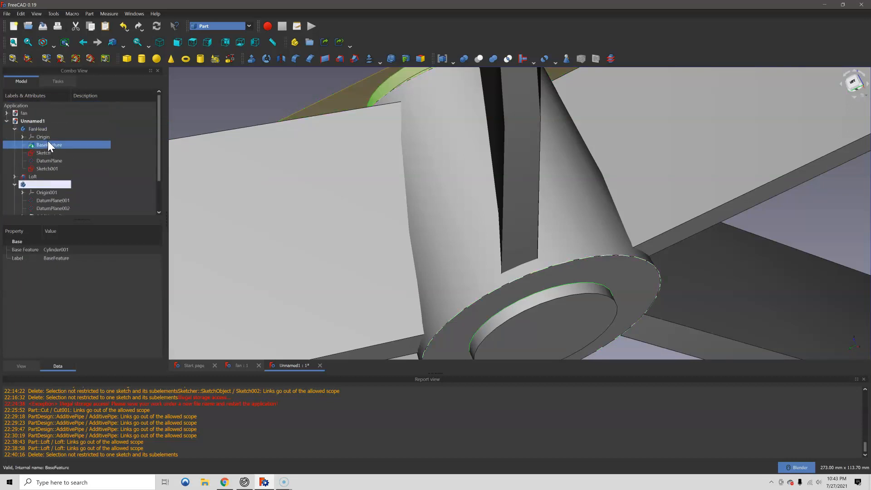
{"action": "left_click", "coordinate": [15, 129]}
- Subtract the original cylinder from the FanBlade body with a Boolean cut
{"action": "scroll", "coordinate": [417, 210], "scroll_direction": "down", "scroll_amount": 3}
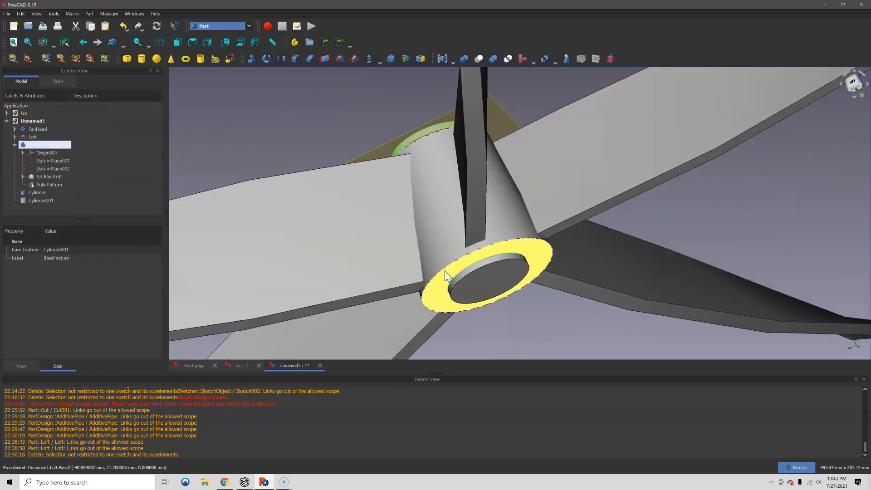
{"action": "left_click", "coordinate": [47, 183]}
{"action": "left_click", "coordinate": [25, 143]}
{"action": "left_click", "coordinate": [15, 145]}
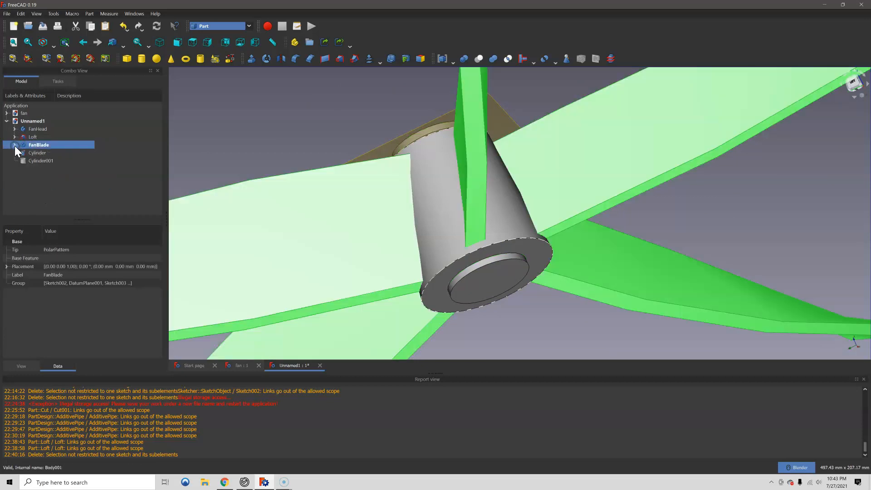
{"action": "left_click", "coordinate": [37, 154], "text": "ctrl"}
{"action": "mouse_move", "coordinate": [497, 194]}
{"action": "middle_mouse_down"}
{"action": "mouse_move", "coordinate": [474, 196]}
{"action": "mouse_move", "coordinate": [489, 187]}
{"action": "middle_mouse_up"}
{"action": "scroll", "coordinate": [489, 187], "scroll_direction": "down", "scroll_amount": 4}
{"action": "scroll", "coordinate": [454, 145], "scroll_direction": "up", "scroll_amount": 4}
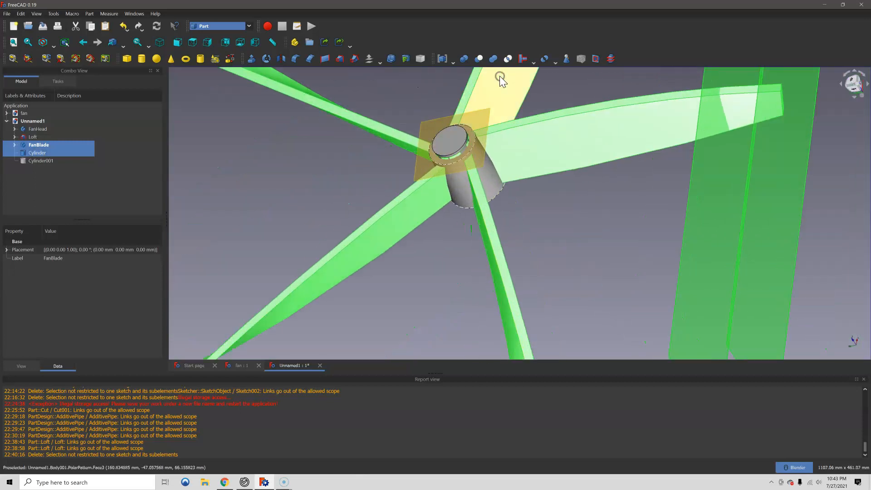
{"action": "left_click", "coordinate": [478, 59]}
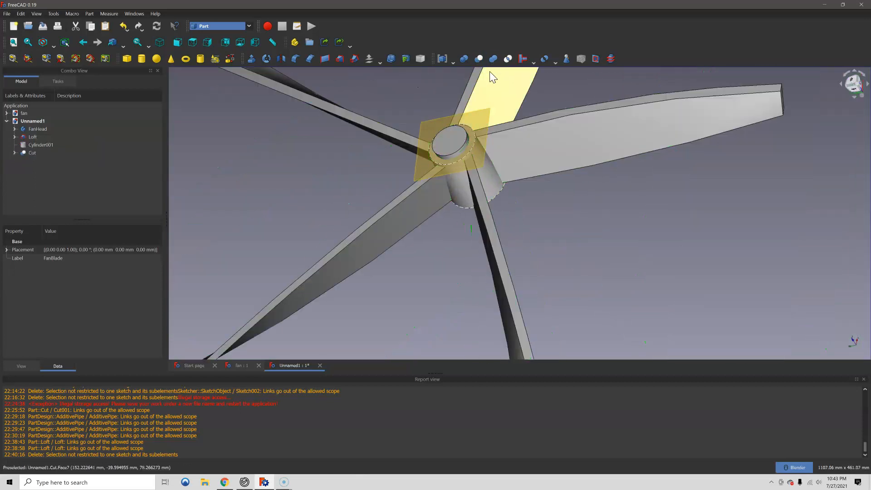
- Toggle the Loft's visibility to examine the trimmed blade roots and the FanHead's base feature inside it
{"action": "left_click", "coordinate": [34, 136]}
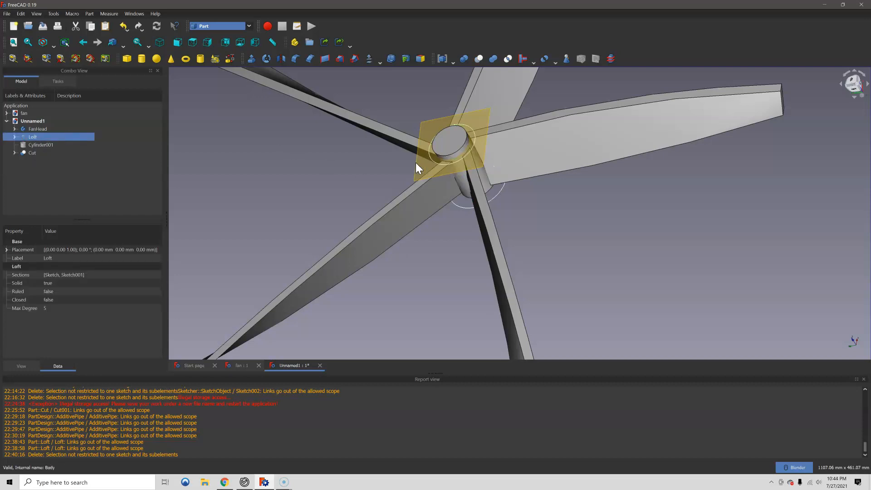
{"action": "scroll", "coordinate": [416, 164], "scroll_direction": "up", "scroll_amount": 3}
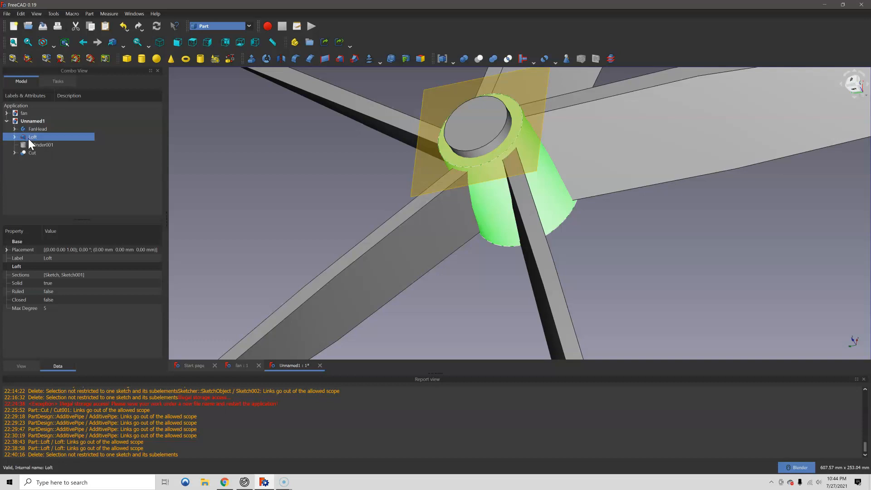
{"action": "left_click", "coordinate": [15, 129]}
{"action": "left_click", "coordinate": [42, 145]}
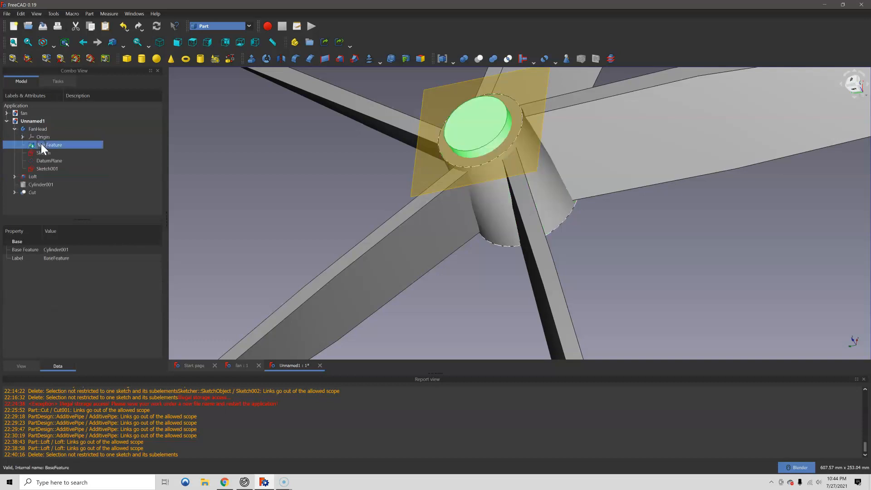
{"action": "scroll", "coordinate": [517, 169], "scroll_direction": "up", "scroll_amount": 2}
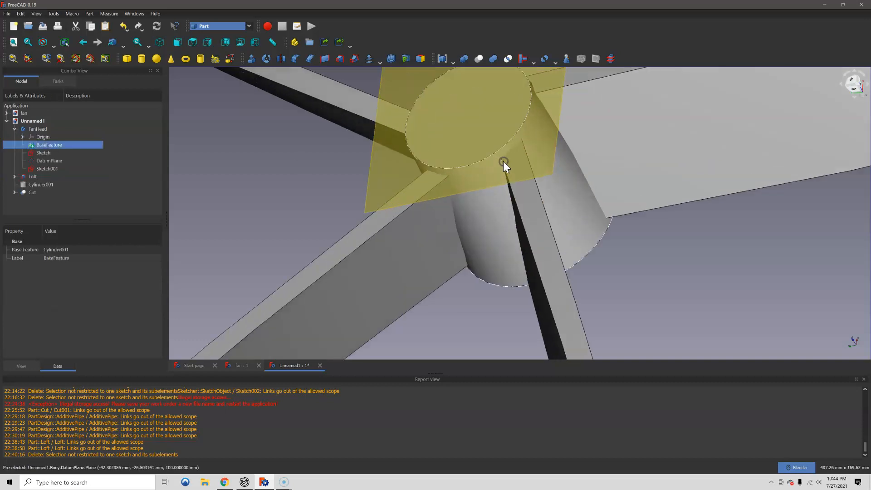
{"action": "left_click", "coordinate": [39, 176]}
{"action": "mouse_move", "coordinate": [461, 176]}
{"action": "middle_mouse_down"}
{"action": "mouse_move", "coordinate": [542, 184]}
{"action": "mouse_move", "coordinate": [470, 155]}
{"action": "mouse_move", "coordinate": [437, 172]}
{"action": "mouse_move", "coordinate": [451, 184]}
{"action": "middle_mouse_up"}
{"action": "middle_click_drag", "start_coordinate": [451, 236], "coordinate": [453, 202]}
{"action": "middle_click_drag", "start_coordinate": [436, 272], "coordinate": [432, 224]}
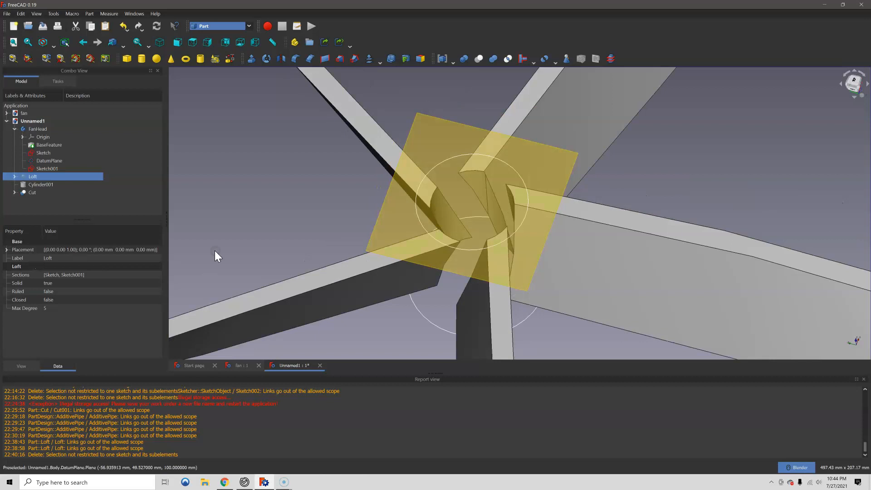
{"action": "key", "text": "space"}
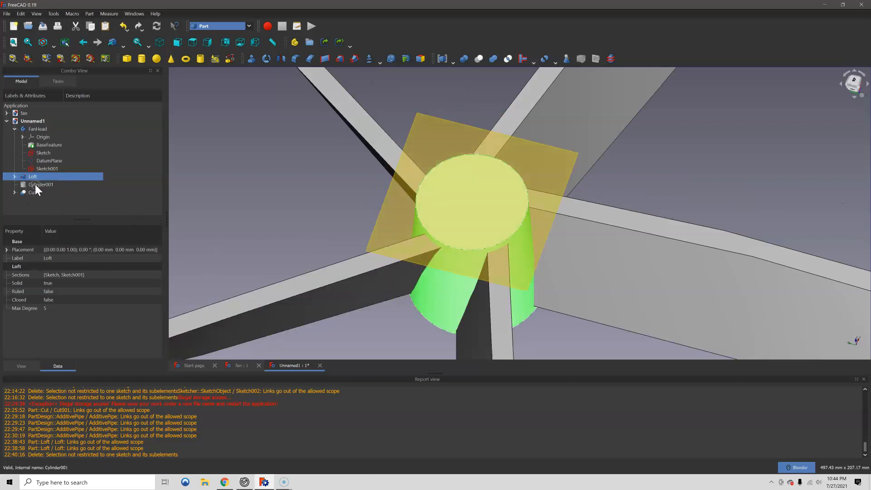
{"action": "left_click", "coordinate": [31, 129]}
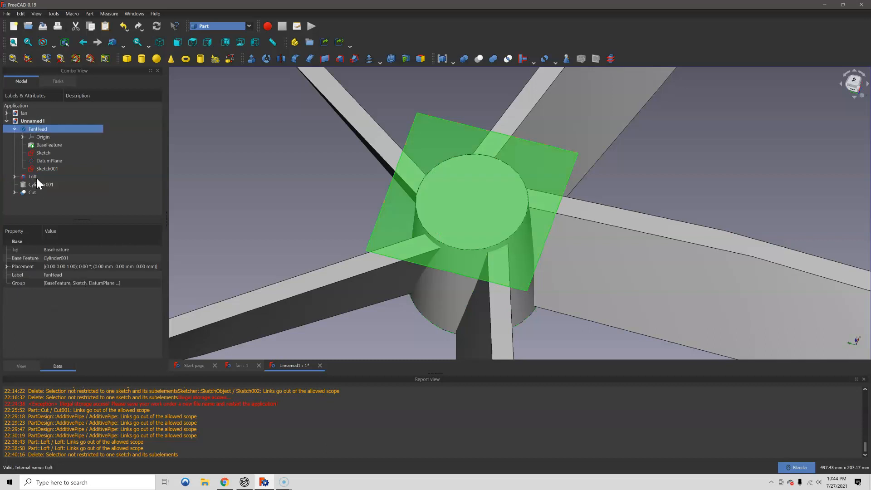
{"action": "left_click", "coordinate": [49, 144]}
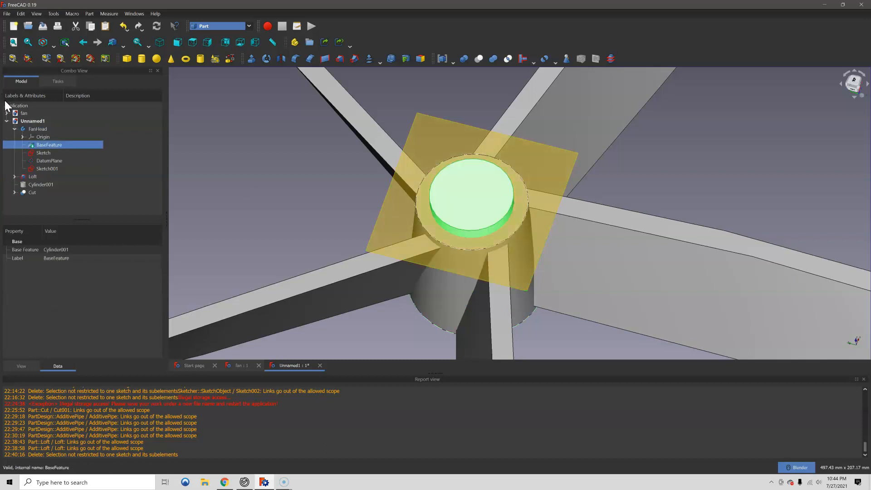
{"action": "left_click", "coordinate": [42, 130]}
- Subtract the FanHead's BaseFeature cylinder from the Loft with a Boolean cut to bore through the hub
{"action": "left_click", "coordinate": [33, 176]}
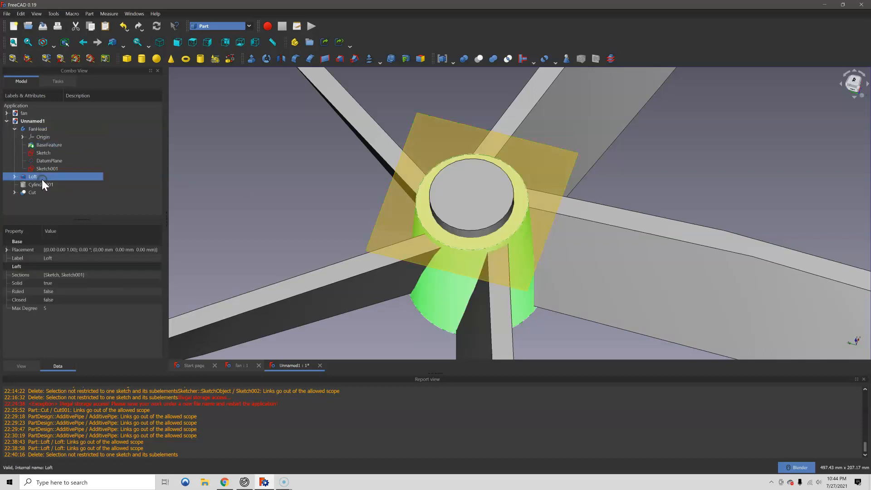
{"action": "left_click", "coordinate": [45, 145], "text": "ctrl"}
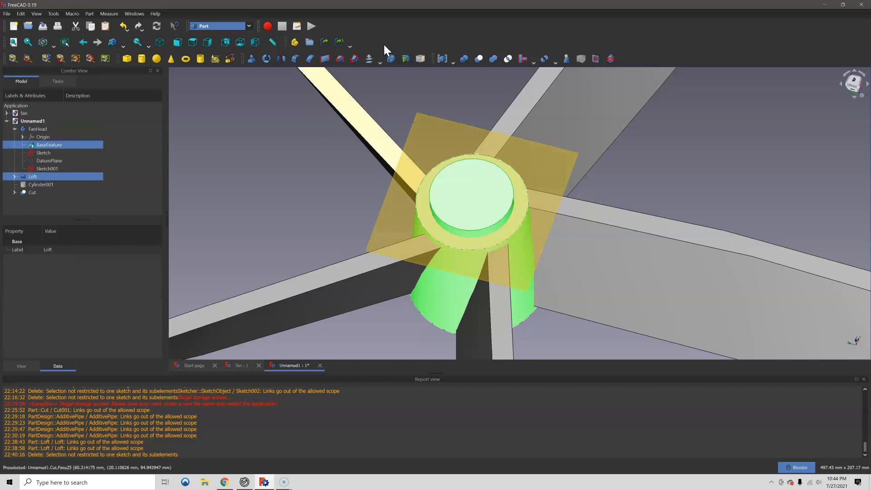
{"action": "left_click", "coordinate": [478, 58]}
{"action": "middle_click_drag", "start_coordinate": [508, 136], "coordinate": [444, 247]}
{"action": "scroll", "coordinate": [439, 187], "scroll_direction": "up", "scroll_amount": 4}
{"action": "scroll", "coordinate": [486, 249], "scroll_direction": "down", "scroll_amount": 5}
{"action": "scroll", "coordinate": [443, 246], "scroll_direction": "up", "scroll_amount": 3}
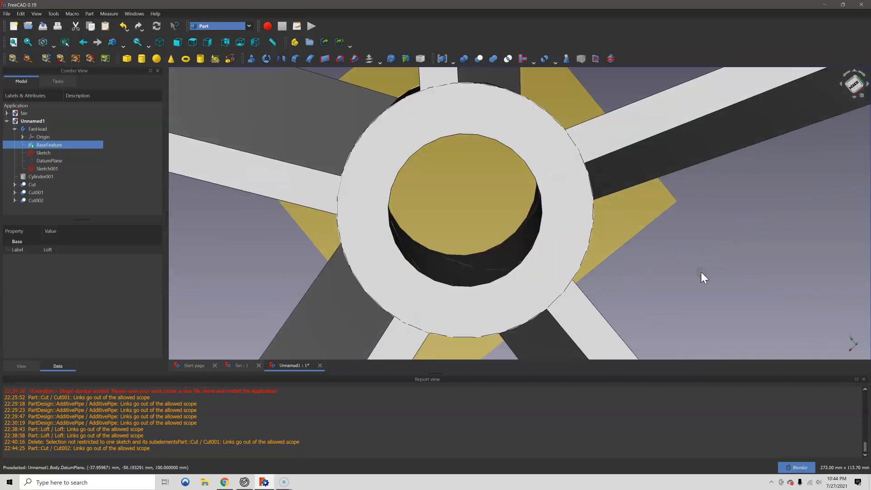
- Hide the FanHead's DatumPlane and collapse the FanHead body in the model tree
{"action": "left_click", "coordinate": [456, 201]}
{"action": "key", "text": "space"}
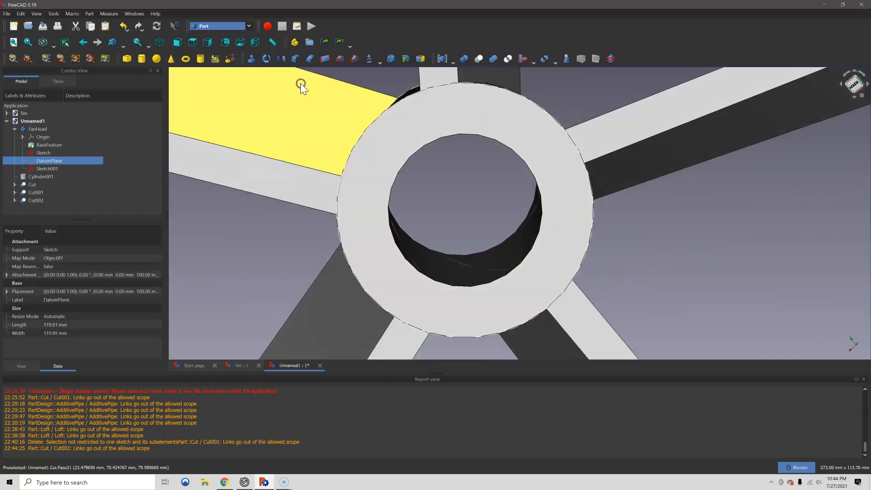
{"action": "key", "text": "ctrl+shift+s"}
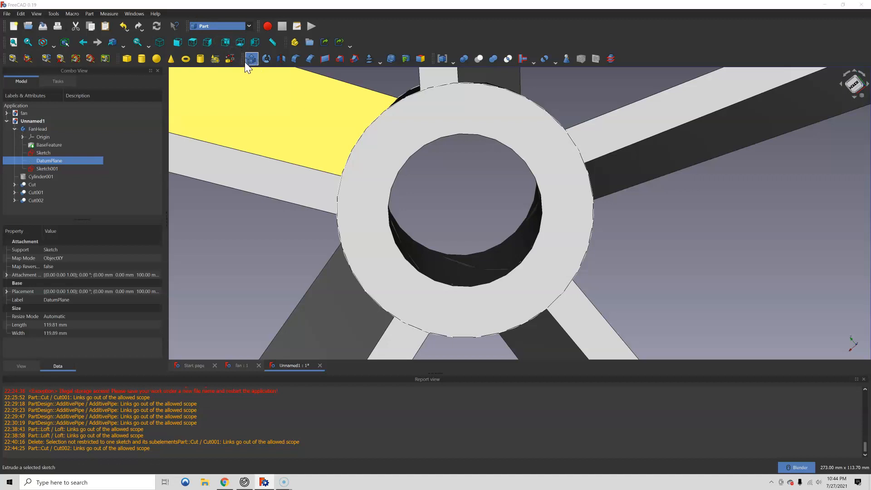
{"action": "left_click", "coordinate": [478, 410]}
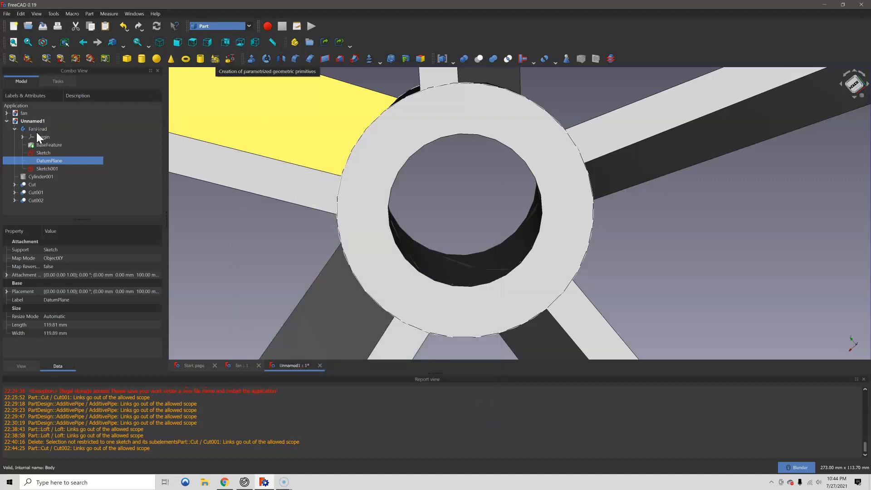
{"action": "left_click", "coordinate": [14, 128]}
{"action": "left_click", "coordinate": [35, 153]}
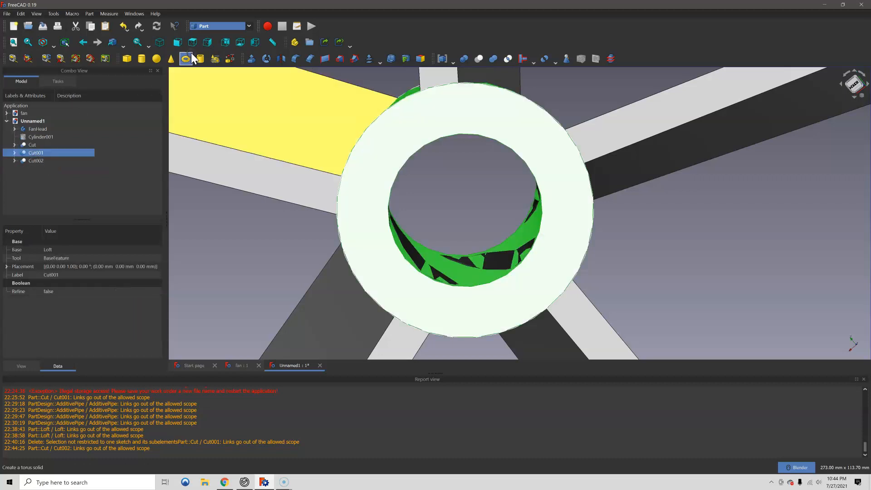
{"action": "left_click", "coordinate": [93, 198]}
- Create a right-handed helix primitive at the origin with 10 mm pitch, 110 mm height and 29.8 mm radius
{"action": "left_click", "coordinate": [214, 58]}
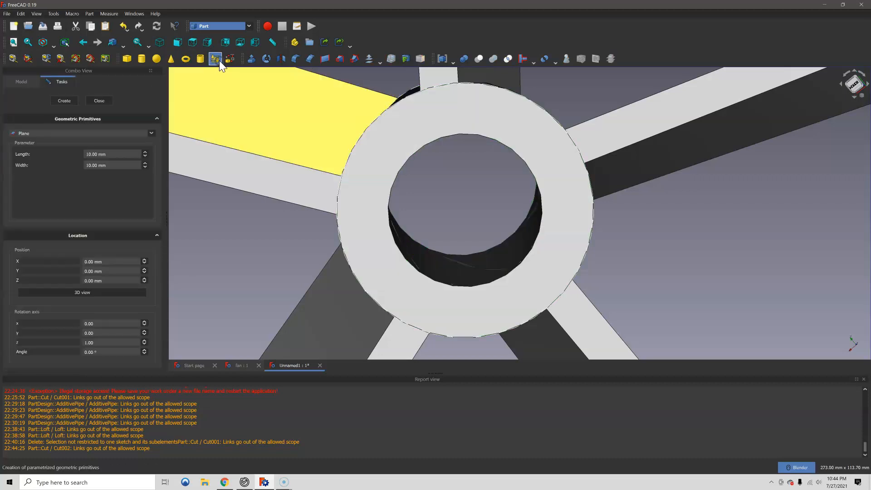
{"action": "left_click", "coordinate": [121, 134]}
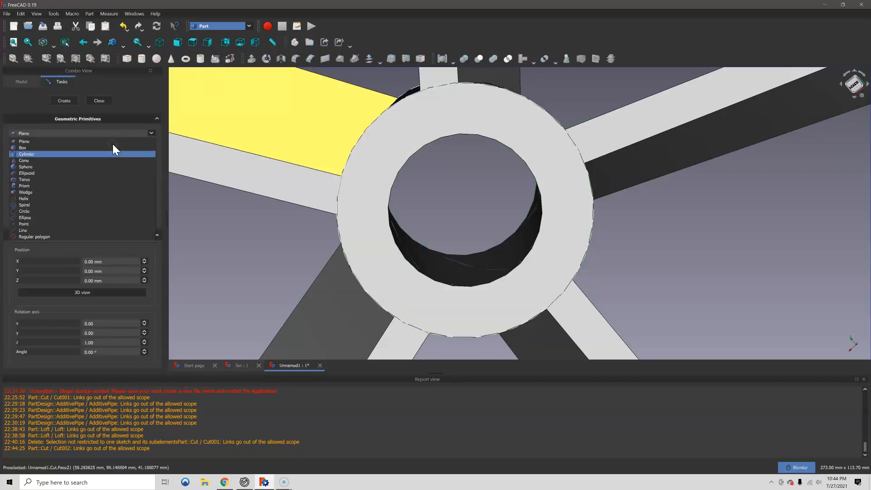
{"action": "left_click", "coordinate": [89, 199]}
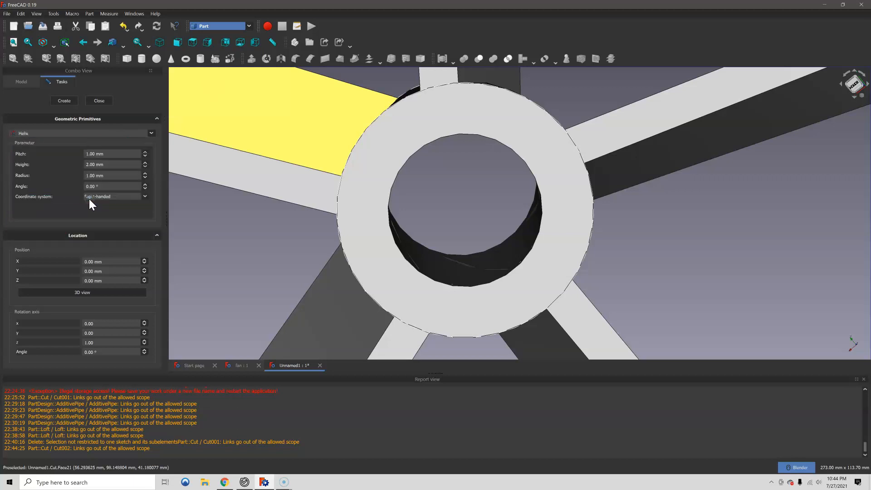
{"action": "left_click", "coordinate": [85, 155]}
{"action": "type", "text": "0"}
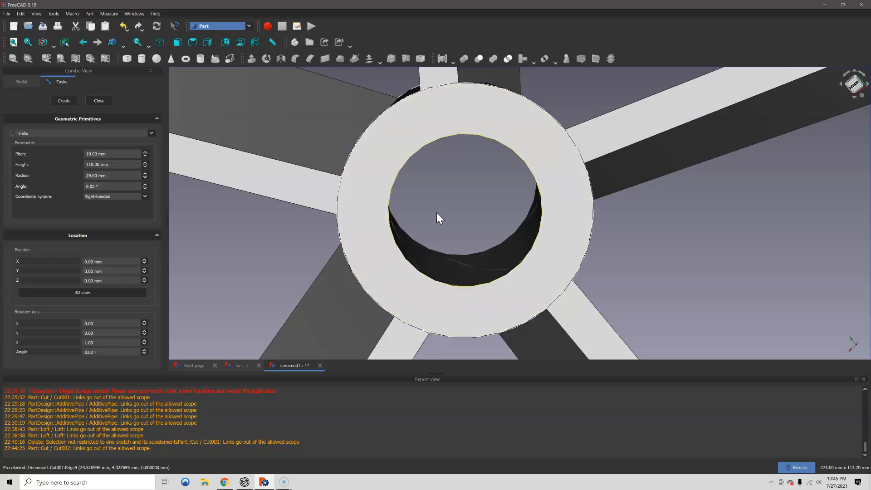
{"action": "left_click", "coordinate": [66, 100]}
{"action": "scroll", "coordinate": [551, 196], "scroll_direction": "up", "scroll_amount": 15}
{"action": "scroll", "coordinate": [512, 303], "scroll_direction": "up", "scroll_amount": 5}
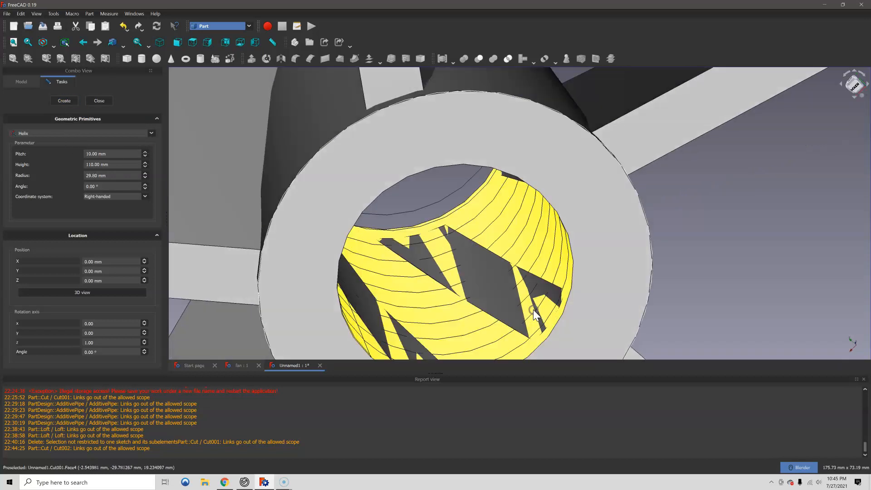
{"action": "scroll", "coordinate": [567, 257], "scroll_direction": "up", "scroll_amount": 3}
{"action": "scroll", "coordinate": [567, 257], "scroll_direction": "up", "scroll_amount": 2}
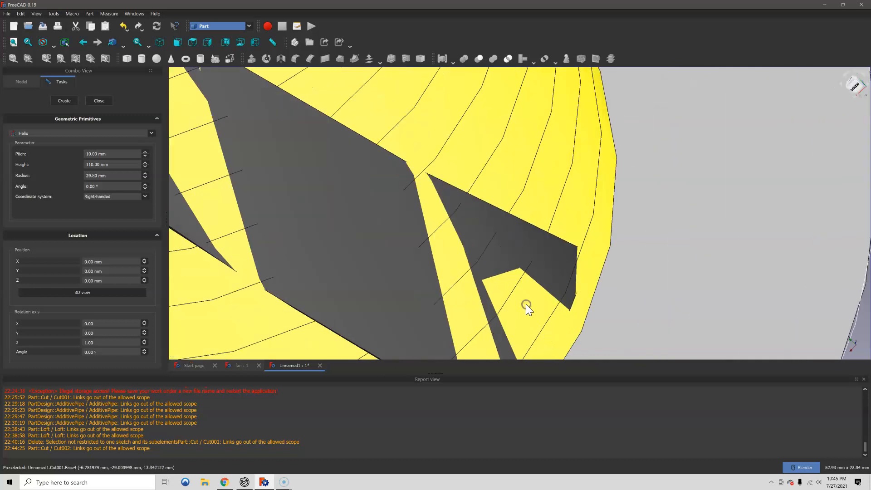
{"action": "scroll", "coordinate": [526, 304], "scroll_direction": "down", "scroll_amount": 8}
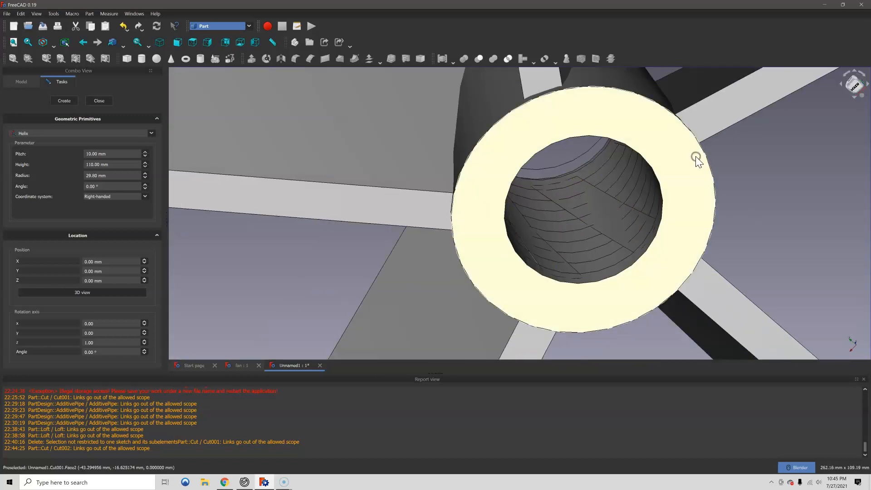
- Hide the bored hub and the blades to isolate the helix, and switch to the Part Design workbench
{"action": "left_click", "coordinate": [685, 211]}
{"action": "key", "text": "space"}
{"action": "left_click", "coordinate": [700, 276]}
{"action": "key", "text": "space"}
{"action": "middle_click_drag", "start_coordinate": [700, 274], "coordinate": [526, 273]}
{"action": "scroll", "coordinate": [526, 273], "scroll_direction": "up", "scroll_amount": 2}
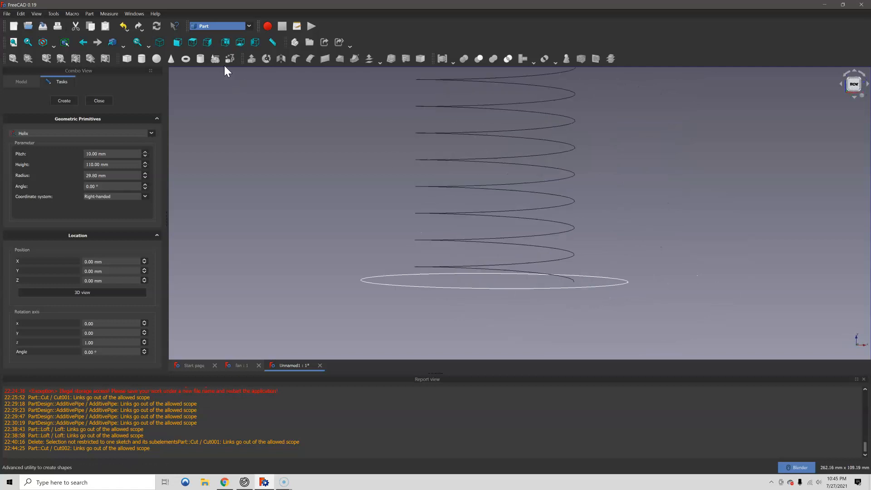
{"action": "left_click", "coordinate": [98, 101]}
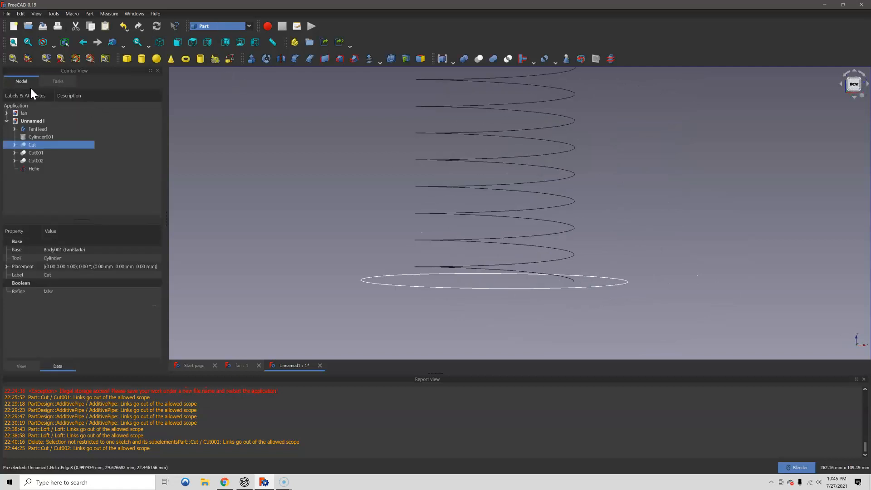
{"action": "left_click", "coordinate": [227, 30]}
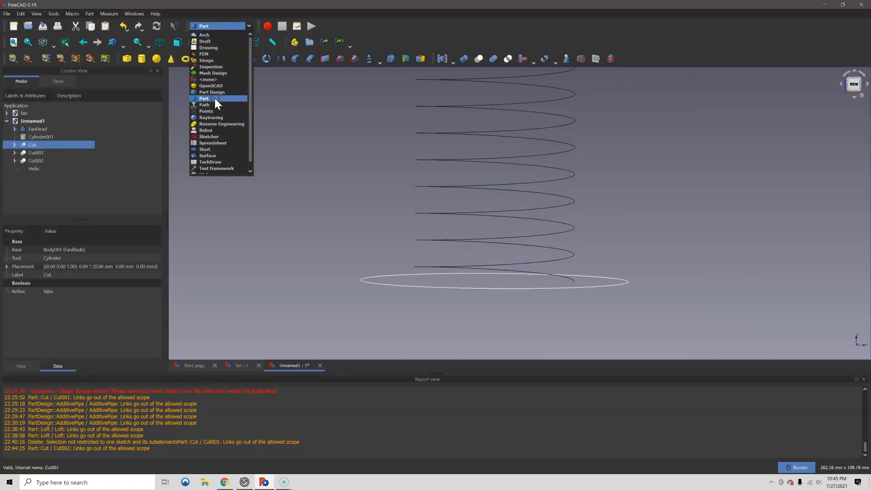
{"action": "left_click", "coordinate": [217, 92]}
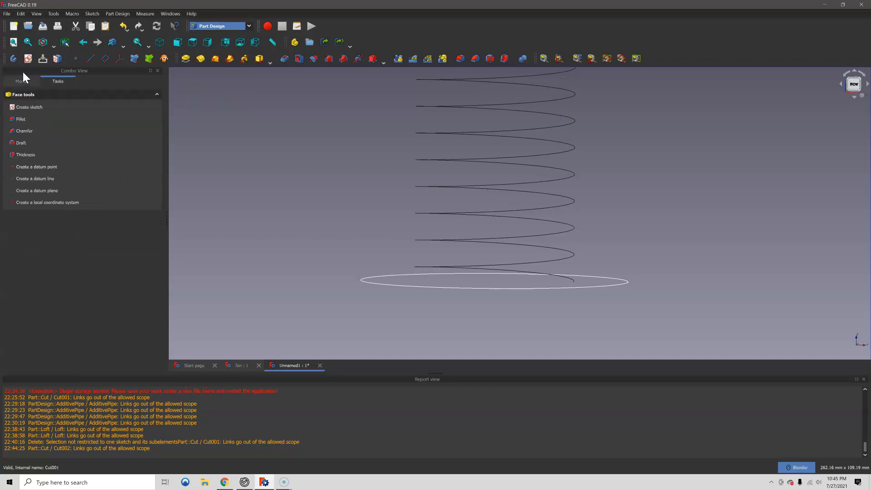
{"action": "left_click", "coordinate": [14, 60]}
{"action": "left_click", "coordinate": [467, 255]}
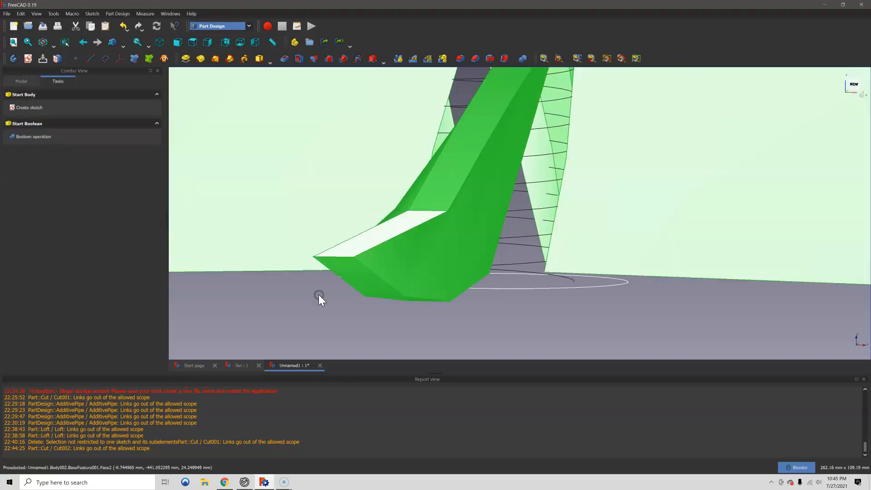
{"action": "scroll", "coordinate": [352, 238], "scroll_direction": "down", "scroll_amount": 3}
{"action": "left_click", "coordinate": [40, 81]}
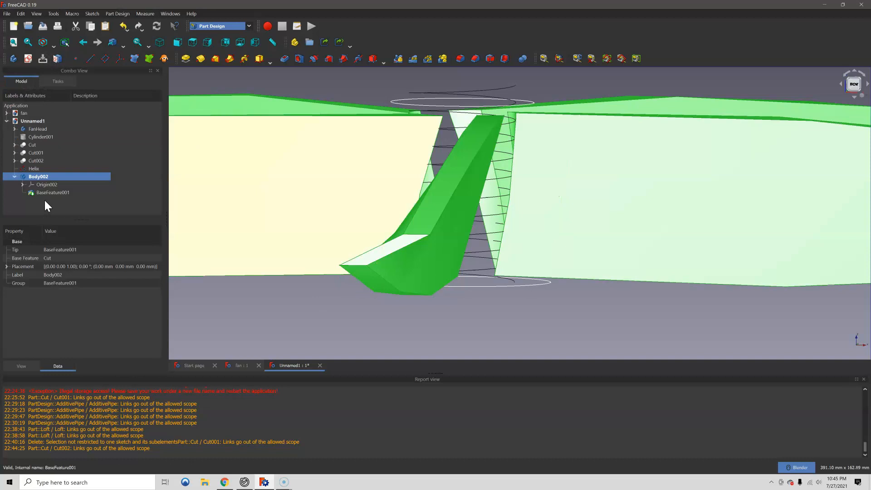
{"action": "key", "text": "Delete"}
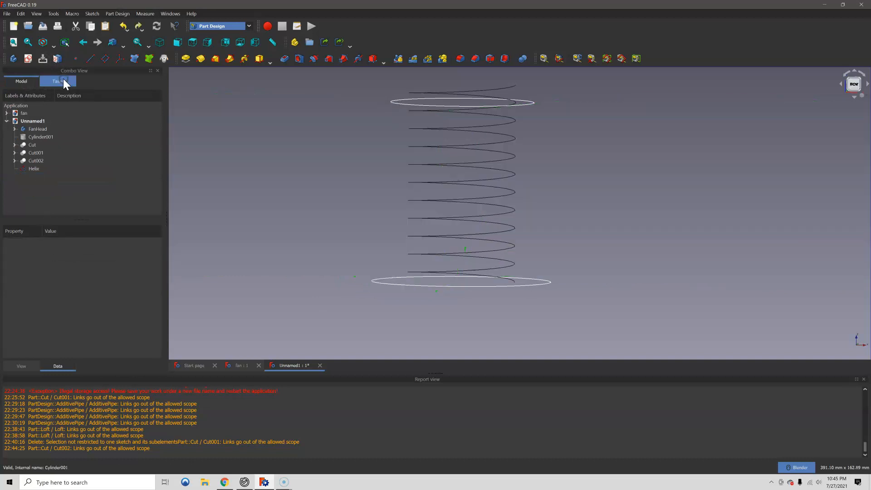
- Create an empty body and start a sketch in it on the XZ plane, in view of the helix's lower end
{"action": "left_click", "coordinate": [13, 58]}
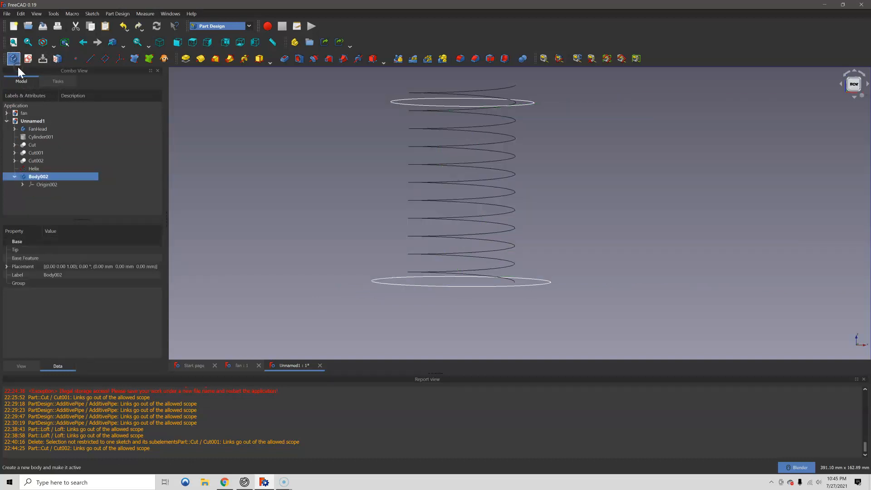
{"action": "left_click", "coordinate": [55, 82]}
{"action": "left_click", "coordinate": [36, 111]}
{"action": "middle_click_drag", "start_coordinate": [467, 266], "coordinate": [548, 285]}
{"action": "scroll", "coordinate": [406, 314], "scroll_direction": "up", "scroll_amount": 4}
{"action": "middle_click_drag", "start_coordinate": [439, 291], "coordinate": [587, 272]}
{"action": "scroll", "coordinate": [565, 200], "scroll_direction": "up", "scroll_amount": 5}
{"action": "middle_click_drag", "start_coordinate": [526, 175], "coordinate": [254, 186]}
{"action": "left_click", "coordinate": [540, 184]}
{"action": "left_click", "coordinate": [65, 101]}
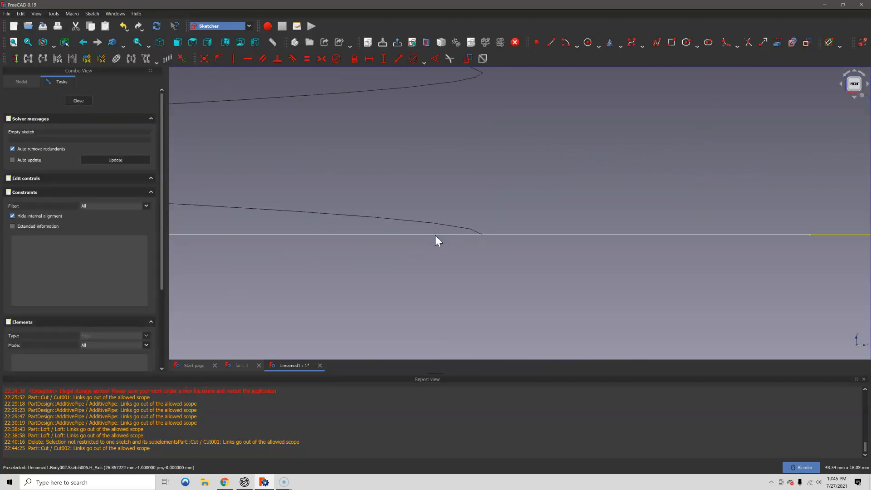
- Sketch a closed triangle at the helix's lower end with a vertical outer edge and its tip pointing toward the helix axis
{"action": "left_click", "coordinate": [656, 45]}
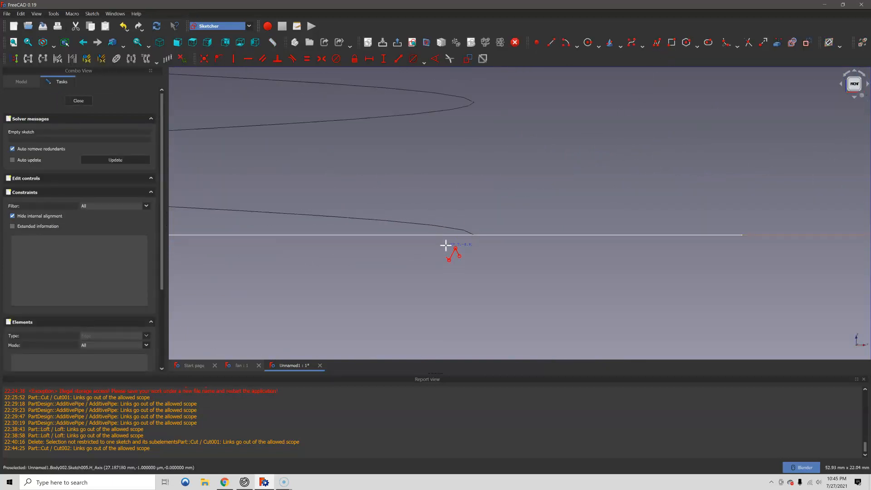
{"action": "left_click", "coordinate": [475, 208]}
{"action": "left_click", "coordinate": [475, 266]}
{"action": "left_click", "coordinate": [450, 243]}
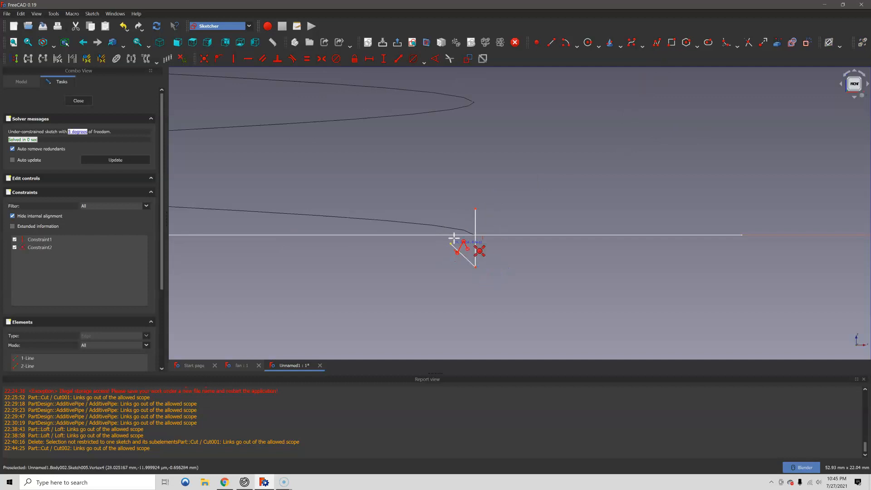
{"action": "left_click", "coordinate": [475, 209]}
{"action": "right_click", "coordinate": [478, 224]}
- Reshape the triangle by moving its vertices so it is roughly symmetric about the horizontal axis with its outer edge at the helix's end
{"action": "scroll", "coordinate": [478, 238], "scroll_direction": "up", "scroll_amount": 8}
{"action": "left_click_drag", "start_coordinate": [485, 249], "coordinate": [481, 247]}
{"action": "left_click_drag", "start_coordinate": [364, 249], "coordinate": [331, 209]}
{"action": "scroll", "coordinate": [335, 229], "scroll_direction": "down", "scroll_amount": 4}
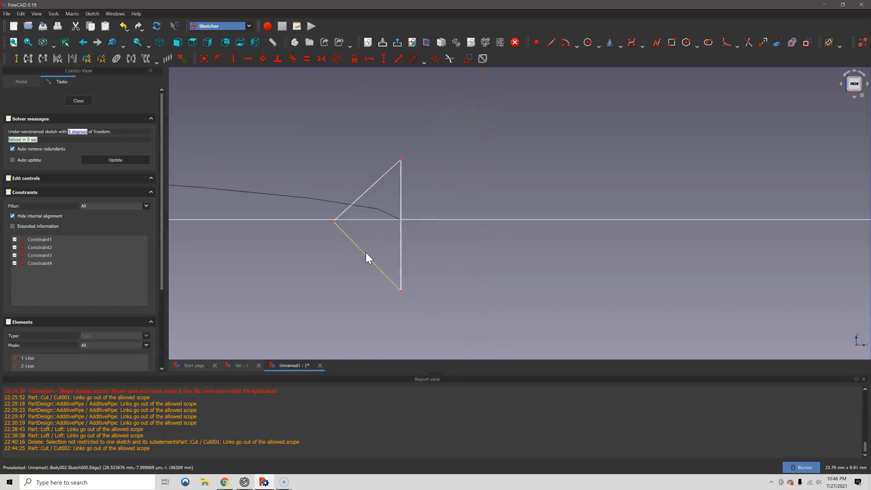
{"action": "left_click_drag", "start_coordinate": [401, 290], "coordinate": [402, 284]}
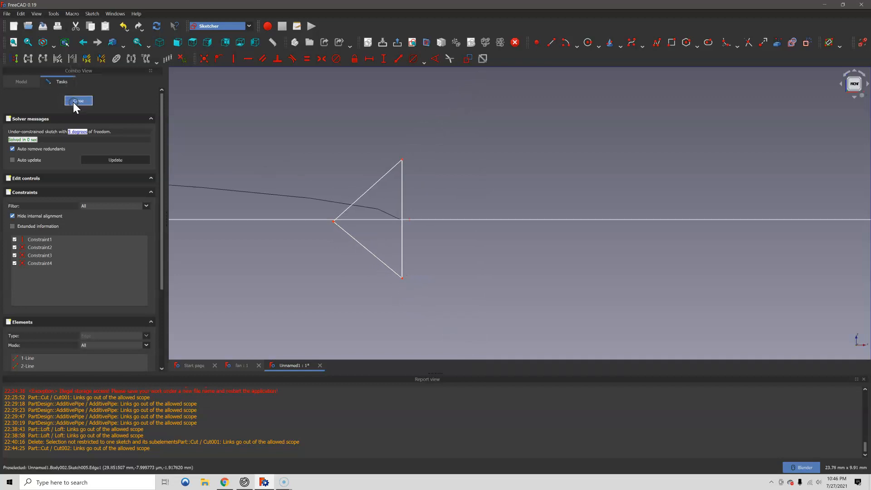
- Close the triangle sketch and hide the origin planes of its body
{"action": "left_click", "coordinate": [72, 102]}
{"action": "scroll", "coordinate": [504, 195], "scroll_direction": "up", "scroll_amount": 5}
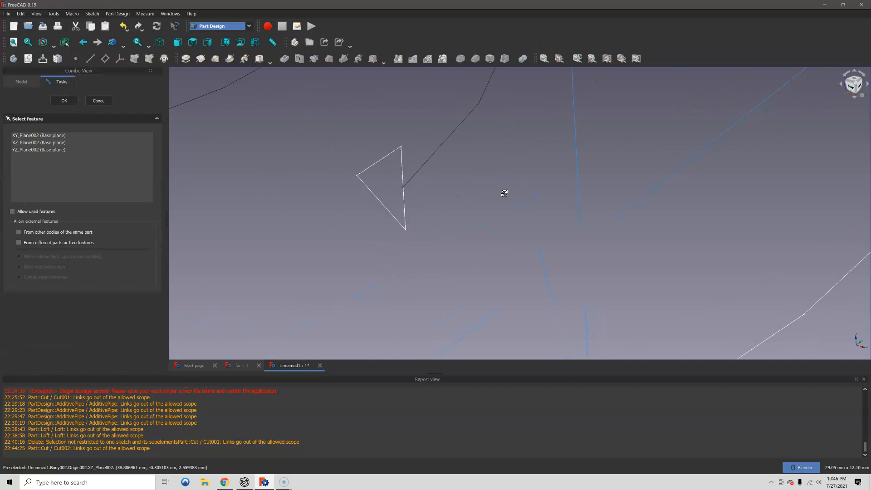
{"action": "scroll", "coordinate": [412, 180], "scroll_direction": "down", "scroll_amount": 5}
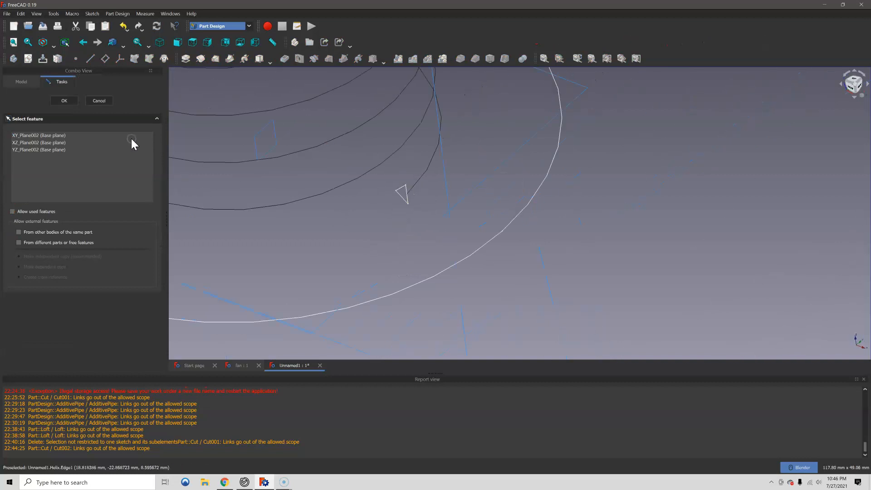
{"action": "left_click", "coordinate": [19, 80]}
{"action": "left_click", "coordinate": [37, 192]}
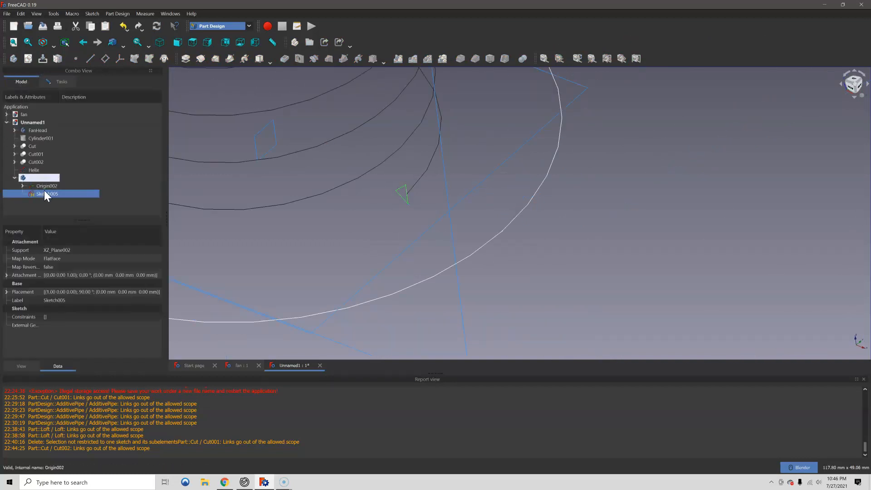
{"action": "left_click", "coordinate": [46, 186]}
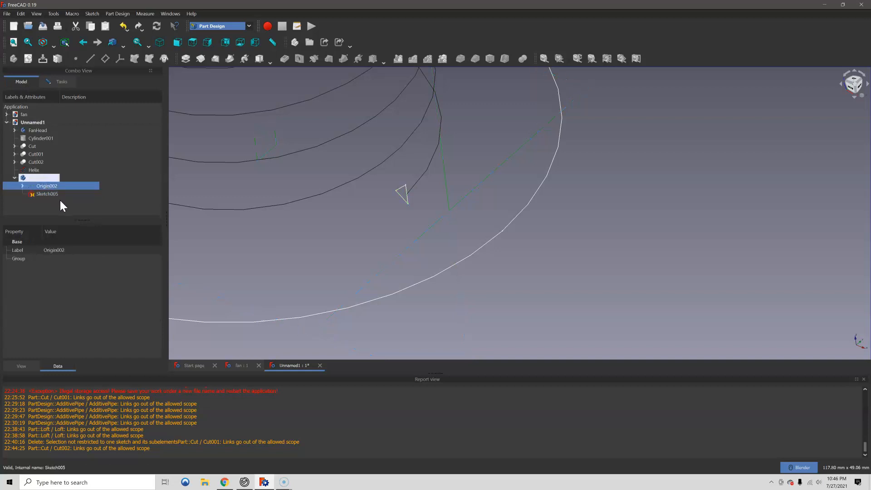
{"action": "left_click", "coordinate": [49, 194]}
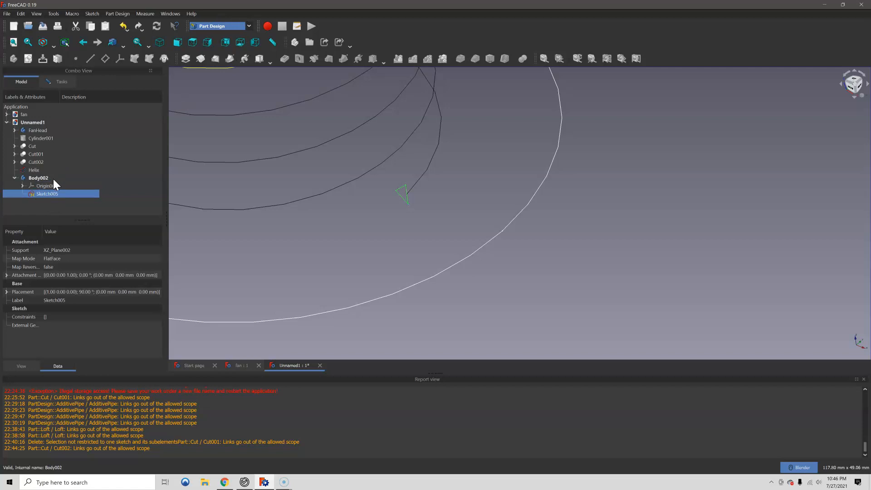
- Dismiss the pending plane selection, keeping the triangle sketch selected as the profile
{"action": "left_click", "coordinate": [39, 173]}
{"action": "left_click_drag", "start_coordinate": [38, 176], "coordinate": [39, 193]}
{"action": "left_click", "coordinate": [36, 171], "text": "ctrl"}
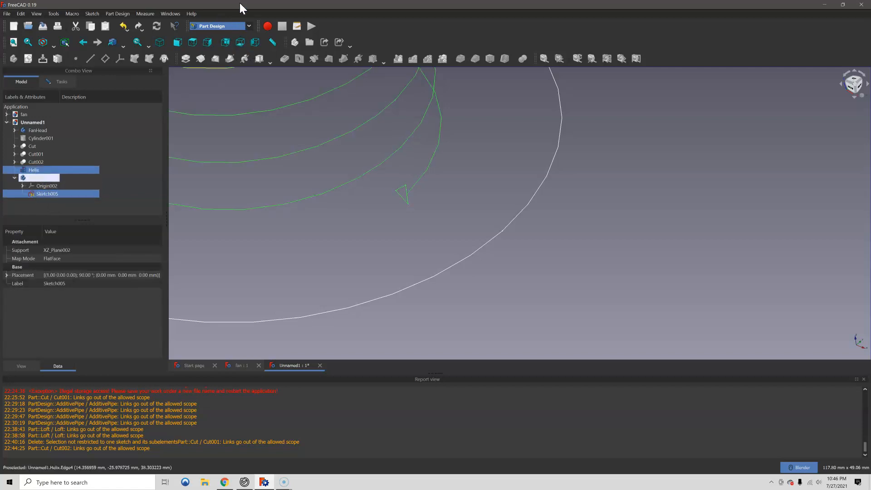
{"action": "left_click", "coordinate": [52, 193]}
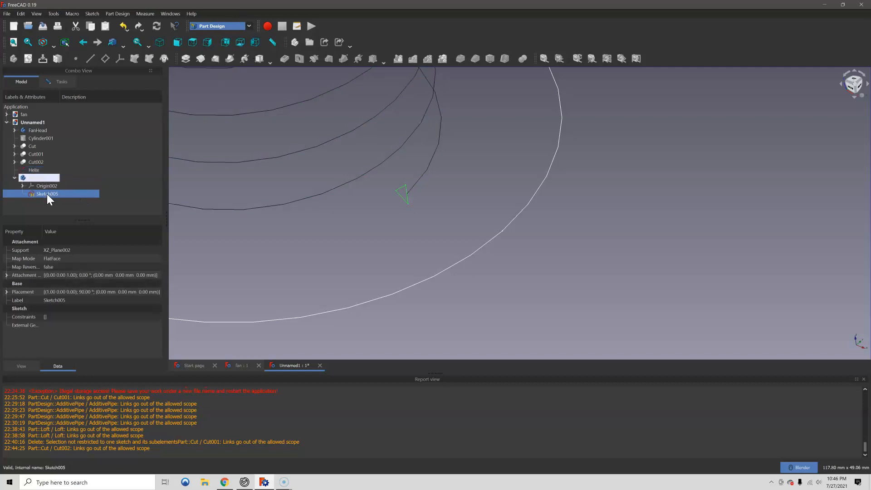
{"action": "double_click", "coordinate": [47, 194]}
{"action": "left_click", "coordinate": [468, 253]}
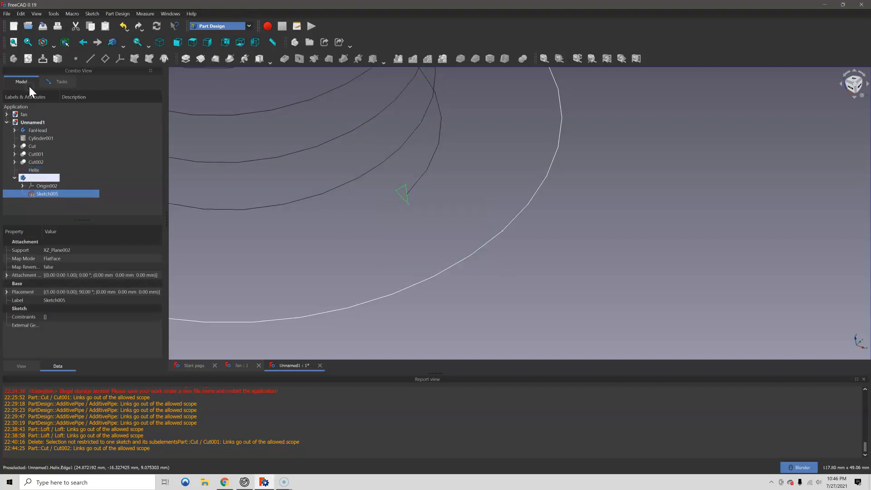
{"action": "left_click", "coordinate": [64, 85]}
{"action": "left_click", "coordinate": [97, 102]}
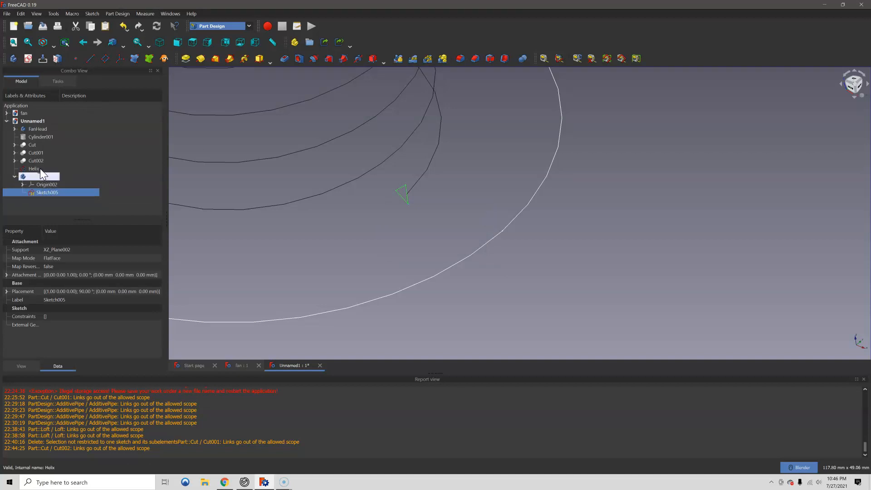
- Sweep the triangle sketch along the helix with an Additive Pipe, making an independent copy of the outside reference
{"action": "left_click", "coordinate": [228, 61]}
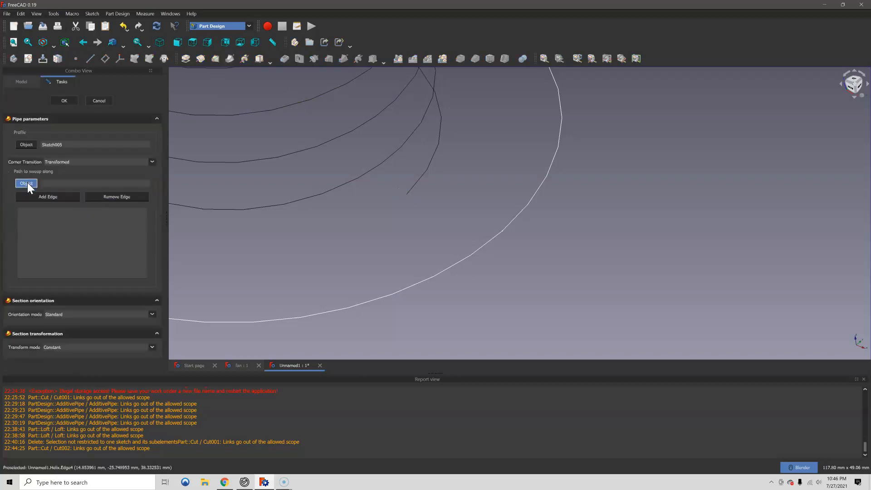
{"action": "left_click", "coordinate": [314, 196]}
{"action": "middle_click_drag", "start_coordinate": [314, 196], "coordinate": [477, 219]}
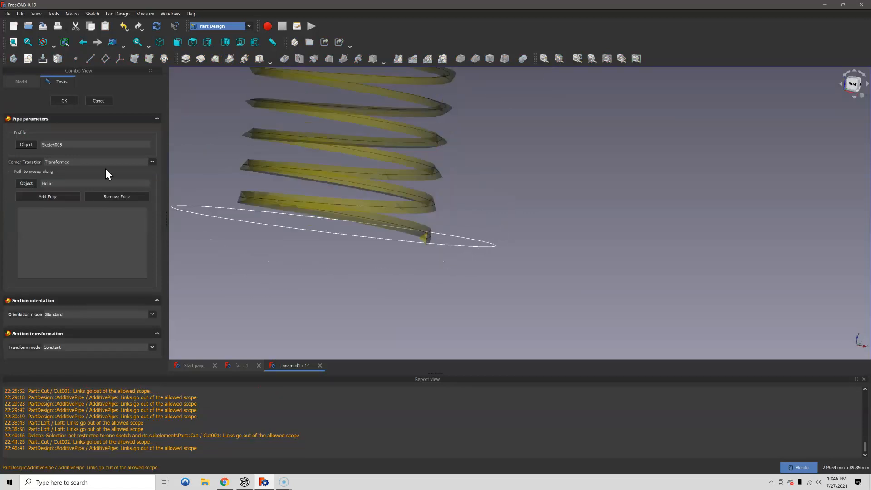
{"action": "left_click", "coordinate": [63, 100]}
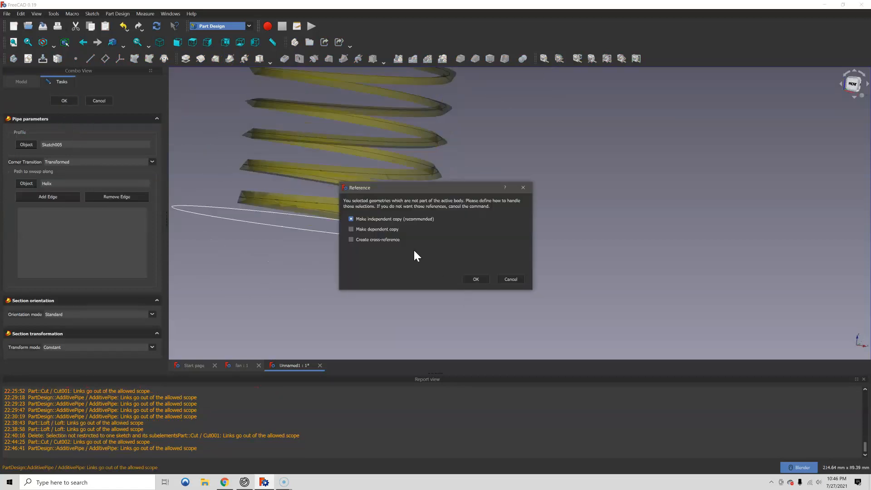
{"action": "left_click", "coordinate": [475, 279]}
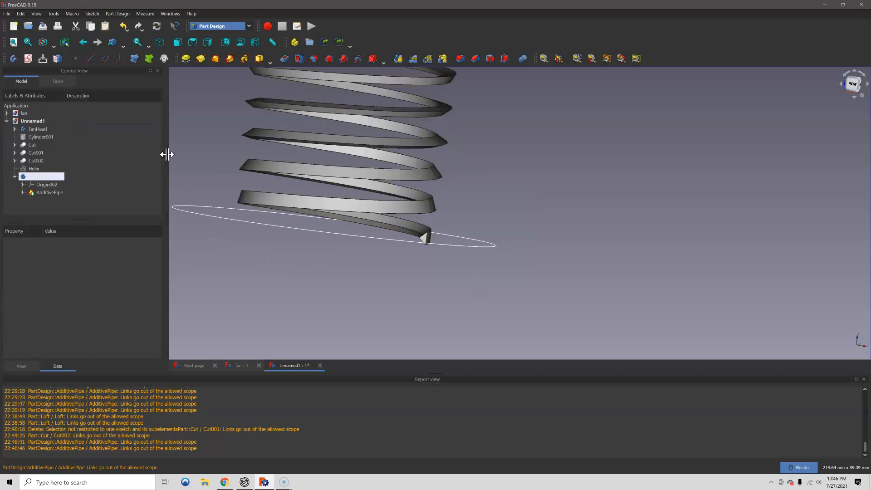
- Rename the body containing the helical sweep as Thread
{"action": "left_click", "coordinate": [41, 177]}
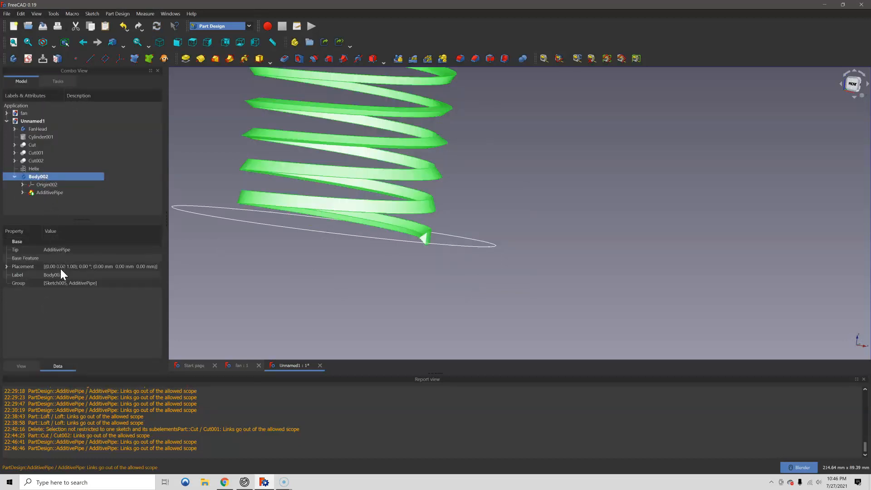
{"action": "left_click", "coordinate": [61, 274]}
{"action": "type", "text": "T"}
{"action": "type", "text": "d"}
{"action": "key", "text": "Return"}
- Show the bored hub Cut002, the hub part Cut001 and the blades Cut again around the thread
{"action": "scroll", "coordinate": [320, 239], "scroll_direction": "down", "scroll_amount": 5}
{"action": "middle_click_drag", "start_coordinate": [320, 238], "coordinate": [365, 259]}
{"action": "left_click", "coordinate": [35, 159]}
{"action": "key", "text": "space"}
{"action": "left_click", "coordinate": [37, 152]}
{"action": "key", "text": "space"}
{"action": "left_click", "coordinate": [35, 145]}
{"action": "key", "text": "space"}
- Toggle the visibility of Cut001, leaving it hidden so only the bored hub and blades surround the thread
{"action": "left_click", "coordinate": [38, 153]}
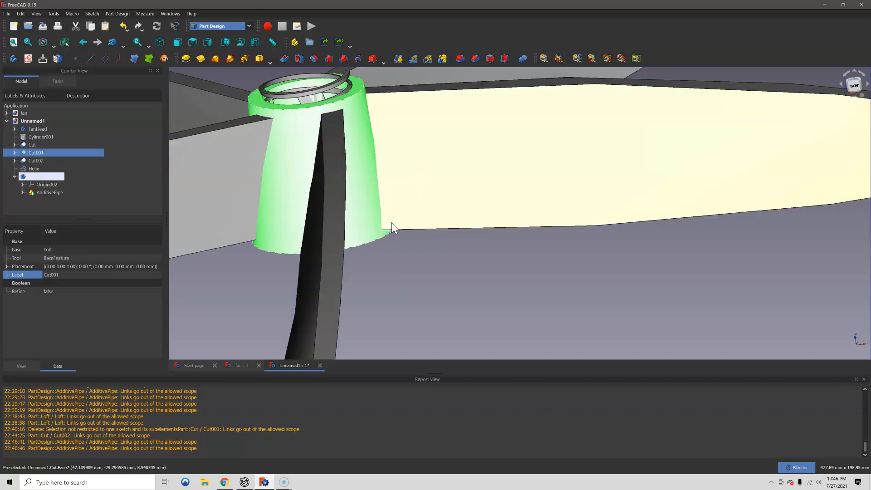
{"action": "key", "text": "space"}
{"action": "key", "text": "space"}
{"action": "key", "text": "space"}
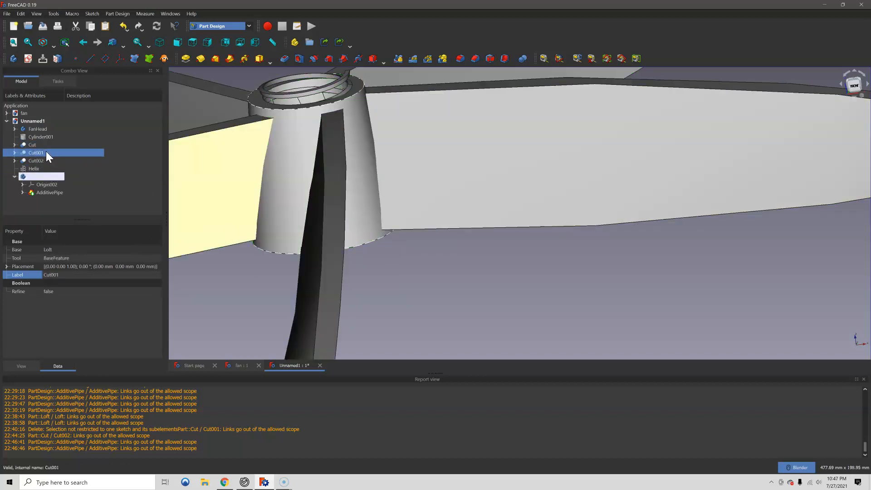
{"action": "key", "text": "space"}
{"action": "middle_click_drag", "start_coordinate": [442, 274], "coordinate": [426, 213]}
{"action": "key", "text": "space"}
{"action": "scroll", "coordinate": [317, 229], "scroll_direction": "up", "scroll_amount": 1}
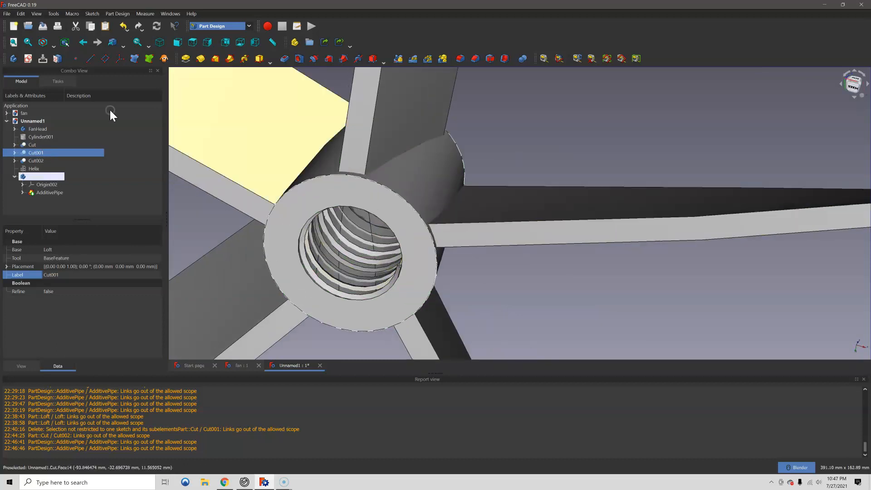
- Set the helix height to 100 mm so the thread ends near the rim of the hub
{"action": "left_click", "coordinate": [38, 136]}
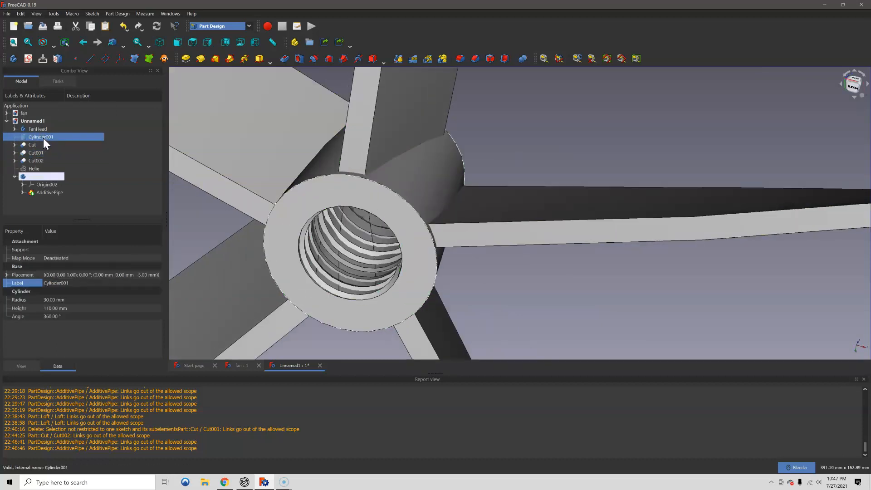
{"action": "scroll", "coordinate": [382, 255], "scroll_direction": "up", "scroll_amount": 5}
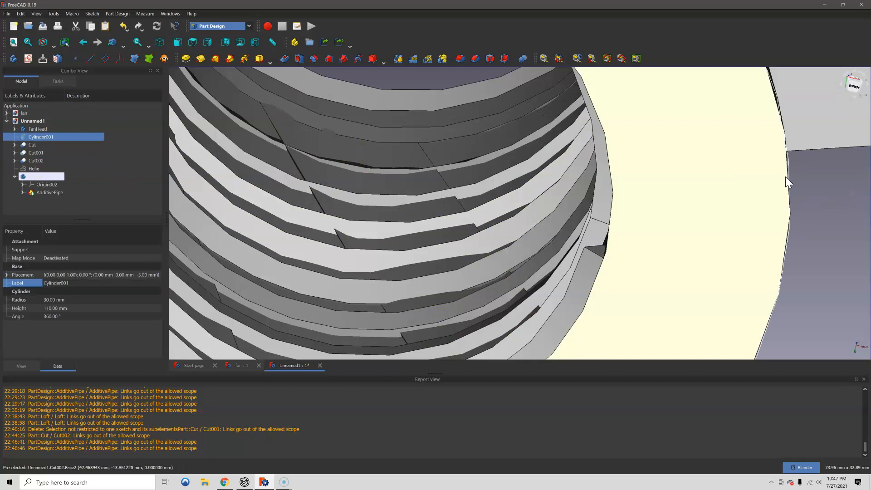
{"action": "scroll", "coordinate": [455, 215], "scroll_direction": "down", "scroll_amount": 10}
{"action": "middle_click_drag", "start_coordinate": [581, 208], "coordinate": [575, 157]}
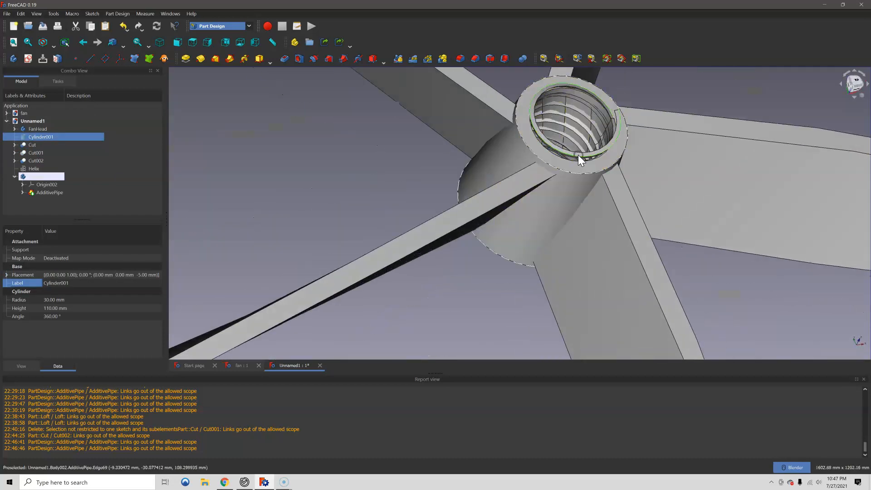
{"action": "left_click", "coordinate": [578, 154]}
{"action": "left_click", "coordinate": [41, 169]}
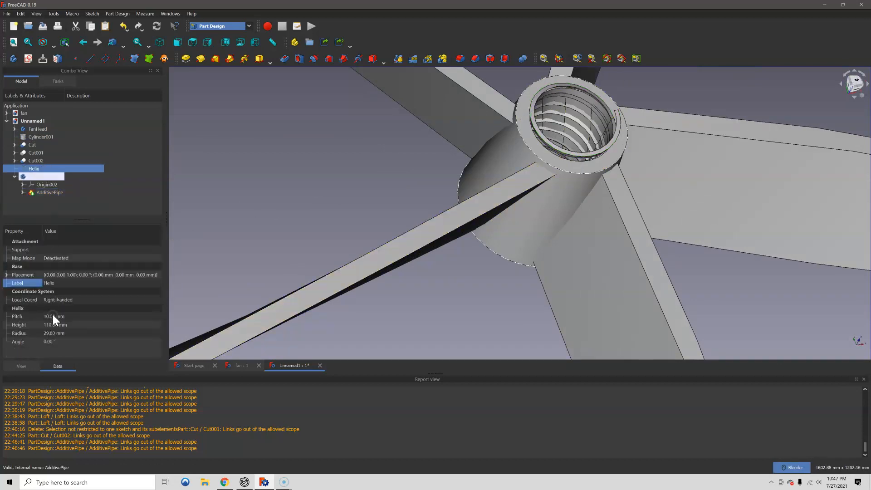
{"action": "left_click", "coordinate": [58, 326]}
{"action": "type", "text": "100"}
{"action": "key", "text": "Return"}
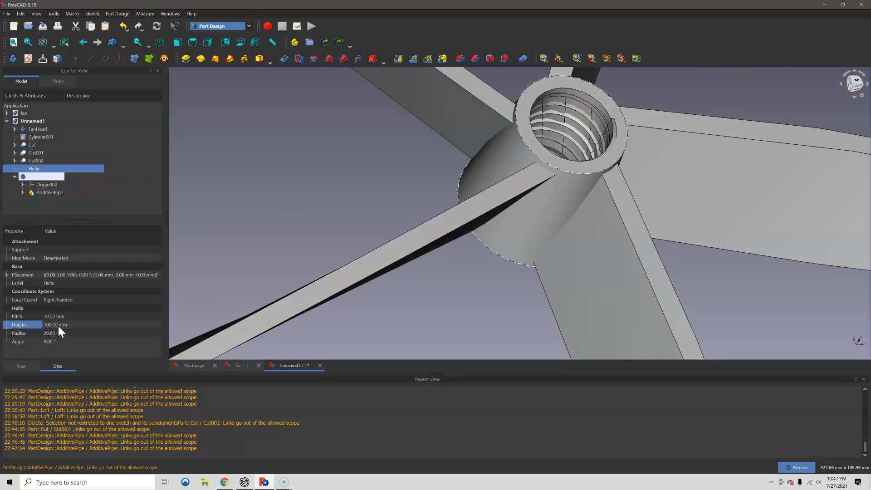
- Set the helix pitch to 5 mm to tighten the thread inside the bore
{"action": "scroll", "coordinate": [408, 245], "scroll_direction": "up", "scroll_amount": 2}
{"action": "middle_click_drag", "start_coordinate": [425, 231], "coordinate": [412, 272], "text": "shift"}
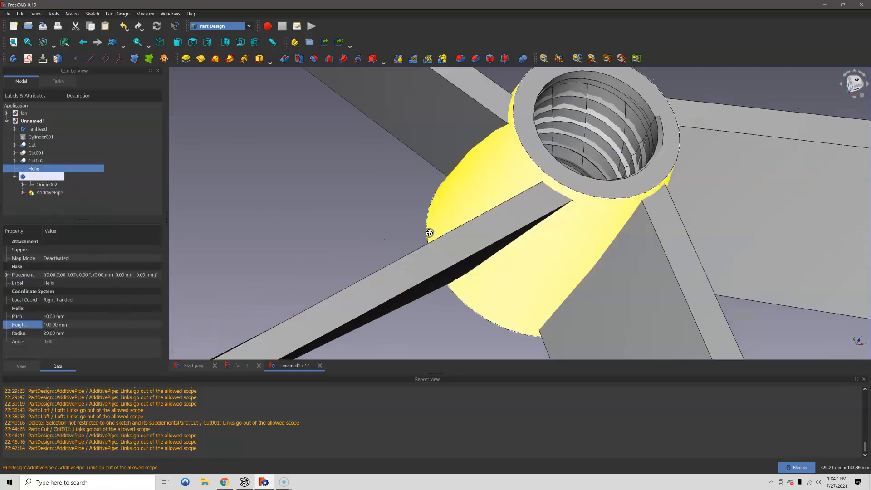
{"action": "middle_click_drag", "start_coordinate": [429, 233], "coordinate": [365, 281], "text": "shift"}
{"action": "scroll", "coordinate": [507, 207], "scroll_direction": "up", "scroll_amount": 2}
{"action": "middle_click_drag", "start_coordinate": [507, 207], "coordinate": [502, 205]}
{"action": "scroll", "coordinate": [490, 235], "scroll_direction": "up", "scroll_amount": 5}
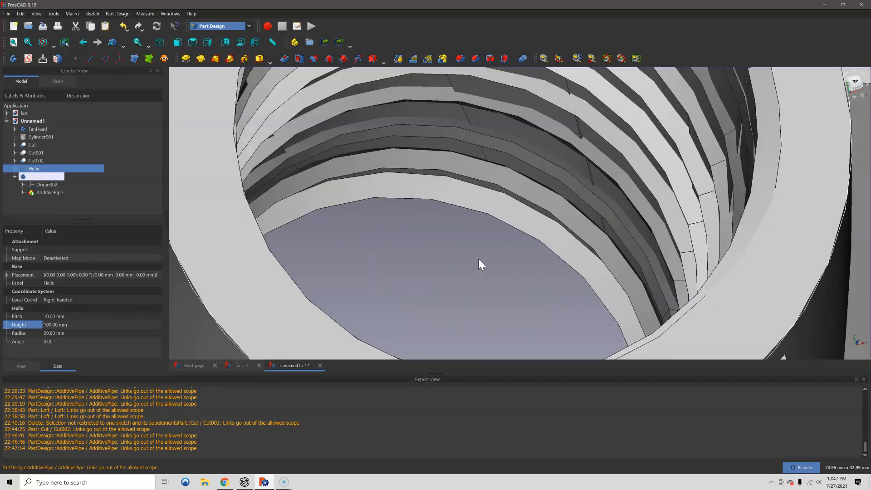
{"action": "scroll", "coordinate": [478, 260], "scroll_direction": "down", "scroll_amount": 3}
{"action": "left_click", "coordinate": [58, 316]}
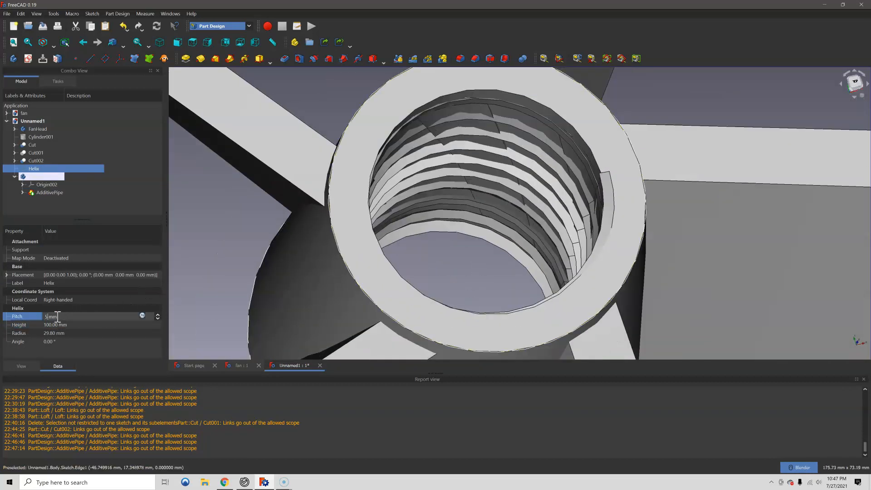
{"action": "key", "text": "Return"}
- Transform the Thread body by moving it 2 mm along the Z axis, into the bore
{"action": "middle_click_drag", "start_coordinate": [380, 241], "coordinate": [462, 268]}
{"action": "scroll", "coordinate": [463, 268], "scroll_direction": "up", "scroll_amount": 1}
{"action": "scroll", "coordinate": [504, 181], "scroll_direction": "up", "scroll_amount": 2}
{"action": "middle_click_drag", "start_coordinate": [426, 317], "coordinate": [550, 203], "text": "shift"}
{"action": "scroll", "coordinate": [521, 167], "scroll_direction": "down", "scroll_amount": 3}
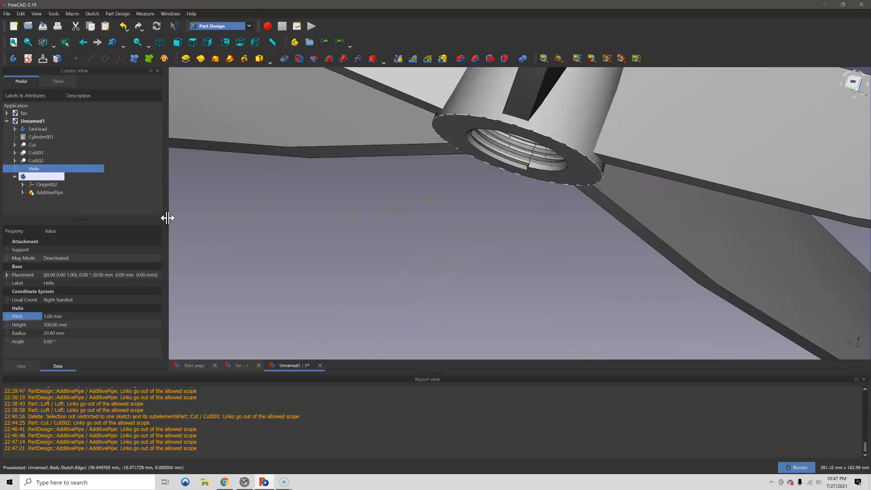
{"action": "scroll", "coordinate": [509, 148], "scroll_direction": "up", "scroll_amount": 4}
{"action": "left_click", "coordinate": [39, 179]}
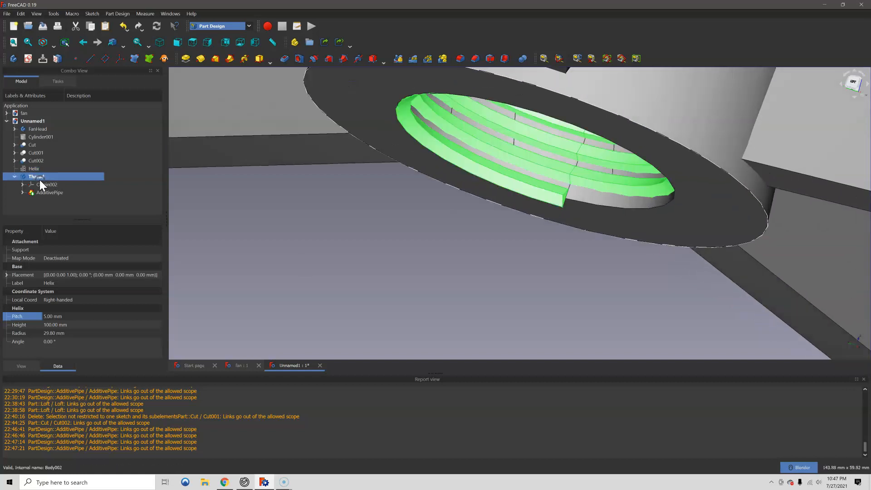
{"action": "right_click", "coordinate": [40, 178]}
{"action": "left_click", "coordinate": [61, 192]}
{"action": "left_click_drag", "start_coordinate": [581, 109], "coordinate": [586, 84]}
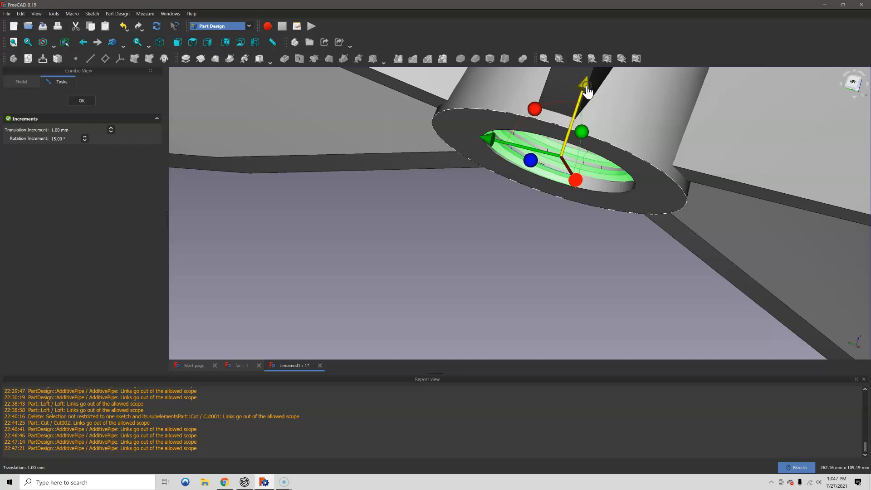
{"action": "left_click", "coordinate": [81, 100]}
- Reduce the helix height to 98 mm
{"action": "middle_click_drag", "start_coordinate": [417, 156], "coordinate": [490, 208]}
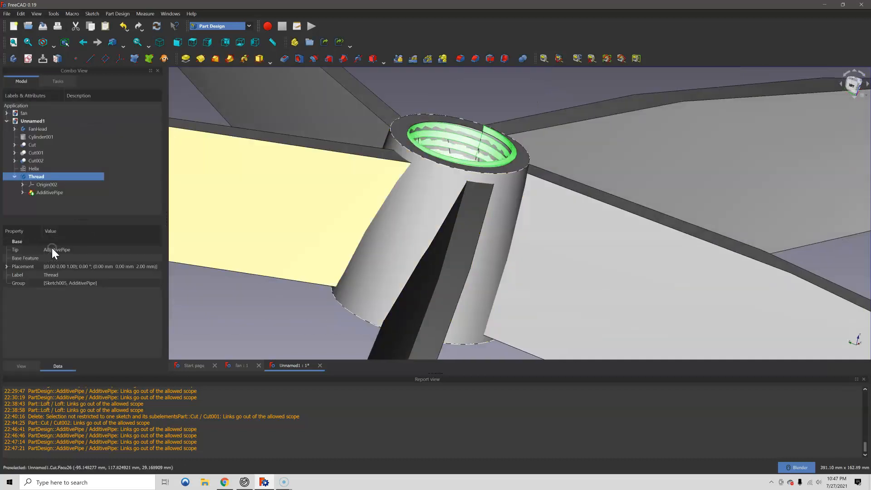
{"action": "left_click", "coordinate": [37, 194]}
{"action": "left_click", "coordinate": [39, 169]}
{"action": "left_click", "coordinate": [56, 324]}
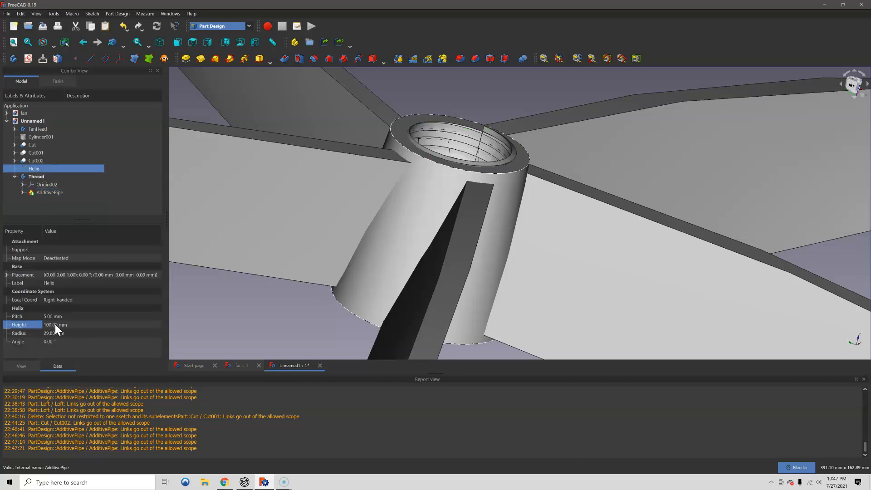
{"action": "type", "text": "98"}
{"action": "key", "text": "Return"}
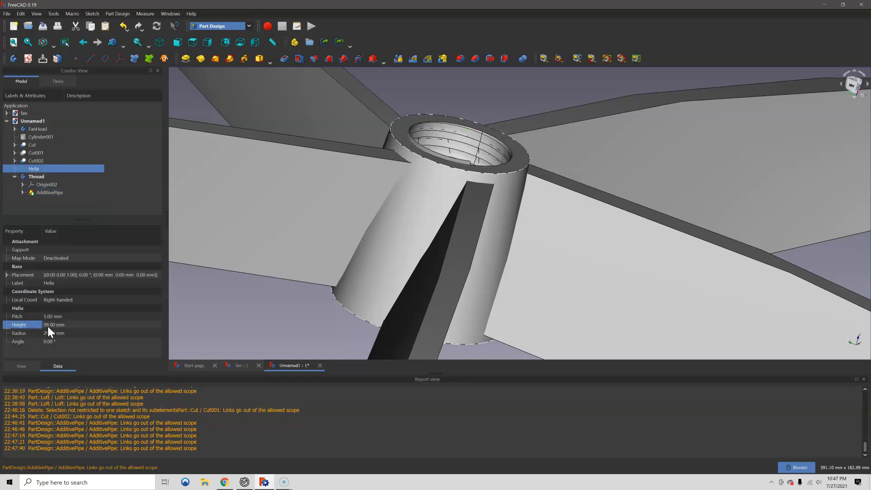
- Set the helix height to 95 mm so the thread stays within the hub's rim
{"action": "left_click", "coordinate": [49, 321]}
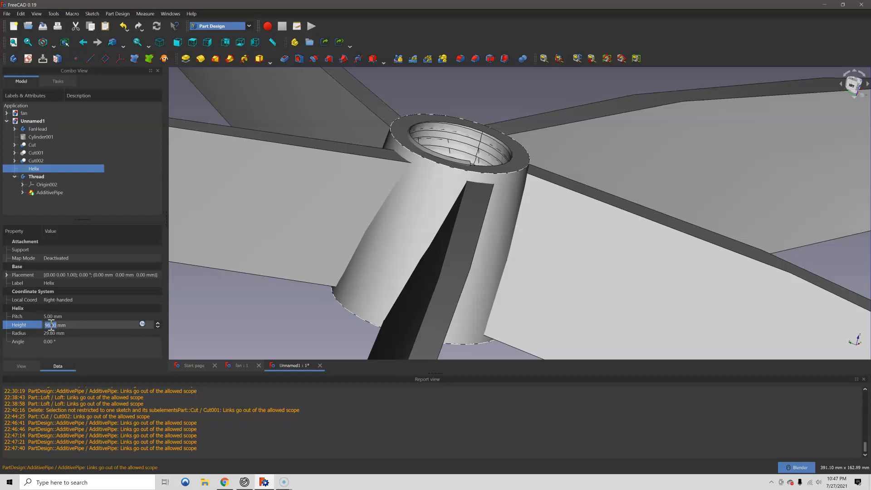
{"action": "type", "text": "96"}
{"action": "key", "text": "BackSpace"}
{"action": "type", "text": "5"}
{"action": "key", "text": "Return"}
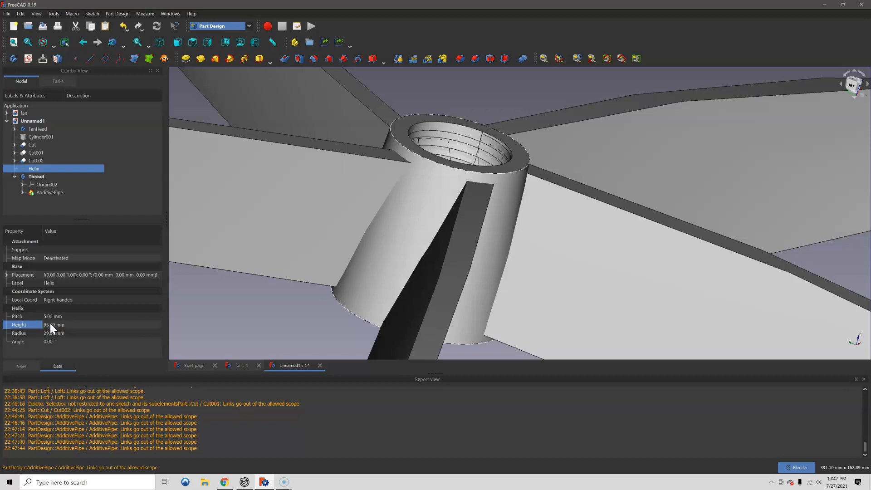
- Examine the whole fan and the threaded bore from several distances and angles
{"action": "scroll", "coordinate": [512, 235], "scroll_direction": "down", "scroll_amount": 4}
{"action": "scroll", "coordinate": [494, 264], "scroll_direction": "down", "scroll_amount": 3}
{"action": "scroll", "coordinate": [598, 273], "scroll_direction": "up", "scroll_amount": 5}
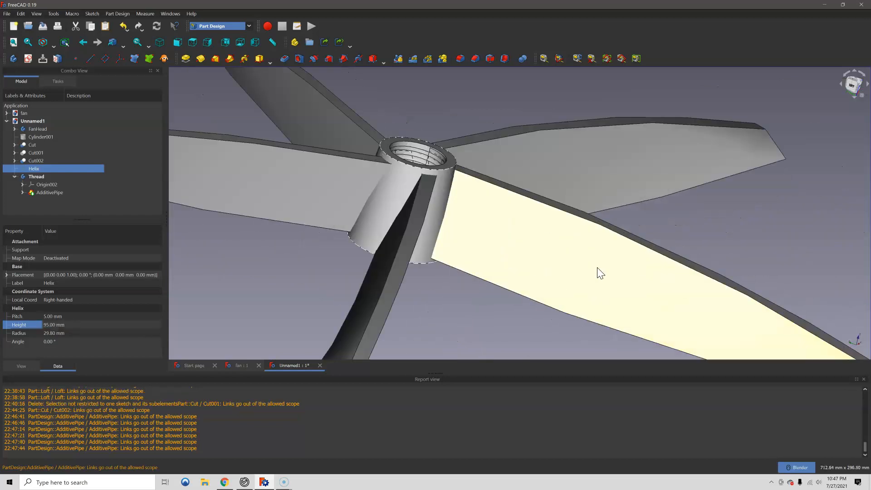
{"action": "scroll", "coordinate": [379, 192], "scroll_direction": "down", "scroll_amount": 4}
{"action": "scroll", "coordinate": [442, 205], "scroll_direction": "up", "scroll_amount": 5}
{"action": "scroll", "coordinate": [439, 200], "scroll_direction": "up", "scroll_amount": 4}
{"action": "scroll", "coordinate": [502, 215], "scroll_direction": "down", "scroll_amount": 5}
{"action": "middle_click_drag", "start_coordinate": [501, 214], "coordinate": [466, 305]}
{"action": "scroll", "coordinate": [409, 223], "scroll_direction": "down", "scroll_amount": 2}
{"action": "scroll", "coordinate": [550, 249], "scroll_direction": "up", "scroll_amount": 4}
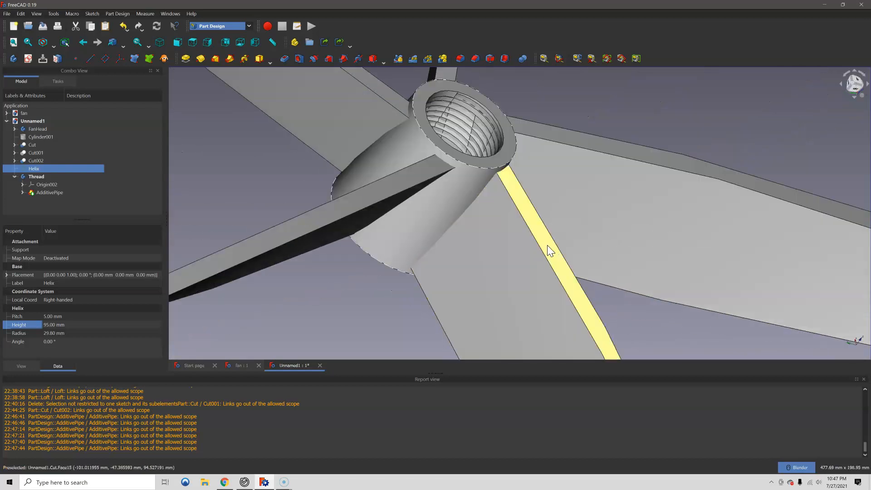
- Switch to the Part workbench and fillet all edges of the five-bladed Cut with a constant radius of 1 mm
{"action": "scroll", "coordinate": [516, 212], "scroll_direction": "down", "scroll_amount": 8}
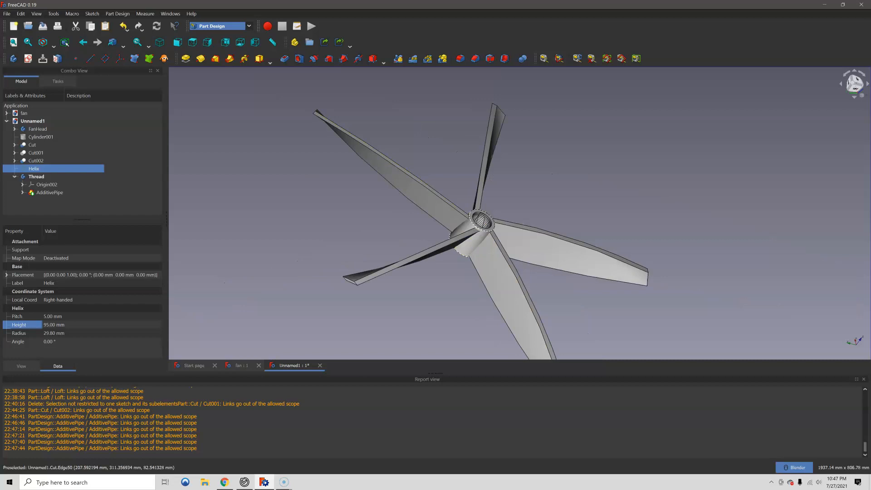
{"action": "left_click", "coordinate": [61, 210]}
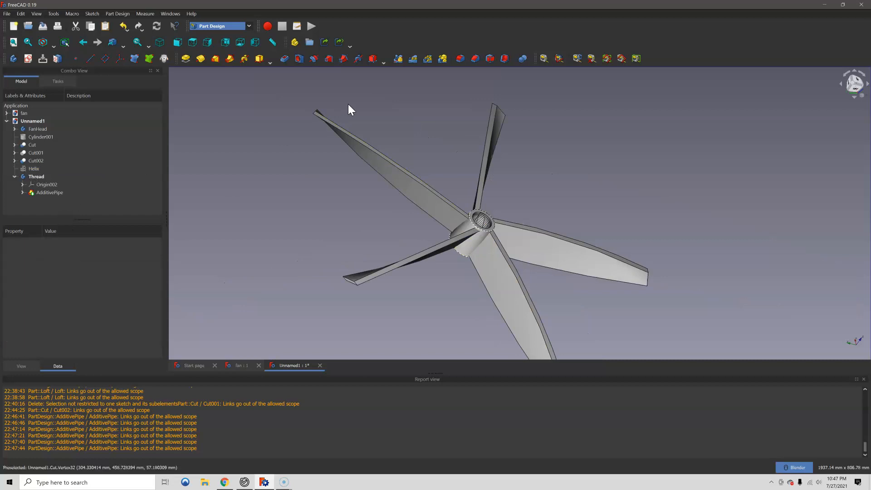
{"action": "left_click", "coordinate": [217, 25]}
{"action": "left_click", "coordinate": [214, 98]}
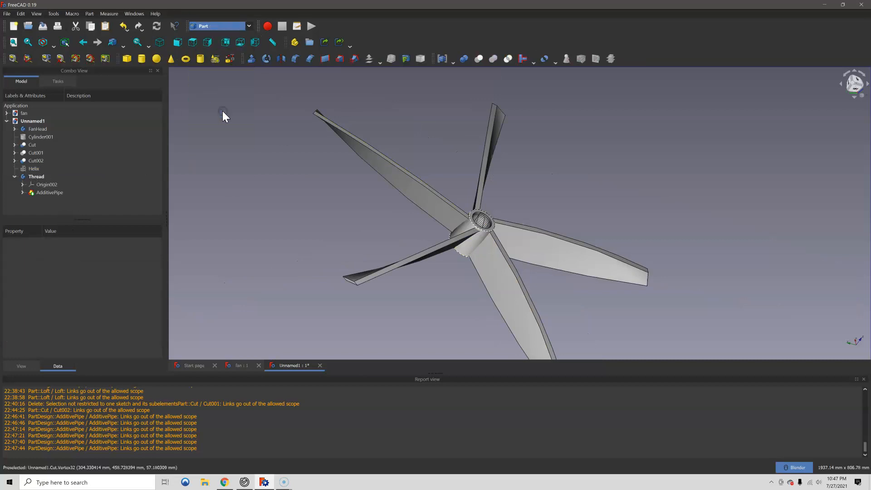
{"action": "left_click", "coordinate": [41, 147]}
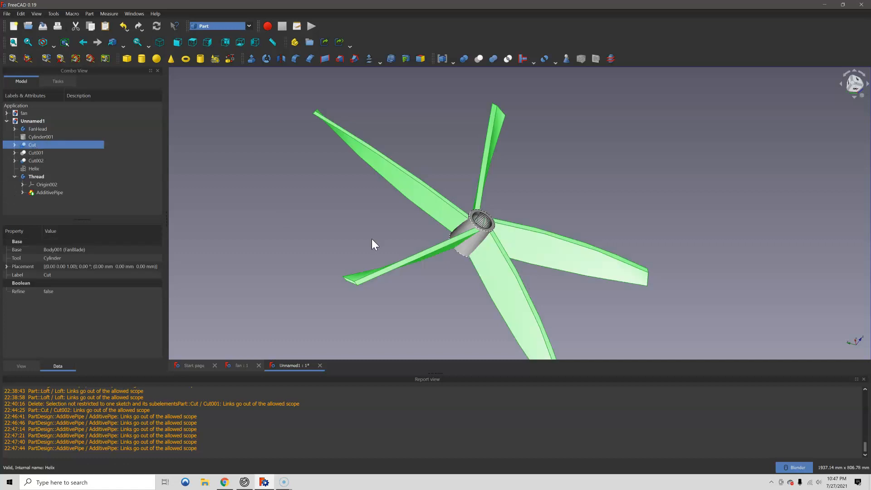
{"action": "scroll", "coordinate": [372, 238], "scroll_direction": "up", "scroll_amount": 3}
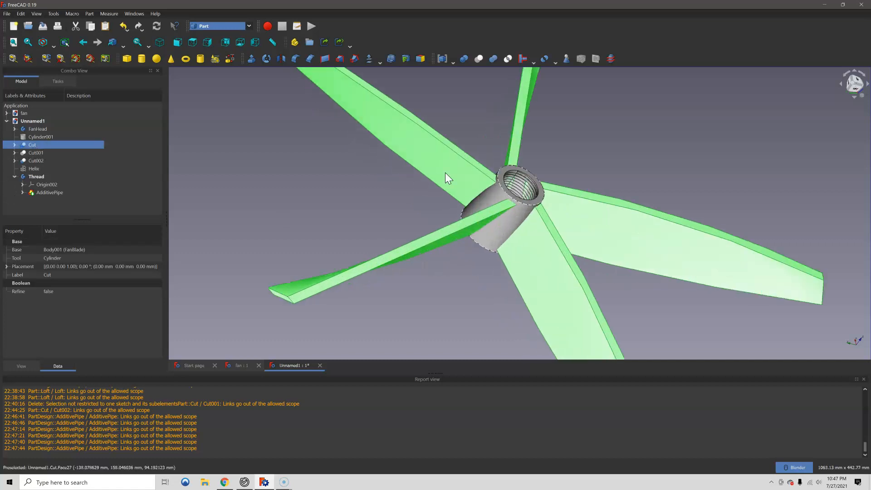
{"action": "left_click", "coordinate": [294, 59]}
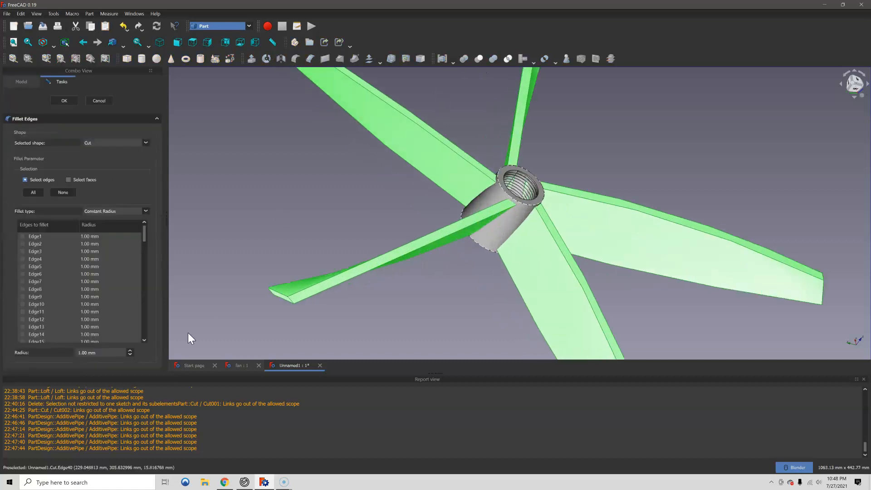
{"action": "left_click", "coordinate": [34, 193]}
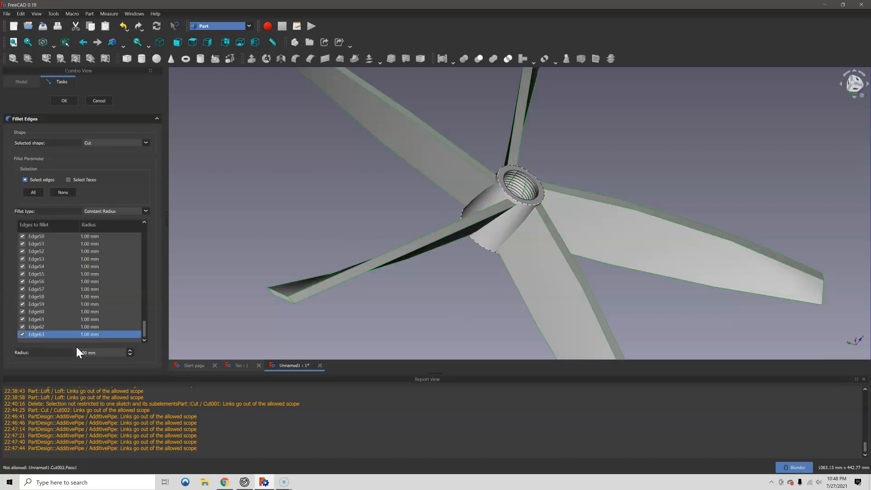
{"action": "left_click", "coordinate": [70, 101]}
- Reopen the blades' edge fillet and increase its radius
{"action": "scroll", "coordinate": [459, 238], "scroll_direction": "up", "scroll_amount": 3}
{"action": "scroll", "coordinate": [482, 175], "scroll_direction": "up", "scroll_amount": 2}
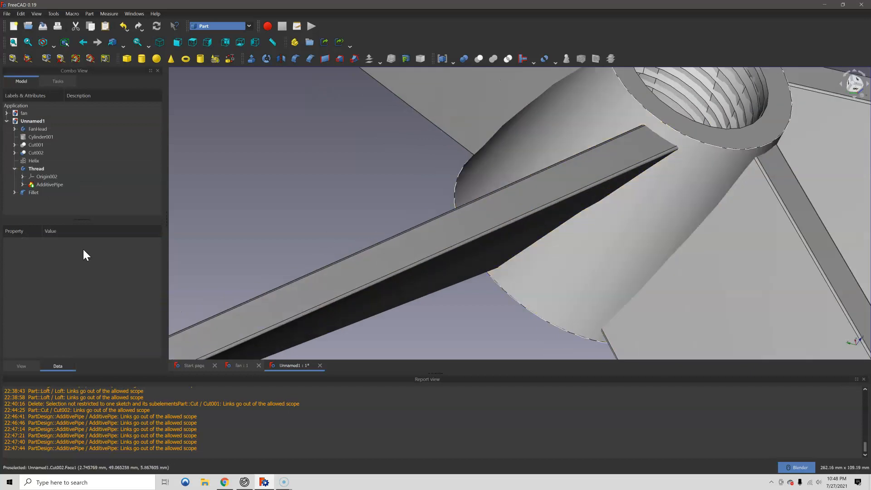
{"action": "double_click", "coordinate": [40, 191]}
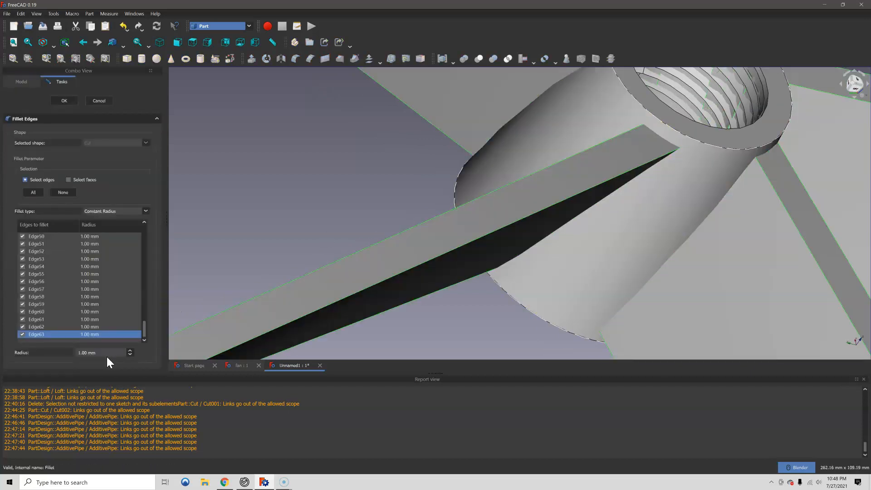
{"action": "scroll", "coordinate": [107, 352], "scroll_direction": "up", "scroll_amount": 8}
{"action": "left_click", "coordinate": [64, 100]}
- Rename the blades' fillet object as FanBlade
{"action": "scroll", "coordinate": [583, 187], "scroll_direction": "down", "scroll_amount": 2}
{"action": "middle_click_drag", "start_coordinate": [540, 297], "coordinate": [621, 274]}
{"action": "middle_click_drag", "start_coordinate": [458, 247], "coordinate": [592, 185]}
{"action": "left_click", "coordinate": [34, 192]}
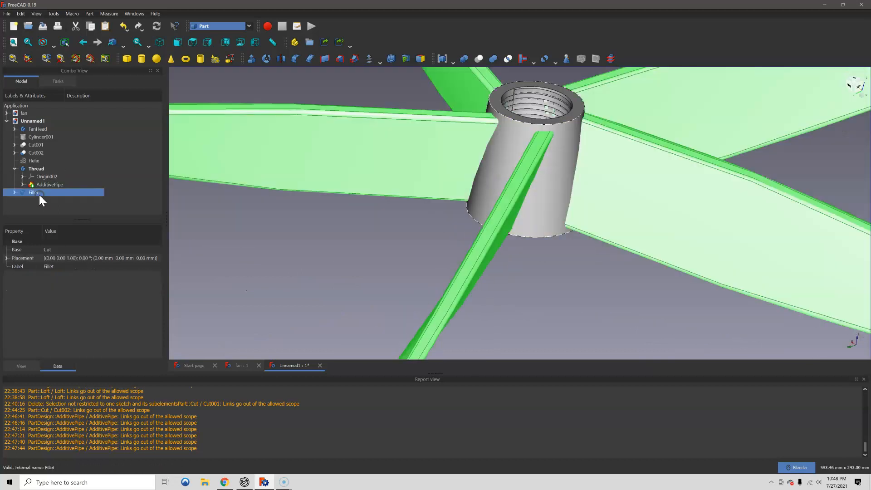
{"action": "double_click", "coordinate": [67, 266]}
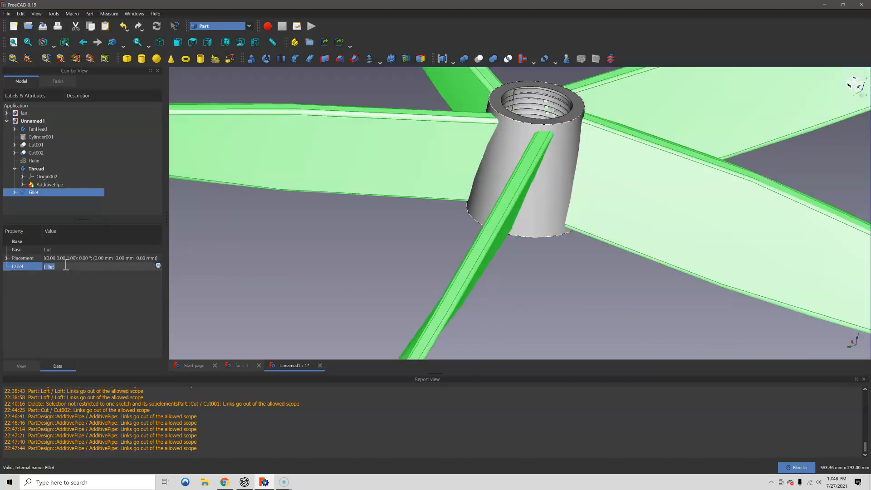
{"action": "type", "text": "B"}
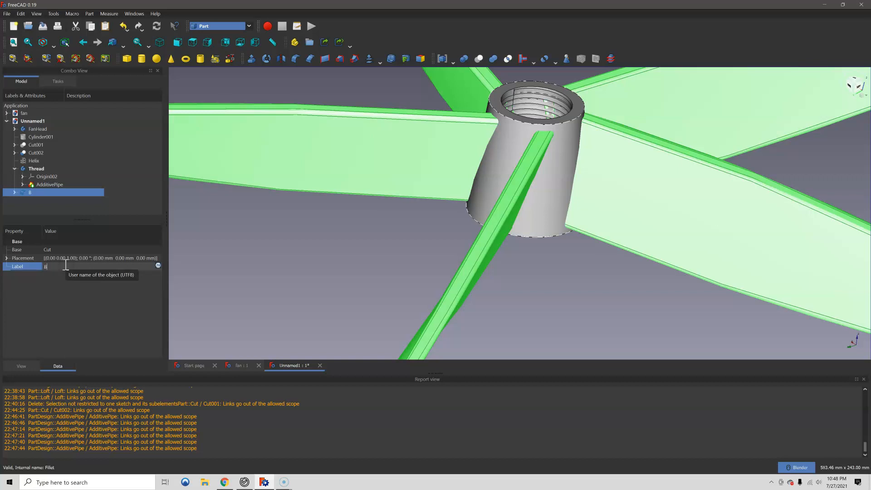
{"action": "type", "text": "anBlade"}
{"action": "key", "text": "Return"}
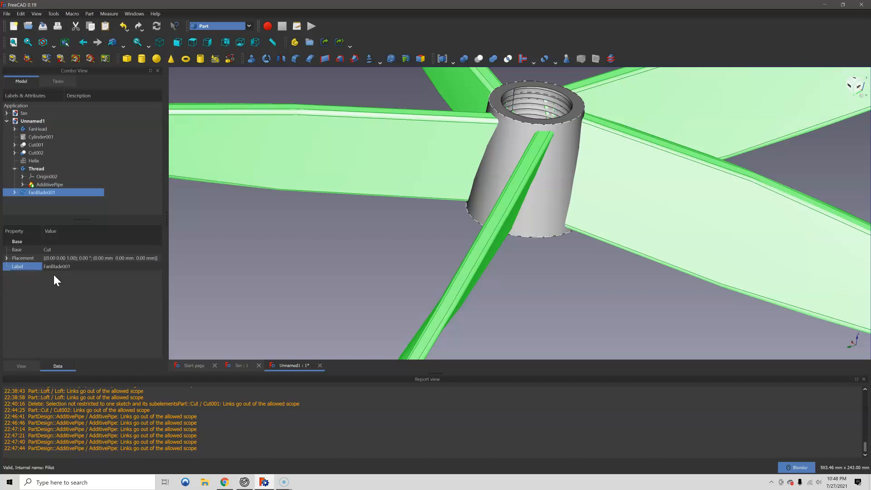
- Fillet all edges of the bored hub, Cut002, with a constant radius of 2.4 mm
{"action": "left_click", "coordinate": [35, 153]}
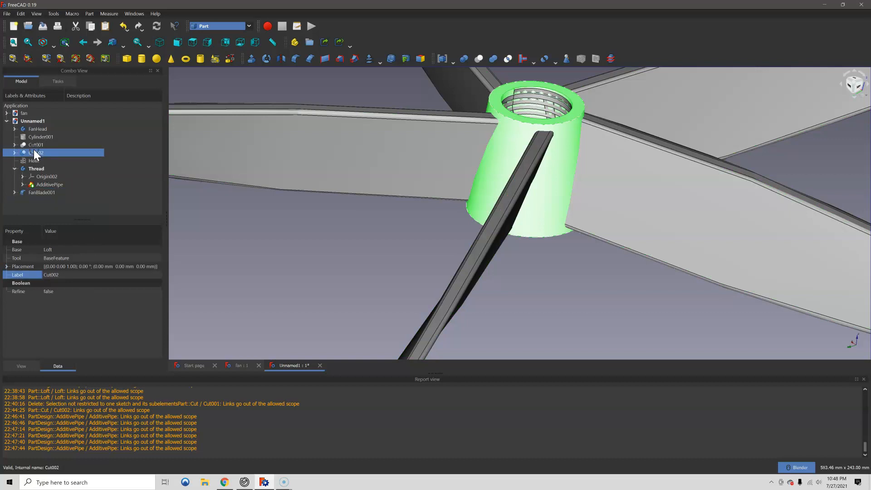
{"action": "right_click", "coordinate": [36, 154]}
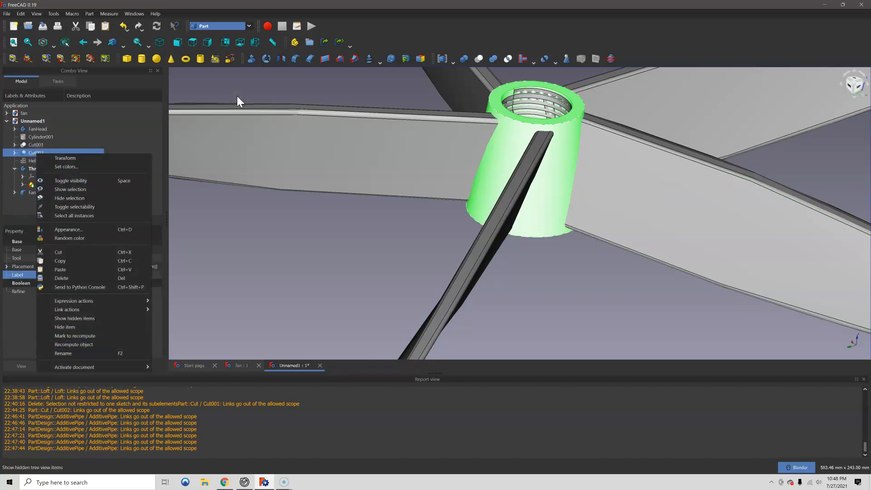
{"action": "left_click", "coordinate": [297, 59]}
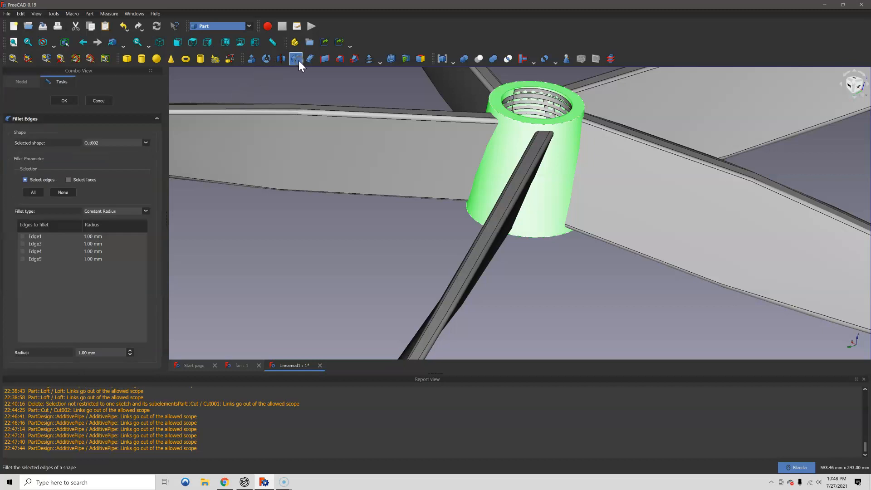
{"action": "left_click", "coordinate": [31, 192]}
{"action": "double_click", "coordinate": [100, 352]}
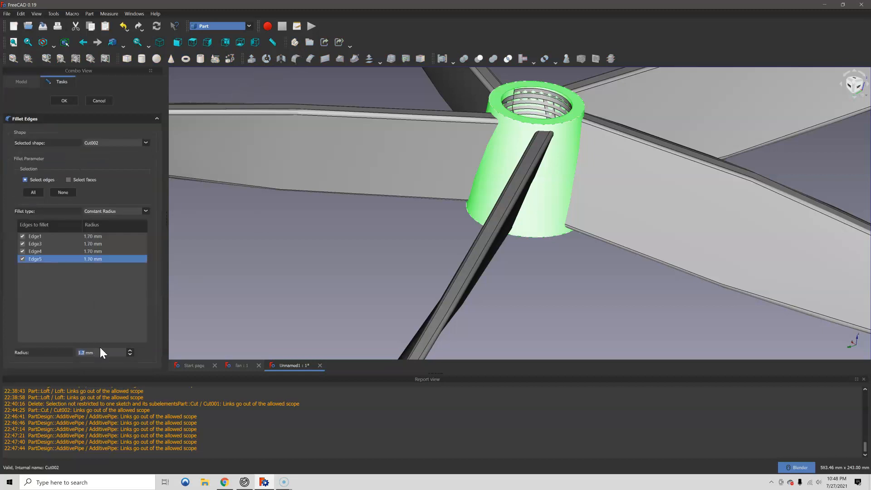
{"action": "type", "text": "2.4"}
{"action": "key", "text": "Return"}
{"action": "left_click", "coordinate": [64, 101]}
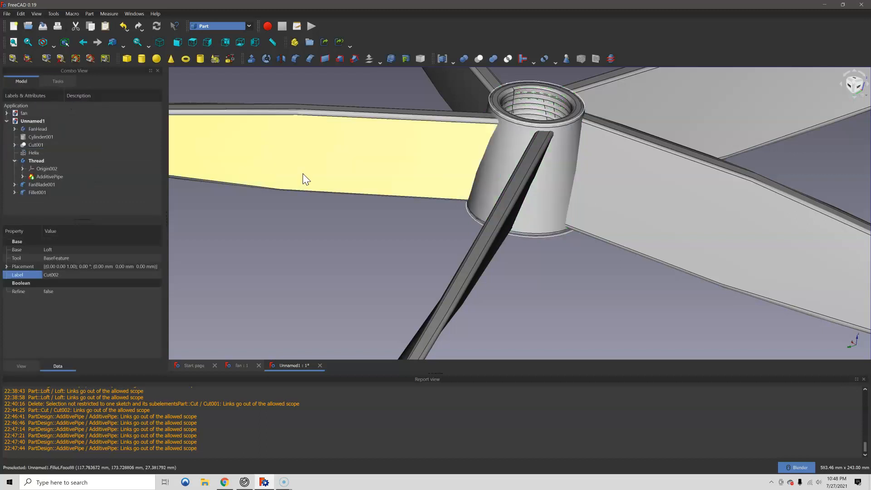
- Set the display material of the filleted hub, the blades and the Thread body to Chrome
{"action": "scroll", "coordinate": [540, 274], "scroll_direction": "down", "scroll_amount": 3}
{"action": "scroll", "coordinate": [541, 274], "scroll_direction": "down", "scroll_amount": 3}
{"action": "middle_click_drag", "start_coordinate": [541, 275], "coordinate": [506, 273]}
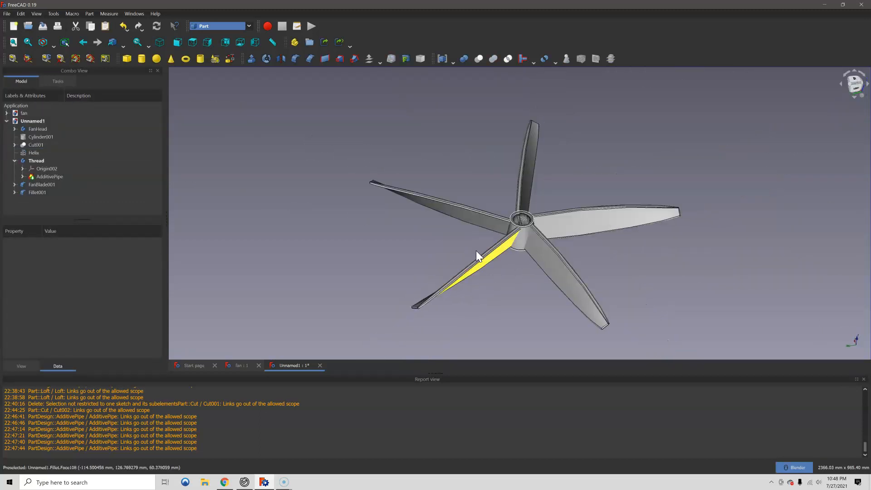
{"action": "left_click", "coordinate": [38, 192]}
{"action": "left_click", "coordinate": [41, 185], "text": "ctrl"}
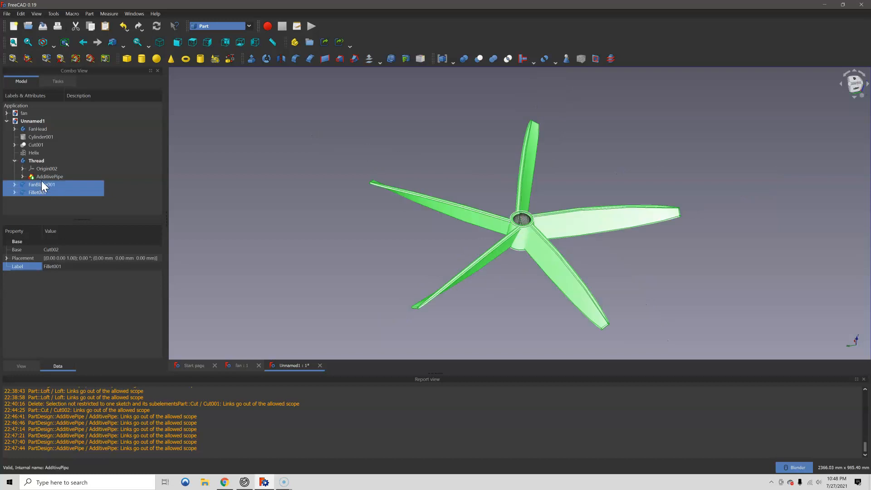
{"action": "left_click", "coordinate": [37, 160], "text": "ctrl"}
{"action": "scroll", "coordinate": [554, 233], "scroll_direction": "up", "scroll_amount": 4}
{"action": "right_click", "coordinate": [38, 190]}
{"action": "left_click", "coordinate": [72, 245]}
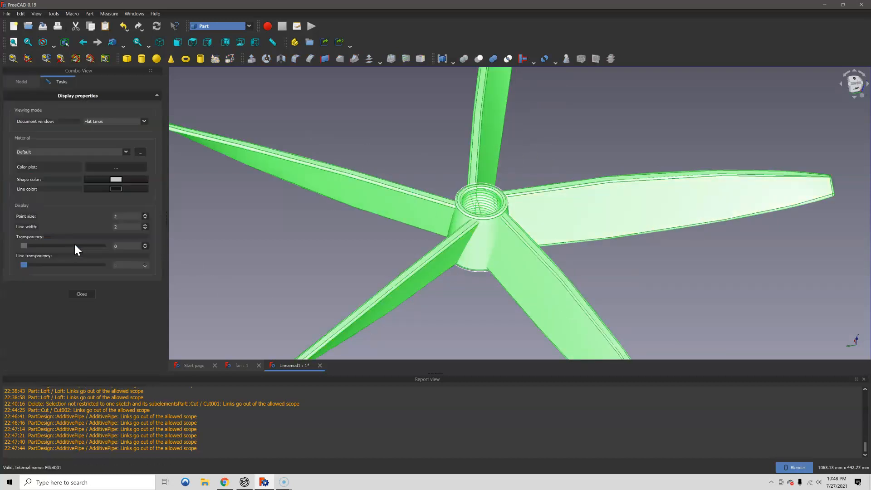
{"action": "left_click", "coordinate": [97, 152]}
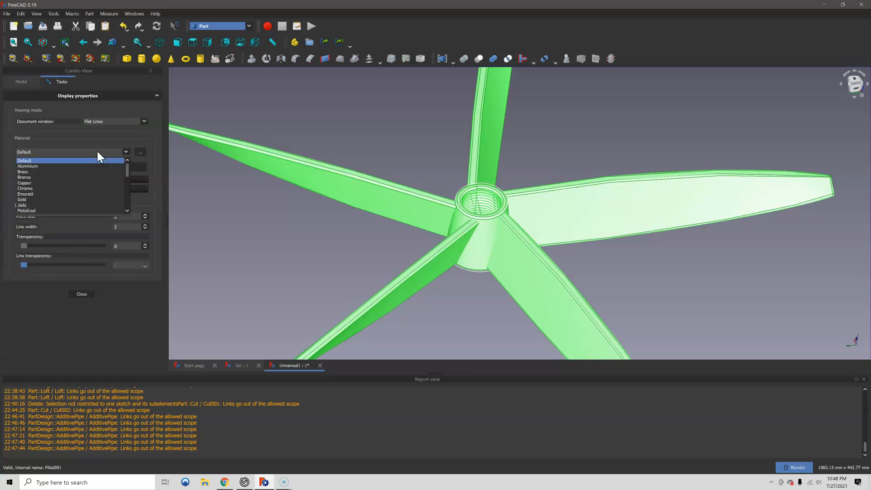
{"action": "left_click", "coordinate": [80, 188]}
{"action": "left_click", "coordinate": [214, 272]}
- Examine the chrome-finished fan, its rounded edges and the threaded bore from several angles and distances
{"action": "middle_click_drag", "start_coordinate": [214, 272], "coordinate": [367, 258]}
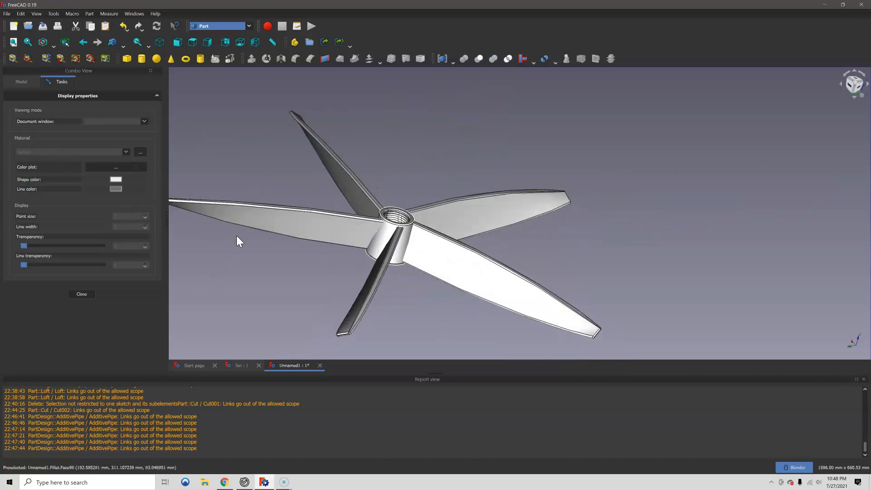
{"action": "left_click", "coordinate": [21, 81]}
{"action": "left_click", "coordinate": [58, 195]}
{"action": "left_click", "coordinate": [351, 270]}
{"action": "scroll", "coordinate": [377, 258], "scroll_direction": "up", "scroll_amount": 4}
{"action": "scroll", "coordinate": [415, 241], "scroll_direction": "down", "scroll_amount": 2}
{"action": "middle_click_drag", "start_coordinate": [422, 245], "coordinate": [385, 237]}
{"action": "scroll", "coordinate": [397, 331], "scroll_direction": "up", "scroll_amount": 3}
{"action": "middle_click_drag", "start_coordinate": [397, 331], "coordinate": [430, 281], "text": "shift"}
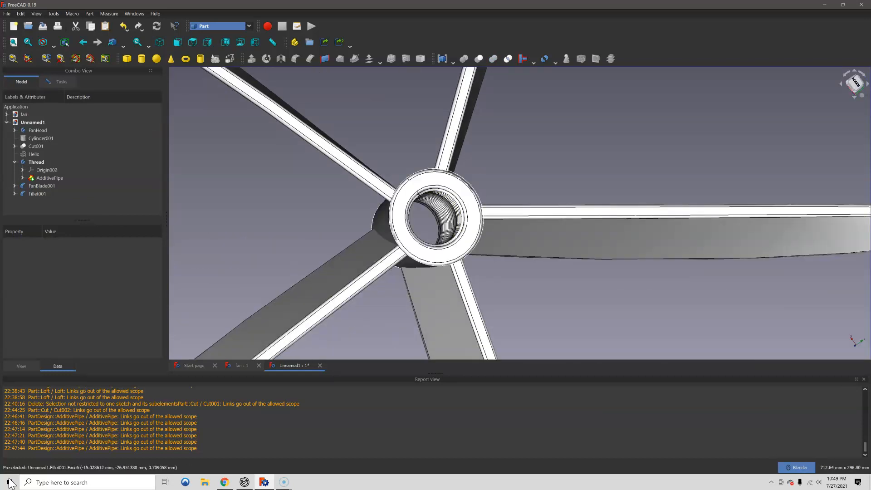